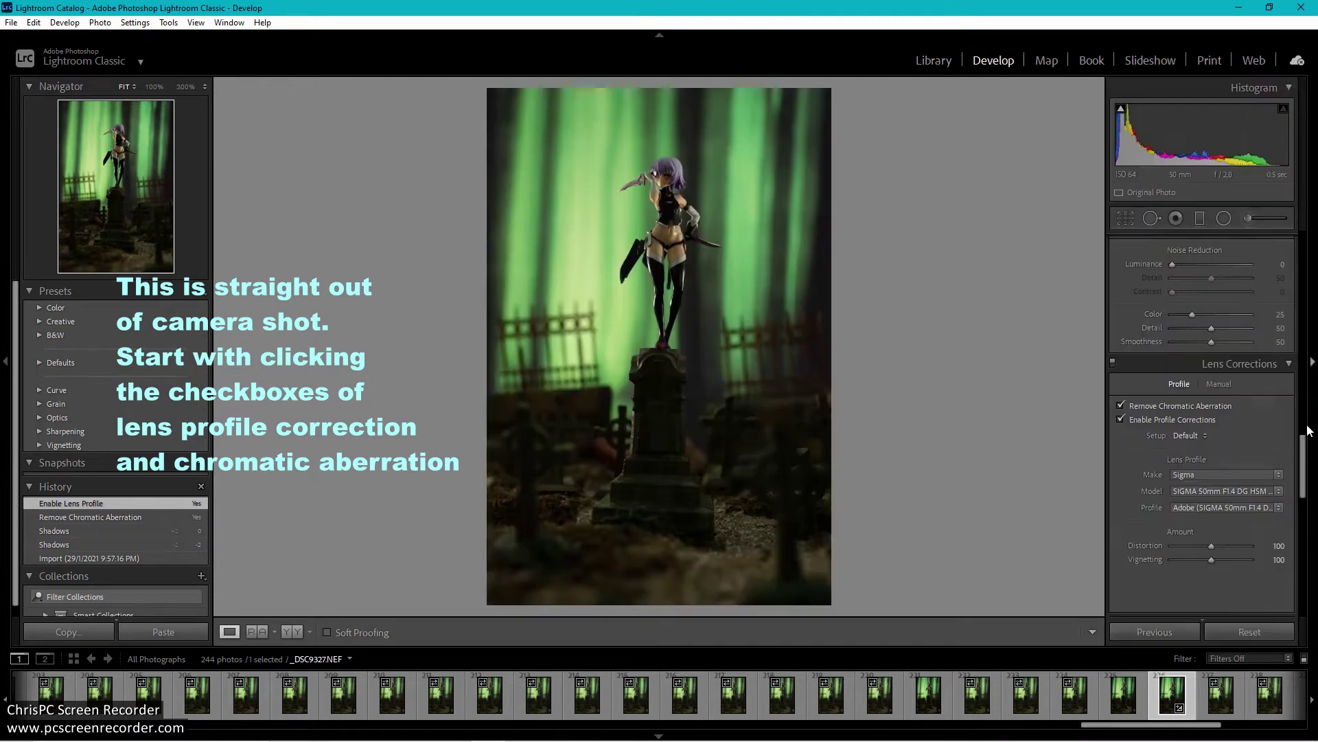
# Add luminance noise reduction and shape a custom point curve that darkens the midtones and highlights.
pyautogui.moveTo(1172, 418); pyautogui.dragTo(1188, 419)
pyautogui.moveTo(1302, 419); pyautogui.dragTo(1302, 287)
pyautogui.click(1168, 432)
pyautogui.click(1205, 396)
pyautogui.moveTo(1204, 395); pyautogui.dragTo(1210, 398)
pyautogui.moveTo(1265, 329); pyautogui.dragTo(1256, 350)
pyautogui.moveTo(1140, 467)
pyautogui.mouseDown()
pyautogui.moveTo(1121, 456)
pyautogui.moveTo(1150, 463)
pyautogui.moveTo(1124, 463)
pyautogui.mouseUp()
# Set Exposure to +0.30, Contrast to +25, Highlights to +39, Shadows to +75, Whites to −53 and Blacks to −12.
pyautogui.moveTo(1303, 334); pyautogui.dragTo(1303, 283)
pyautogui.moveTo(1212, 435); pyautogui.dragTo(1206, 463)
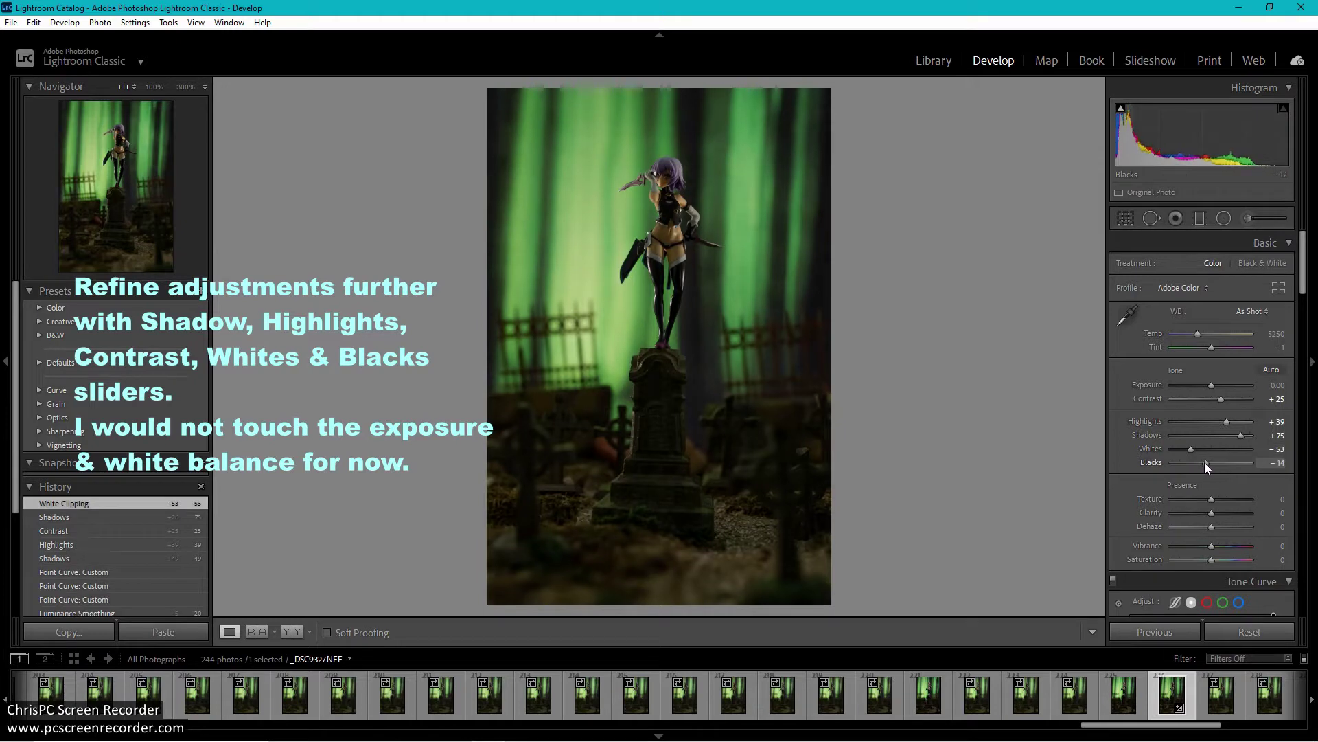
pyautogui.moveTo(1211, 386); pyautogui.dragTo(1211, 386)
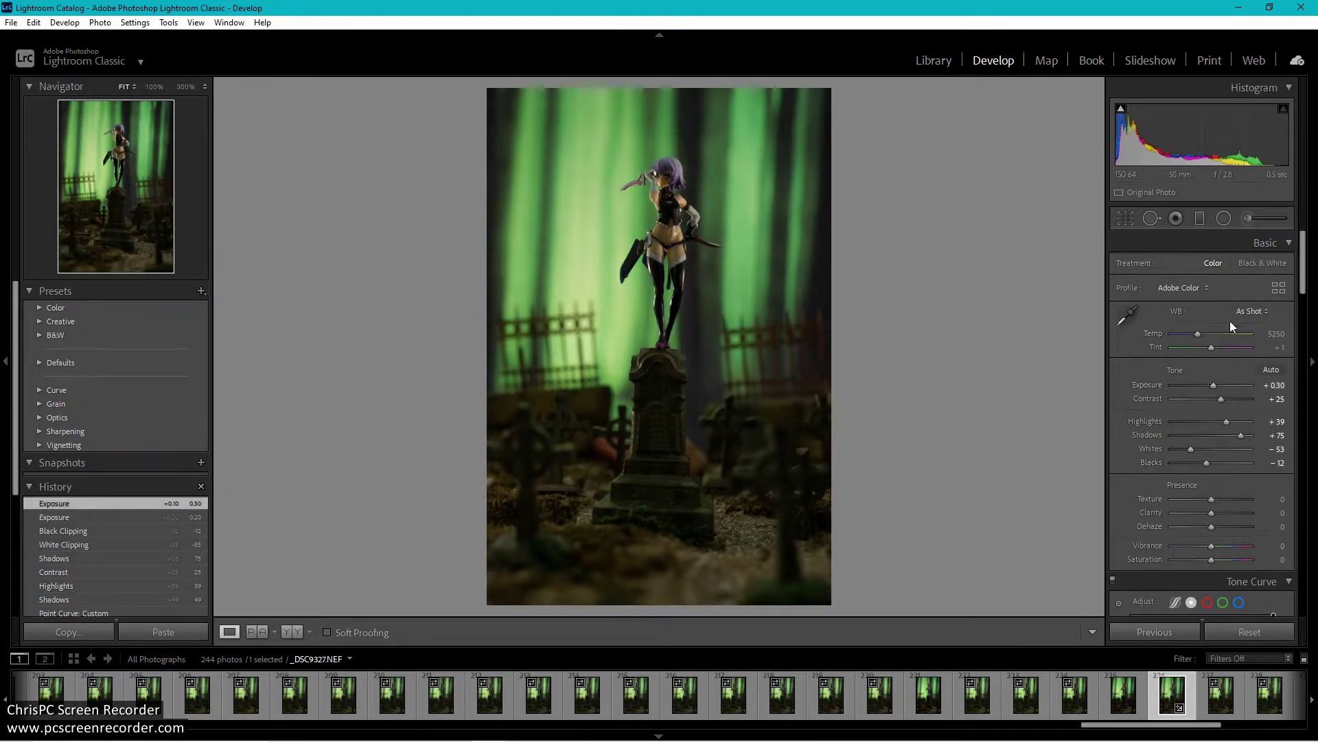
pyautogui.scroll(-5, 1230, 320)
pyautogui.moveTo(1196, 305); pyautogui.dragTo(1205, 304)
pyautogui.doubleClick(1205, 304)
# Shift the green channel's hue toward teal and reduce its saturation.
pyautogui.moveTo(1302, 302); pyautogui.dragTo(1282, 357)
pyautogui.click(1187, 324)
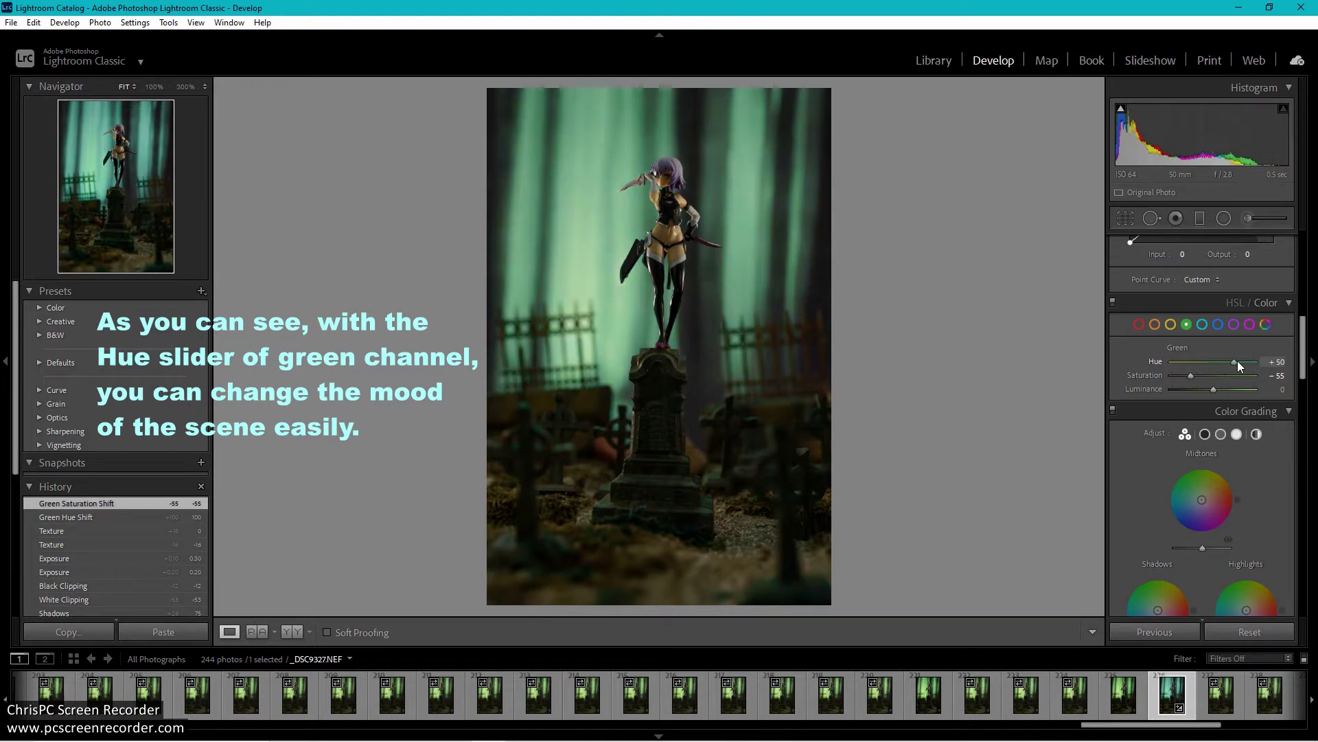
pyautogui.moveTo(1255, 361); pyautogui.dragTo(1232, 383)
# Adjust the yellow, orange and purple color channels and set the magenta luminance to +45.
pyautogui.click(1171, 325)
pyautogui.click(1155, 324)
pyautogui.moveTo(1213, 375); pyautogui.dragTo(1225, 375)
pyautogui.moveTo(1213, 361)
pyautogui.mouseDown()
pyautogui.moveTo(1246, 350)
pyautogui.moveTo(1181, 349)
pyautogui.moveTo(1201, 361)
pyautogui.mouseUp()
pyautogui.click(1234, 324)
pyautogui.moveTo(1214, 375)
pyautogui.mouseDown()
pyautogui.moveTo(1254, 376)
pyautogui.moveTo(1218, 387)
pyautogui.moveTo(1232, 389)
pyautogui.mouseUp()
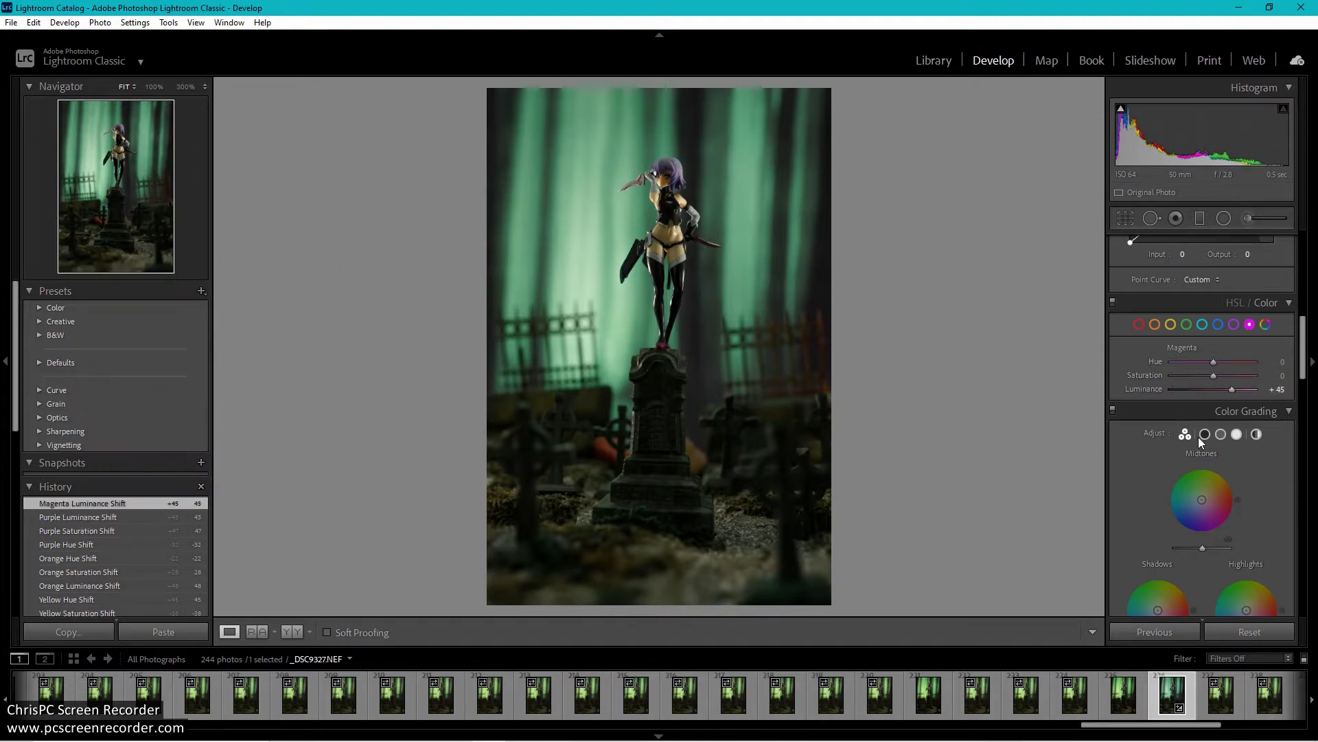
# Color-grade the shadows green at hue 128, the highlights yellow at hue 47, and the midtones blue with saturation 18.
pyautogui.scroll(5, 1198, 437)
pyautogui.scroll(3, 1198, 437)
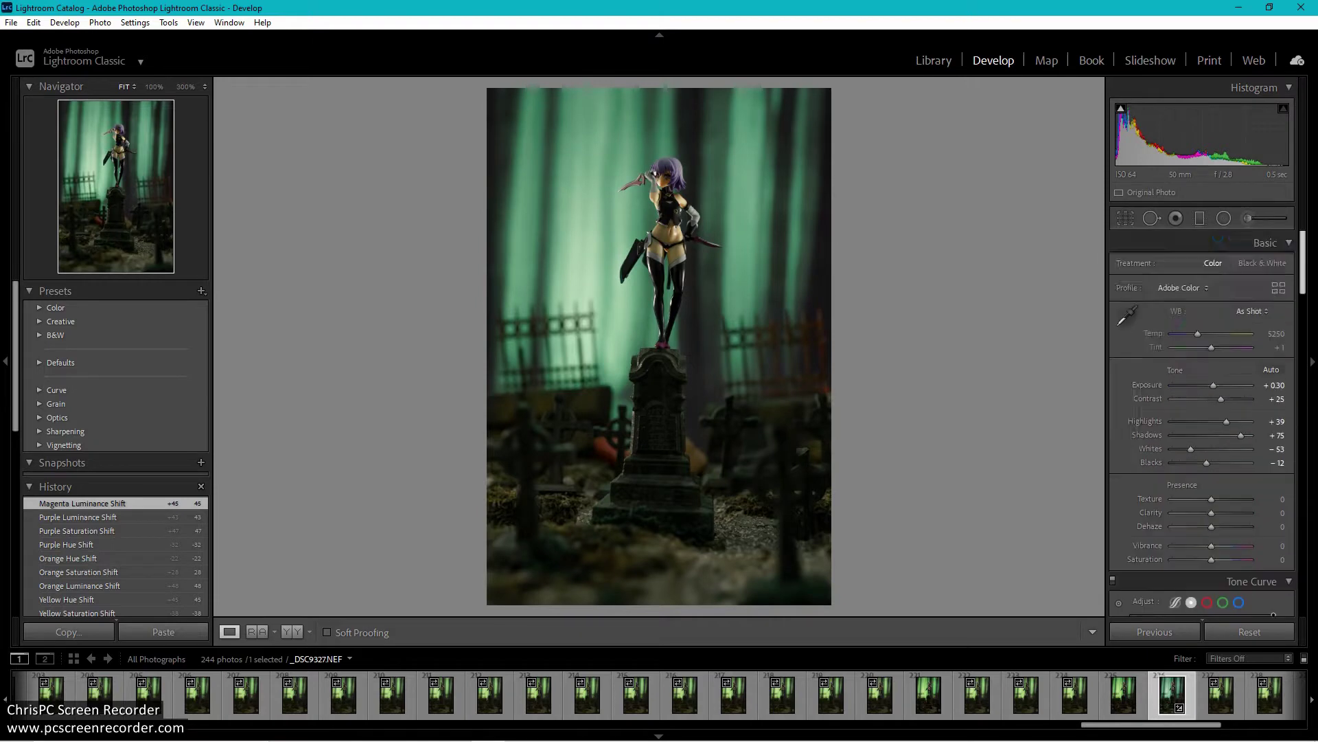
pyautogui.scroll(-10, 1198, 437)
pyautogui.moveTo(1158, 523); pyautogui.dragTo(1155, 520)
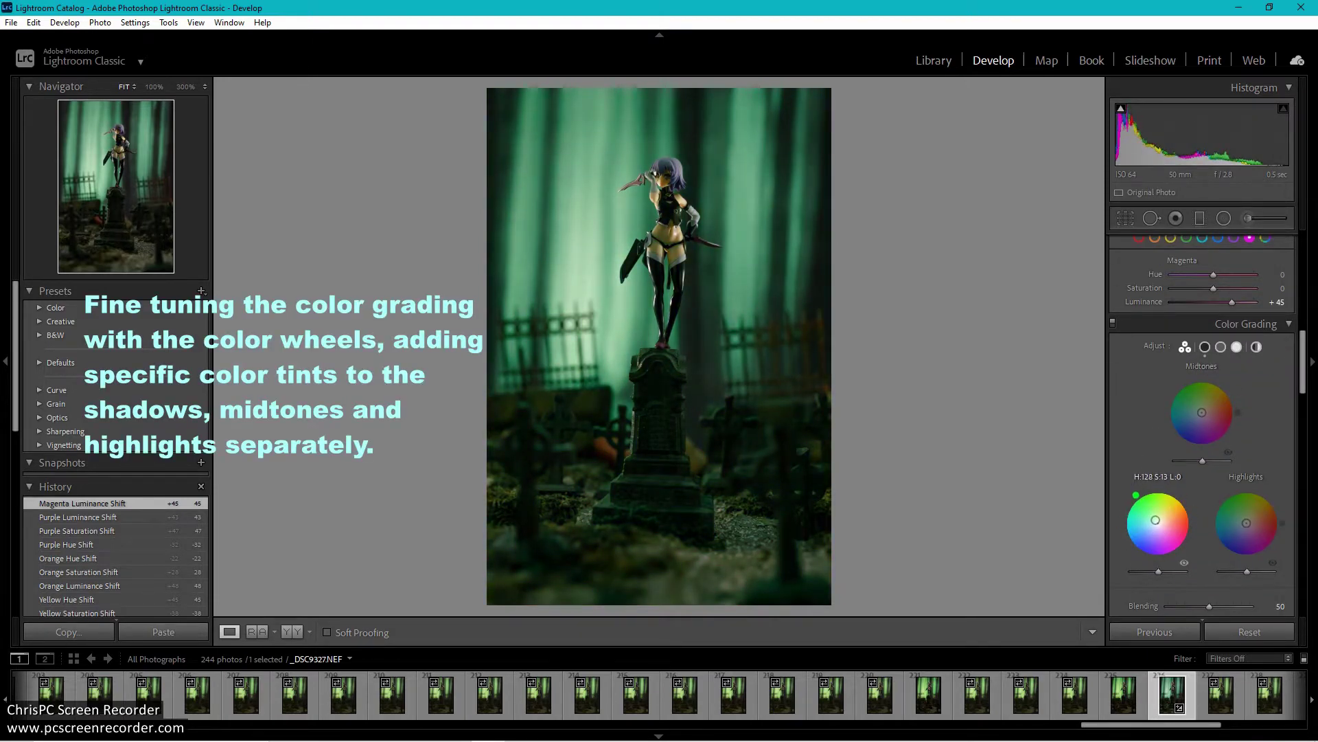
pyautogui.moveTo(1247, 524); pyautogui.dragTo(1256, 503)
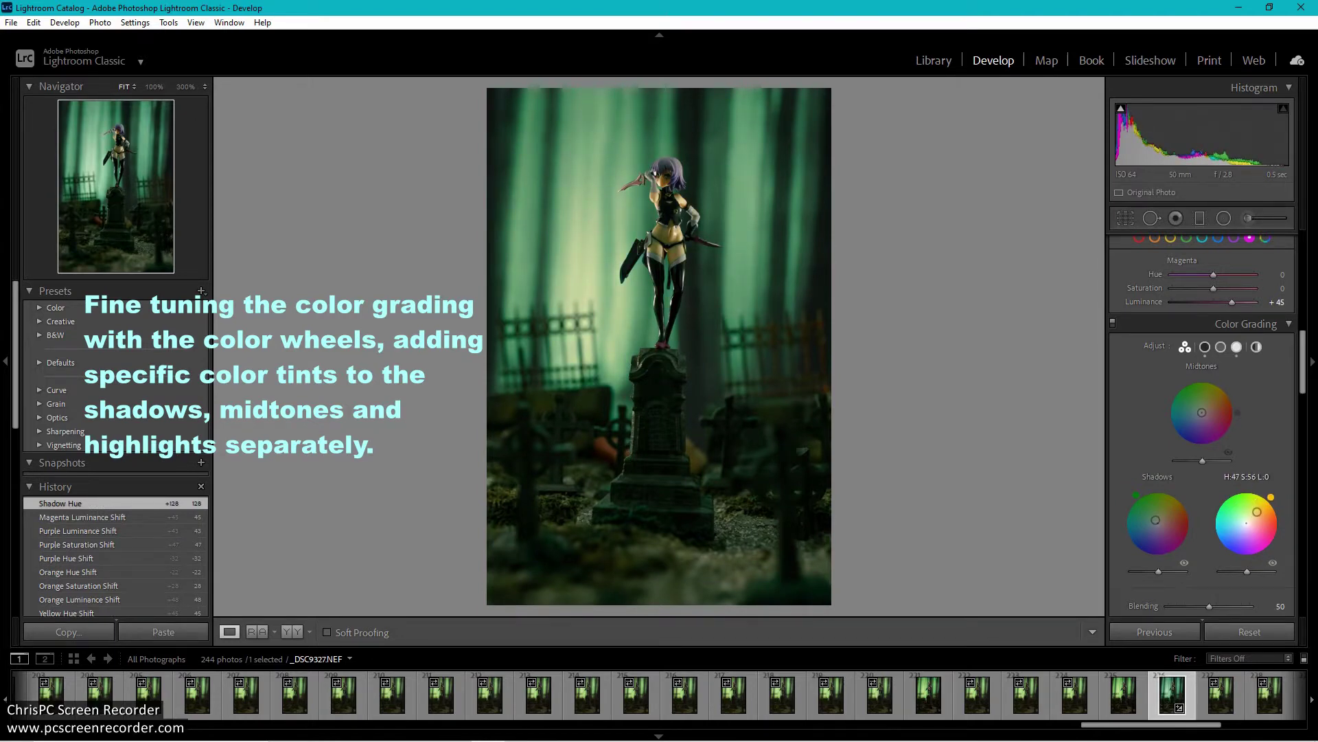
pyautogui.moveTo(1221, 426)
pyautogui.mouseDown()
pyautogui.moveTo(1193, 427)
pyautogui.moveTo(1198, 415)
pyautogui.mouseUp()
# Set the white balance to a temperature of 5500 and a tint of +8.
pyautogui.moveTo(1302, 357); pyautogui.dragTo(1299, 258)
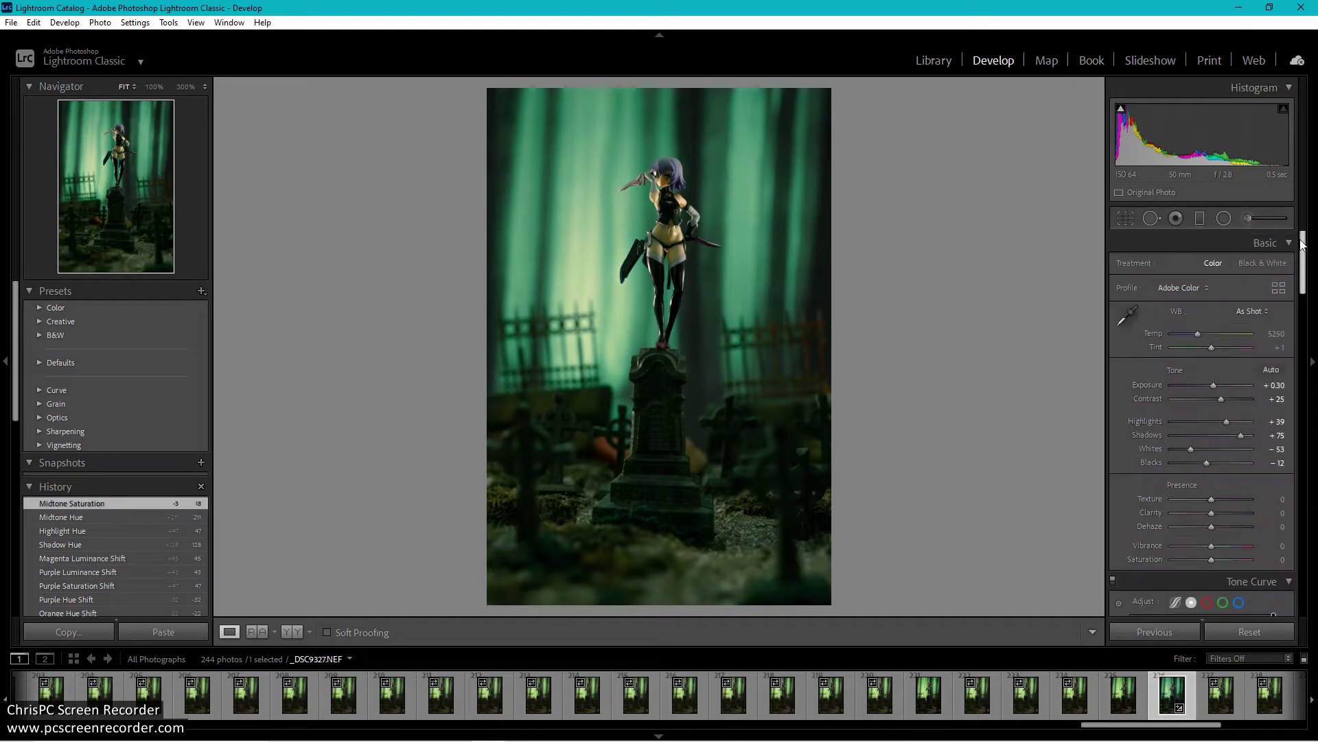
pyautogui.moveTo(1198, 333); pyautogui.dragTo(1200, 334)
pyautogui.press('Down')
pyautogui.press('Down')
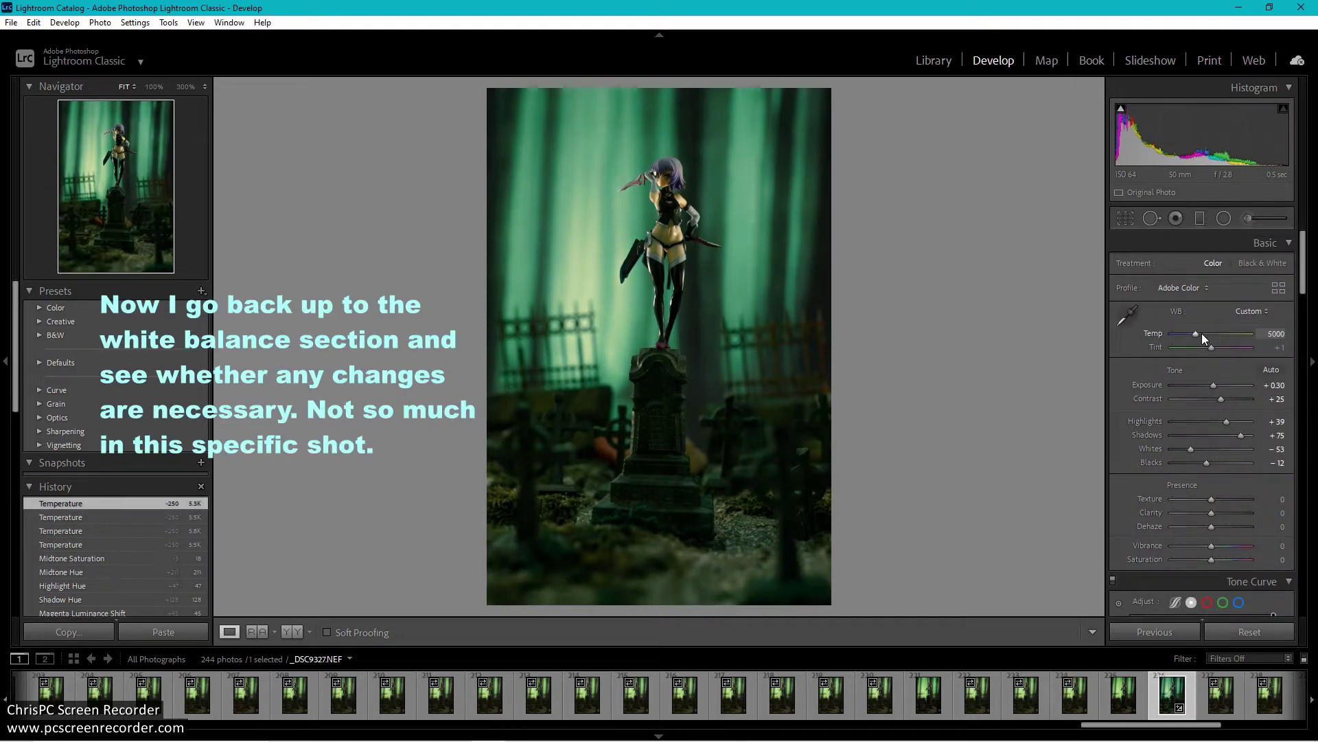
pyautogui.doubleClick(1202, 333)
pyautogui.moveTo(1198, 333); pyautogui.dragTo(1212, 343)
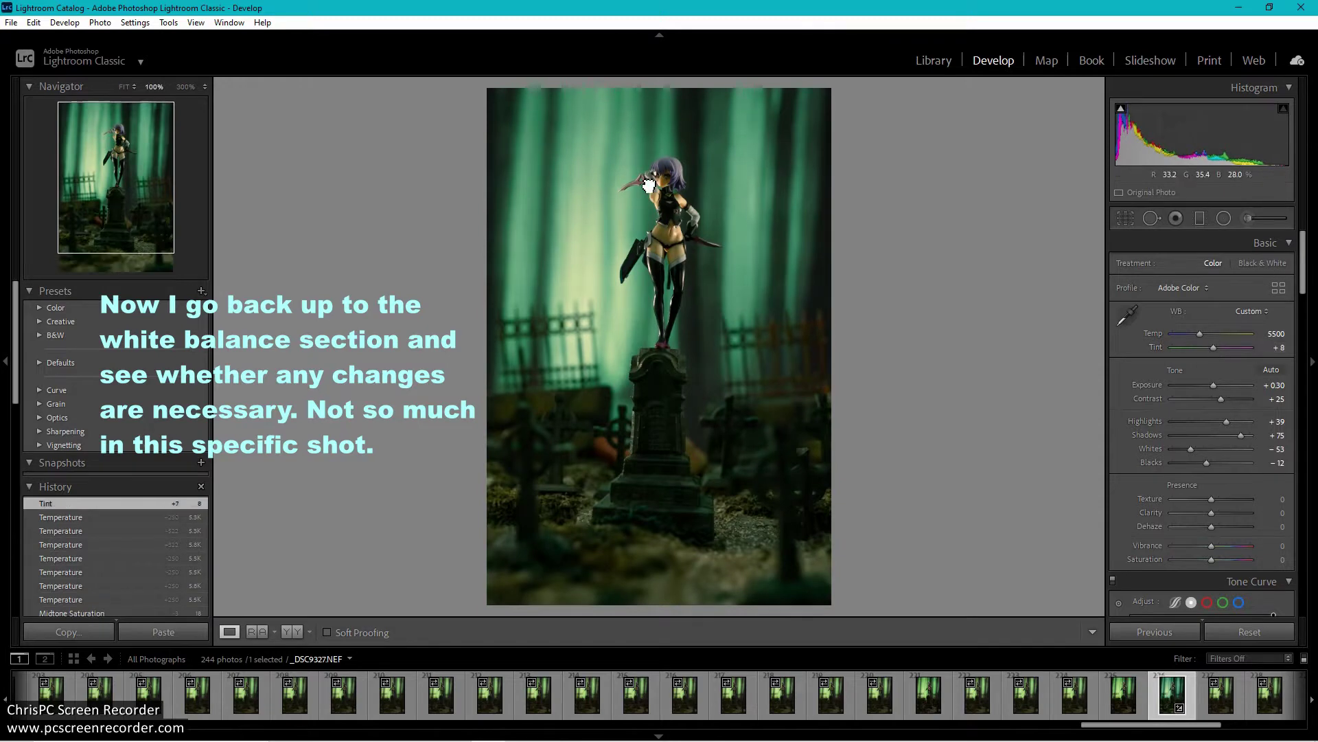
# Add a post-crop vignette with Amount −20, Midpoint 42, Roundness −26 and Feather 82.
pyautogui.scroll(-15, 1308, 587)
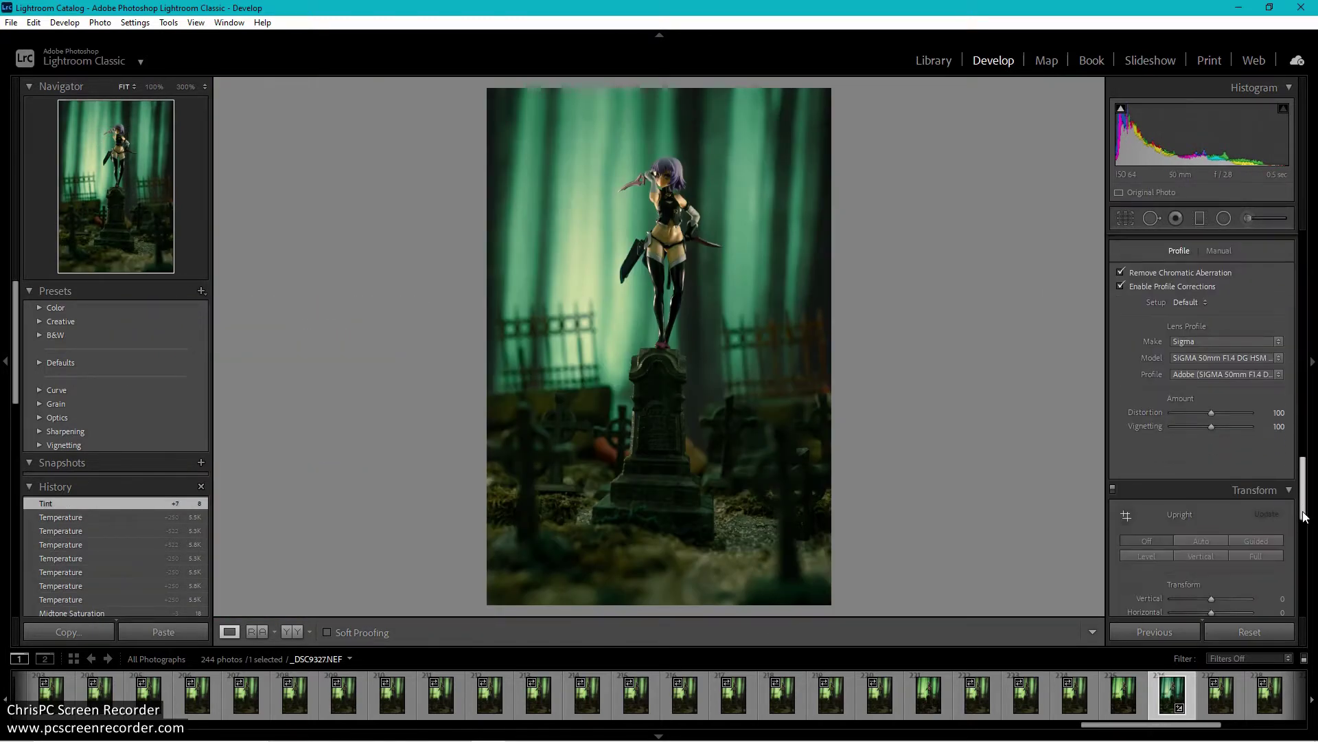
pyautogui.moveTo(1308, 586); pyautogui.dragTo(1308, 592)
pyautogui.moveTo(1210, 346); pyautogui.dragTo(1206, 364)
pyautogui.moveTo(1211, 373)
pyautogui.mouseDown()
pyautogui.moveTo(1190, 368)
pyautogui.moveTo(1201, 372)
pyautogui.mouseUp()
pyautogui.moveTo(1211, 386); pyautogui.dragTo(1236, 387)
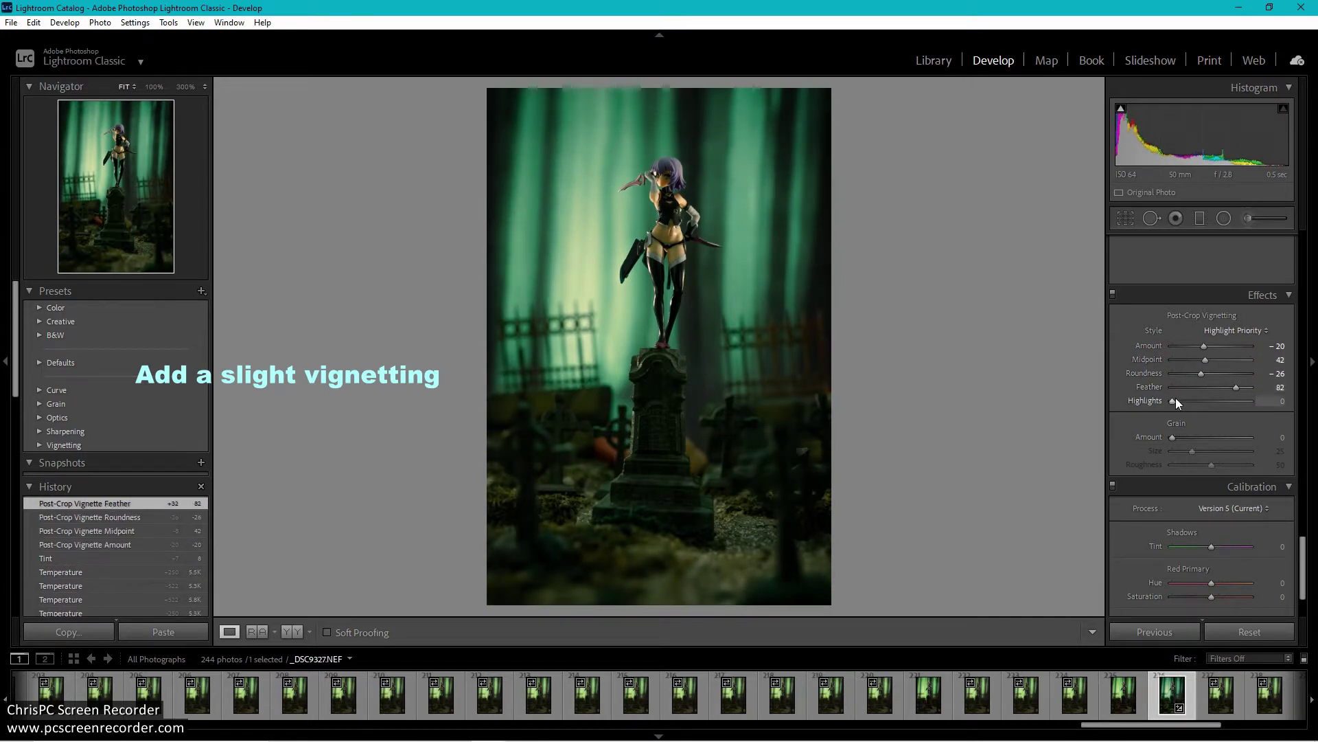
# Rebalance the tones by setting Highlights to +28 and Shadows to +100.
pyautogui.scroll(15, 1303, 563)
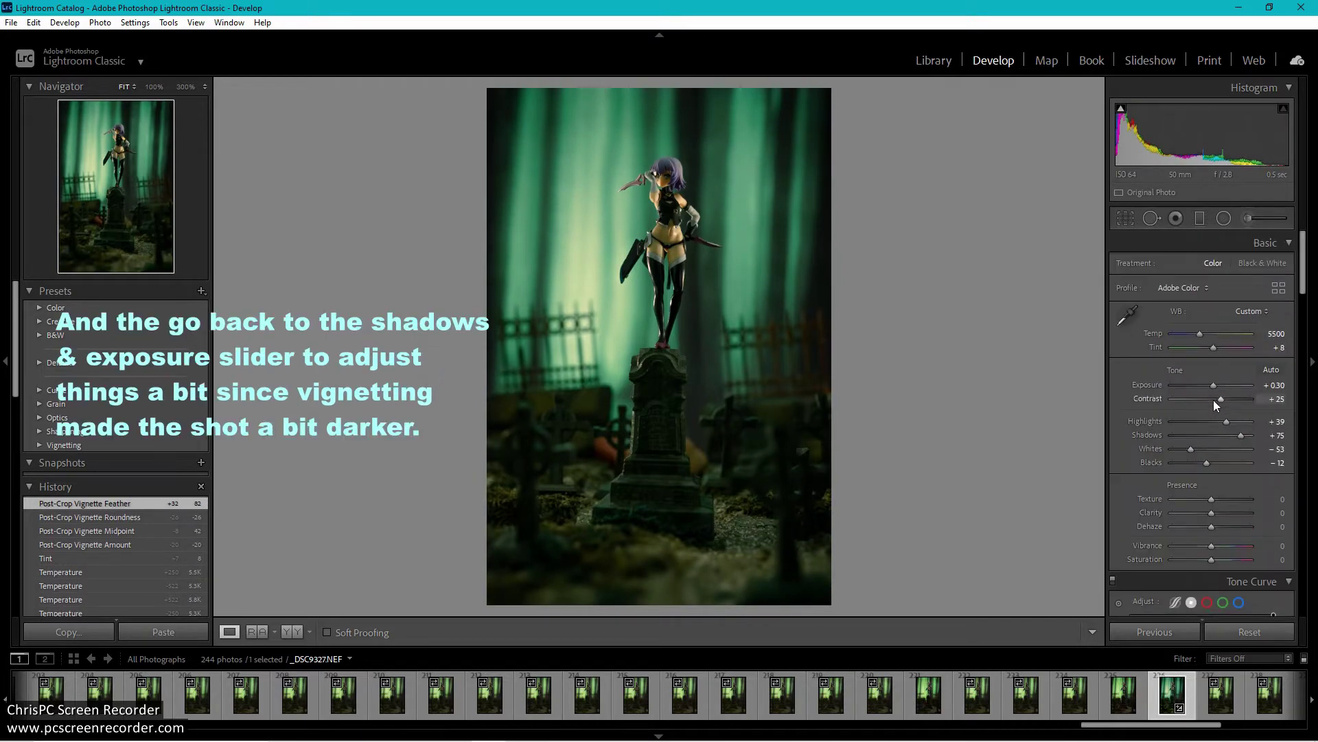
pyautogui.moveTo(1210, 421); pyautogui.dragTo(1264, 435)
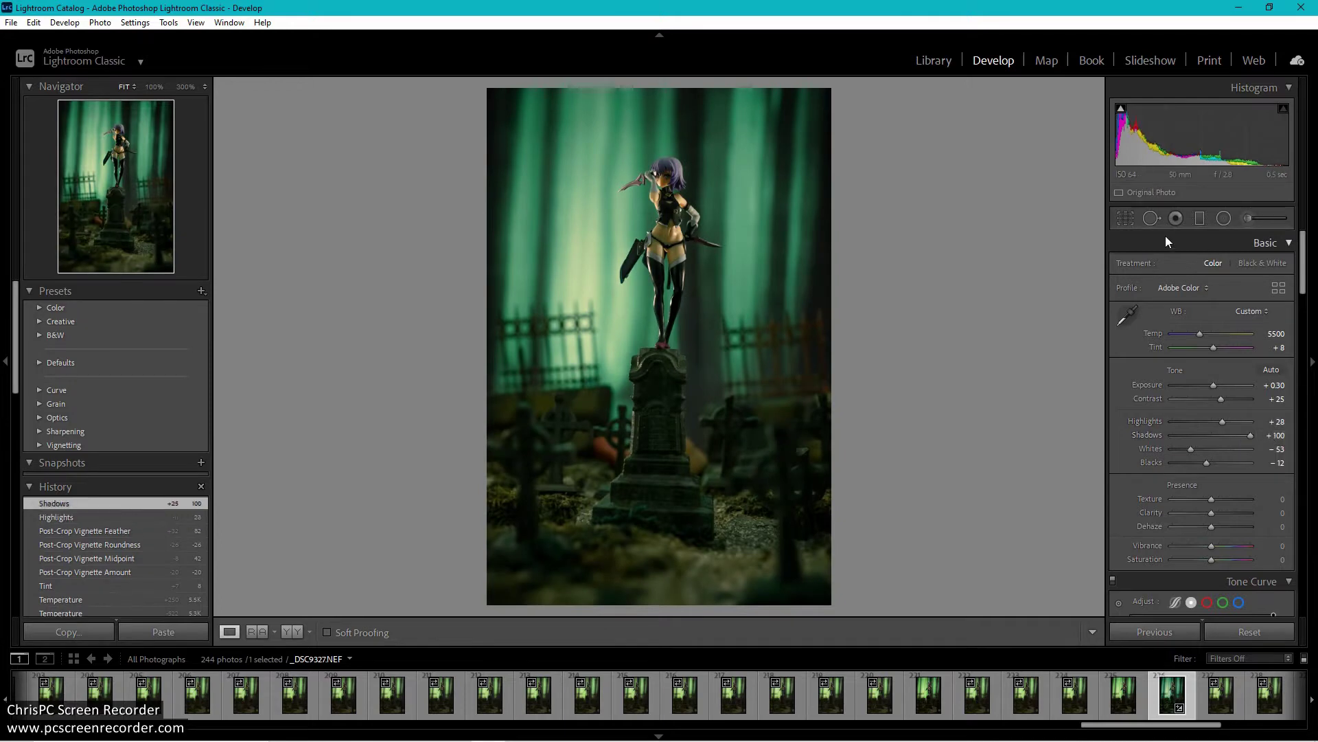
# Set Texture to −28, Clarity to +20, Vibrance to +25 and Saturation to −10, checking the figure's surface in close-up.
pyautogui.click(697, 190)
pyautogui.scroll(-3, 1213, 291)
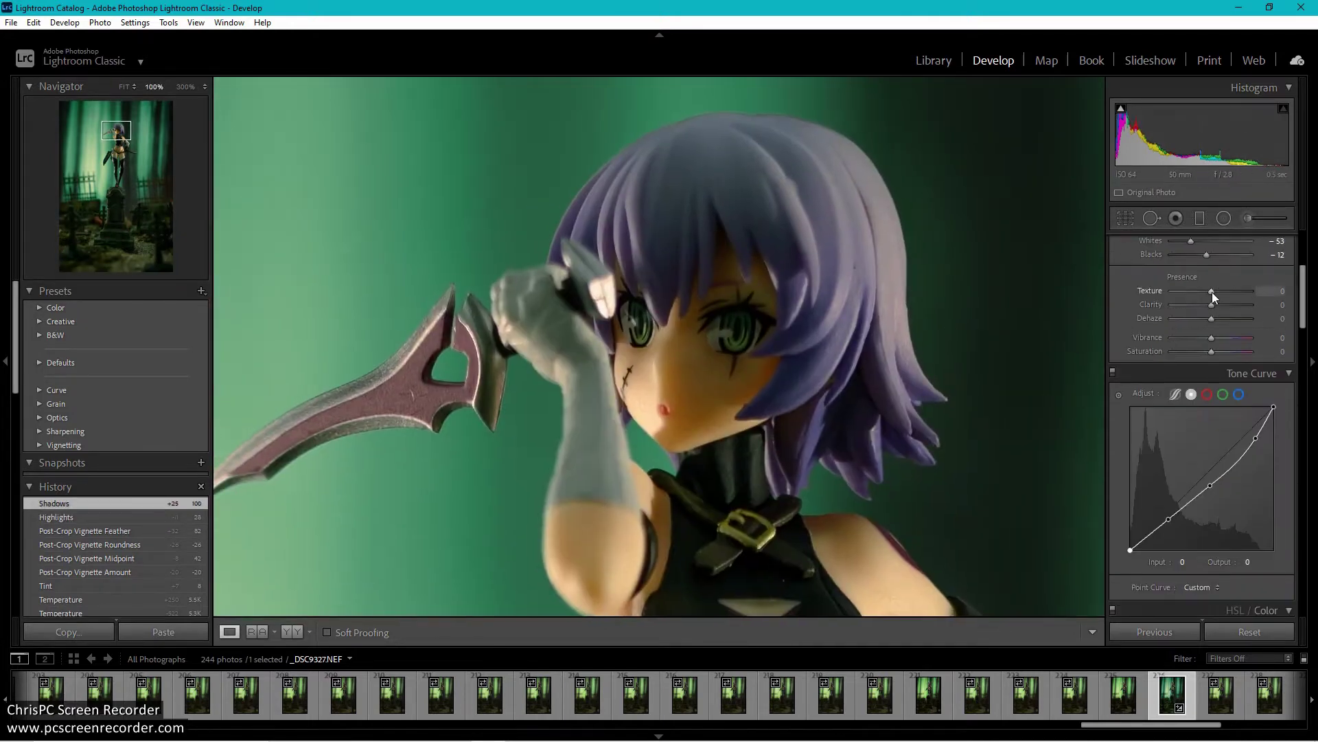
pyautogui.moveTo(1205, 291); pyautogui.dragTo(1199, 292)
pyautogui.scroll(-10, 918, 336)
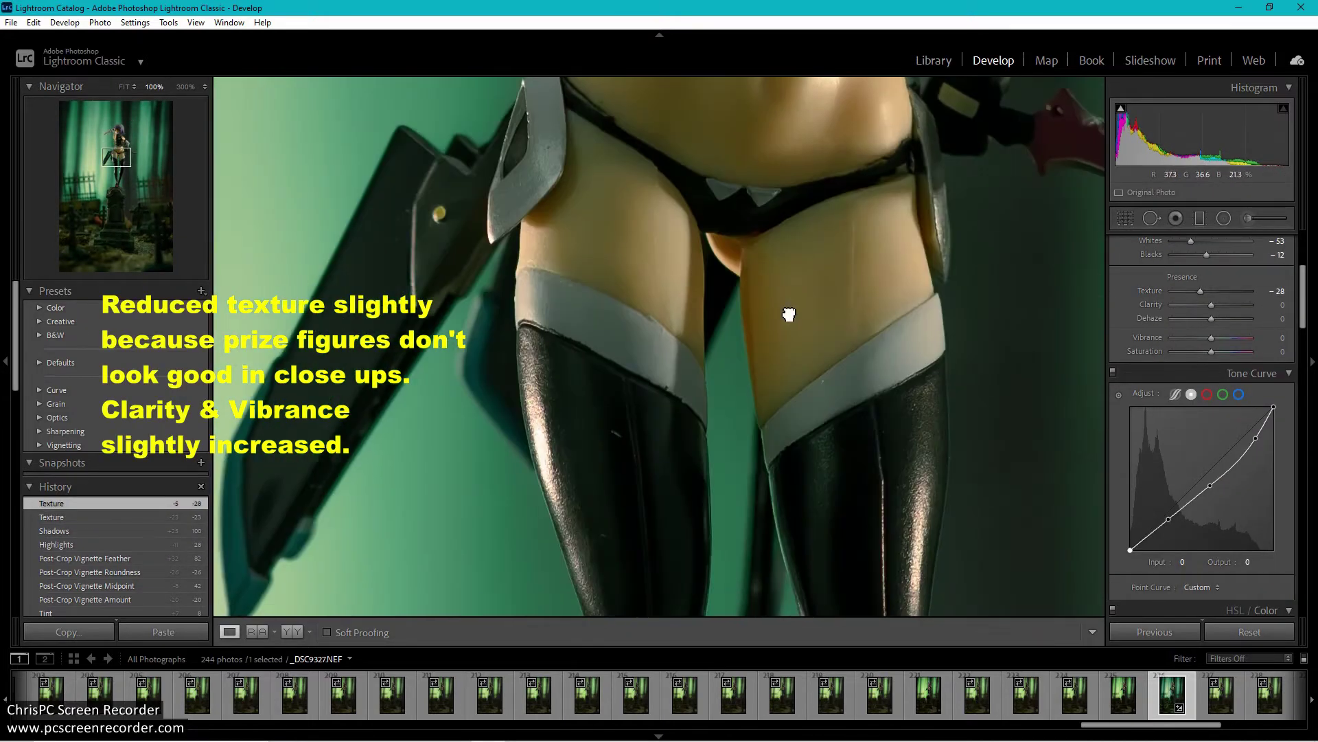
pyautogui.scroll(-15, 784, 324)
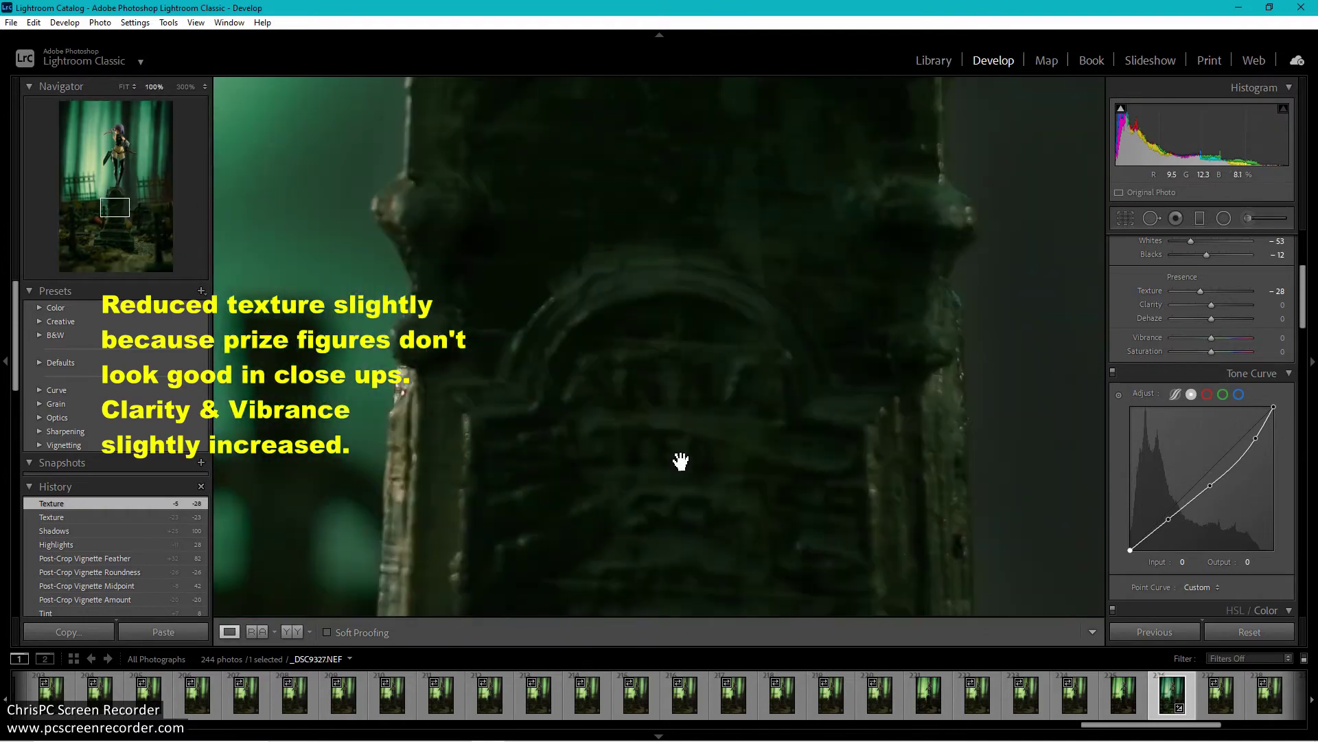
pyautogui.click(680, 461)
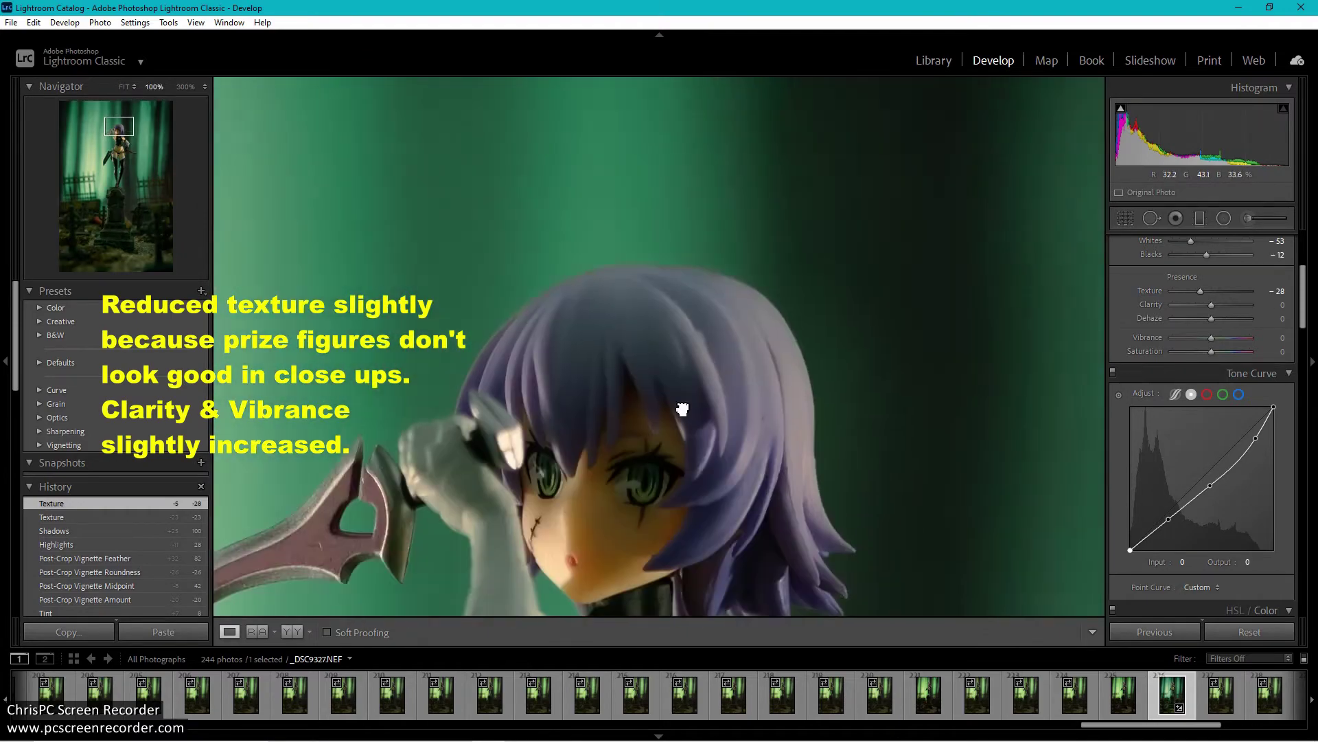
pyautogui.moveTo(1211, 305); pyautogui.dragTo(1207, 352)
# Paint an adjustment brush mask over the figure's eye beside the long hair and adjust its Exposure and Shadows.
pyautogui.click(750, 209)
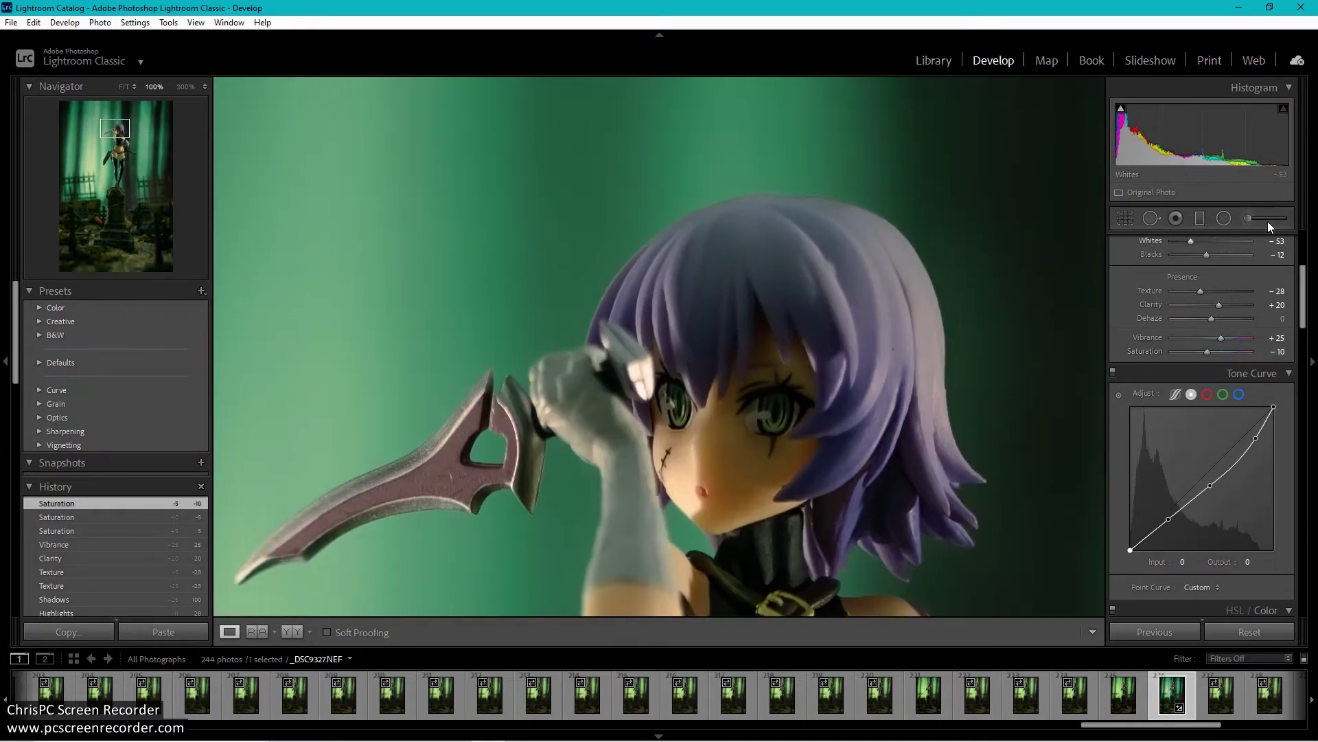
pyautogui.press('k')
pyautogui.moveTo(765, 412)
pyautogui.mouseDown()
pyautogui.moveTo(800, 410)
pyautogui.moveTo(762, 429)
pyautogui.mouseUp()
pyautogui.moveTo(673, 384)
pyautogui.mouseDown()
pyautogui.moveTo(672, 411)
pyautogui.moveTo(665, 385)
pyautogui.moveTo(647, 430)
pyautogui.mouseUp()
pyautogui.hotkey('ctrl', 'z')
pyautogui.press('o')
pyautogui.moveTo(1218, 319); pyautogui.dragTo(1259, 361)
pyautogui.click(1211, 321)
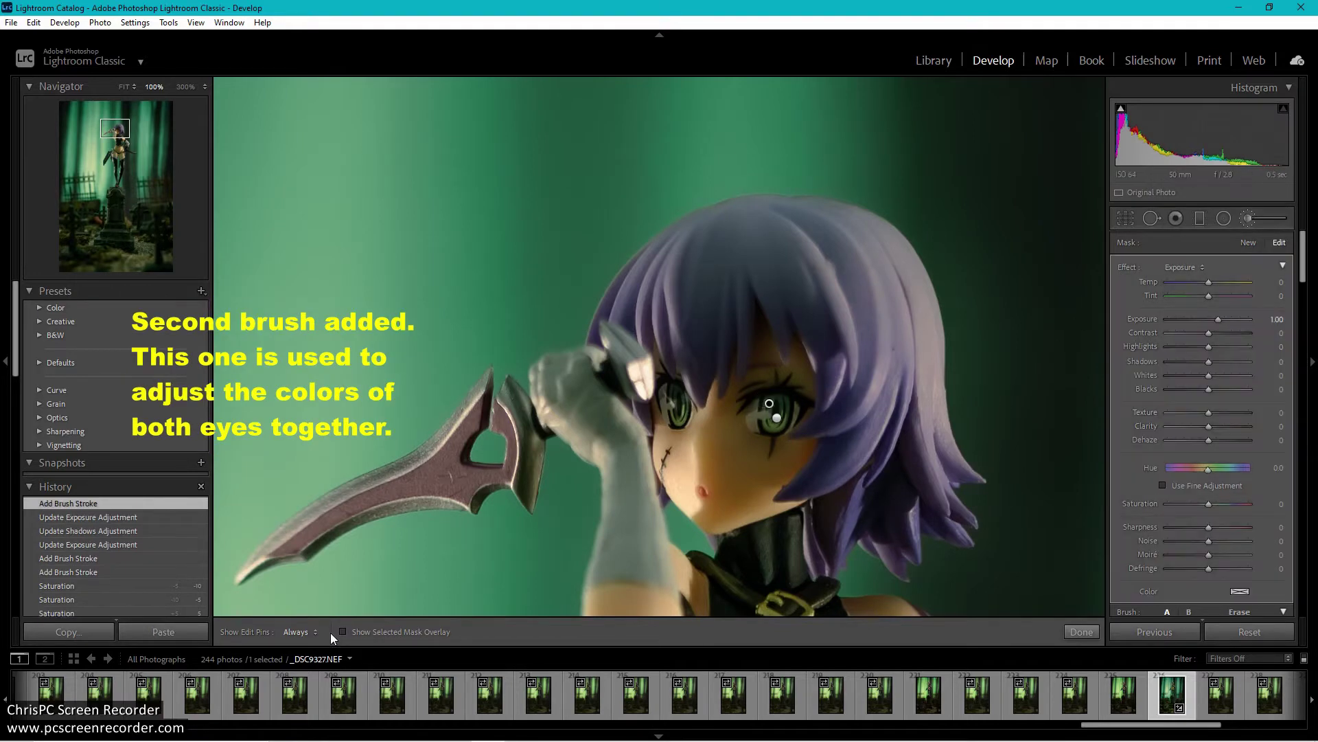
# Paint a second brush mask over both eyes using the mask overlay, and erase the spill around the irises.
pyautogui.moveTo(767, 417); pyautogui.dragTo(774, 415)
pyautogui.moveTo(668, 390)
pyautogui.mouseDown()
pyautogui.moveTo(679, 412)
pyautogui.moveTo(671, 391)
pyautogui.mouseUp()
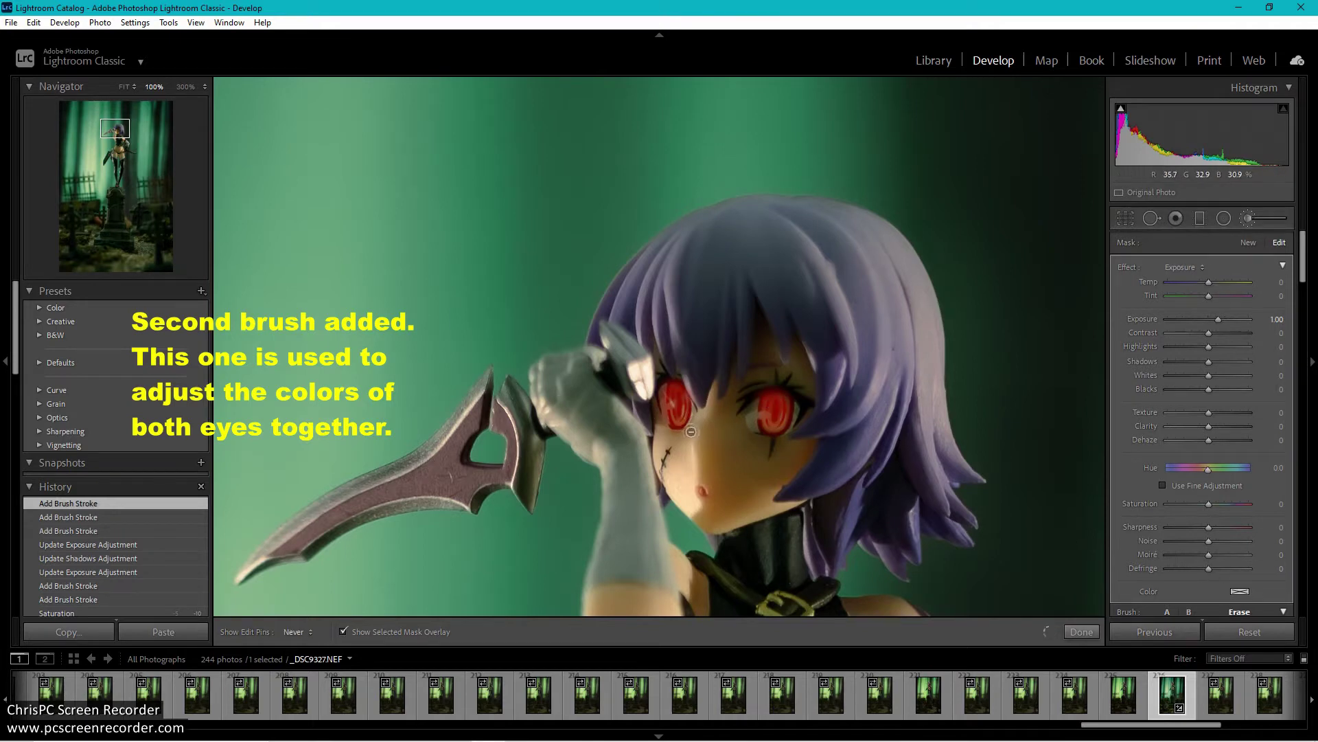
pyautogui.moveTo(673, 442); pyautogui.dragTo(677, 439)
pyautogui.moveTo(754, 395)
pyautogui.mouseDown()
pyautogui.moveTo(756, 436)
pyautogui.moveTo(790, 398)
pyautogui.mouseUp()
pyautogui.click(779, 380)
pyautogui.click(343, 631)
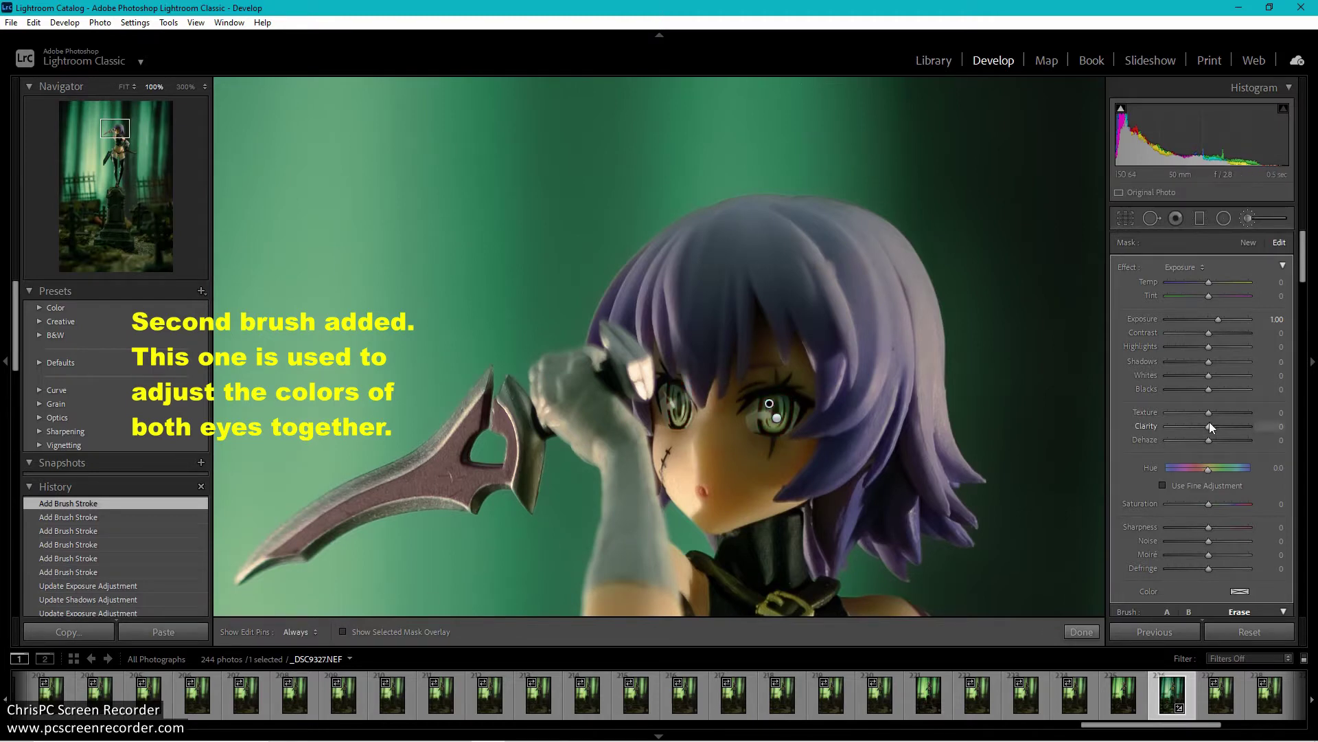
# Set the eye mask's Temp to 51, Contrast to 16, Highlights to 58 and Shadows to 100, and adjust its Exposure, Dehaze and Saturation.
pyautogui.moveTo(1234, 282); pyautogui.dragTo(1229, 283)
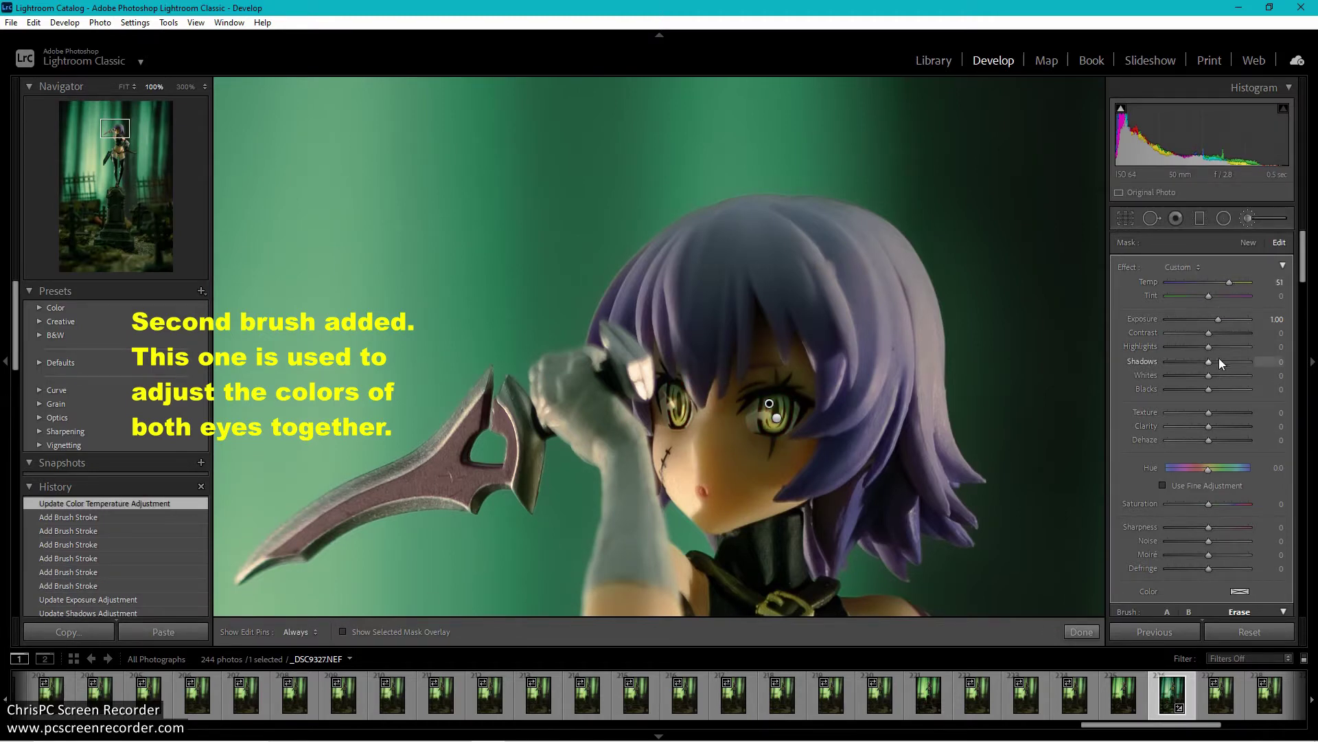
pyautogui.moveTo(1216, 333); pyautogui.dragTo(1216, 334)
pyautogui.moveTo(1210, 361); pyautogui.dragTo(1250, 361)
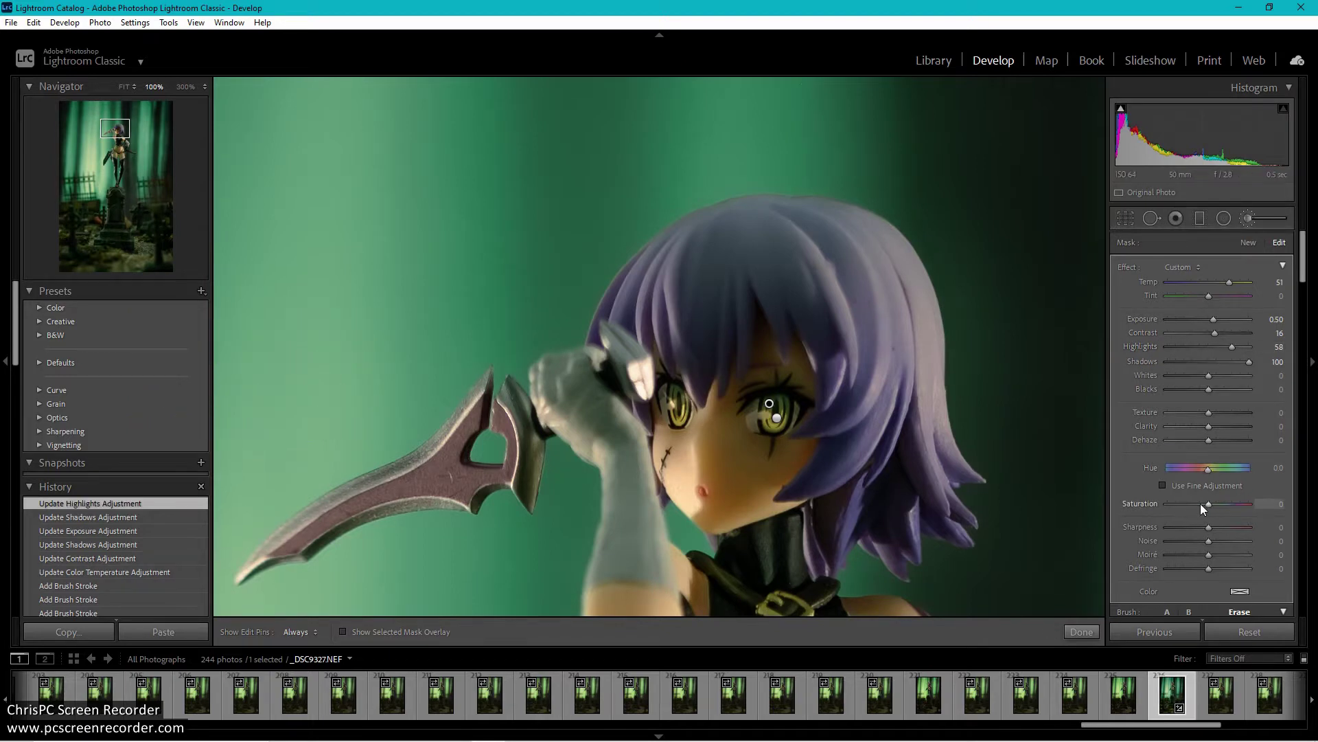
pyautogui.moveTo(1208, 439); pyautogui.dragTo(1210, 439)
pyautogui.moveTo(1209, 503); pyautogui.dragTo(1214, 503)
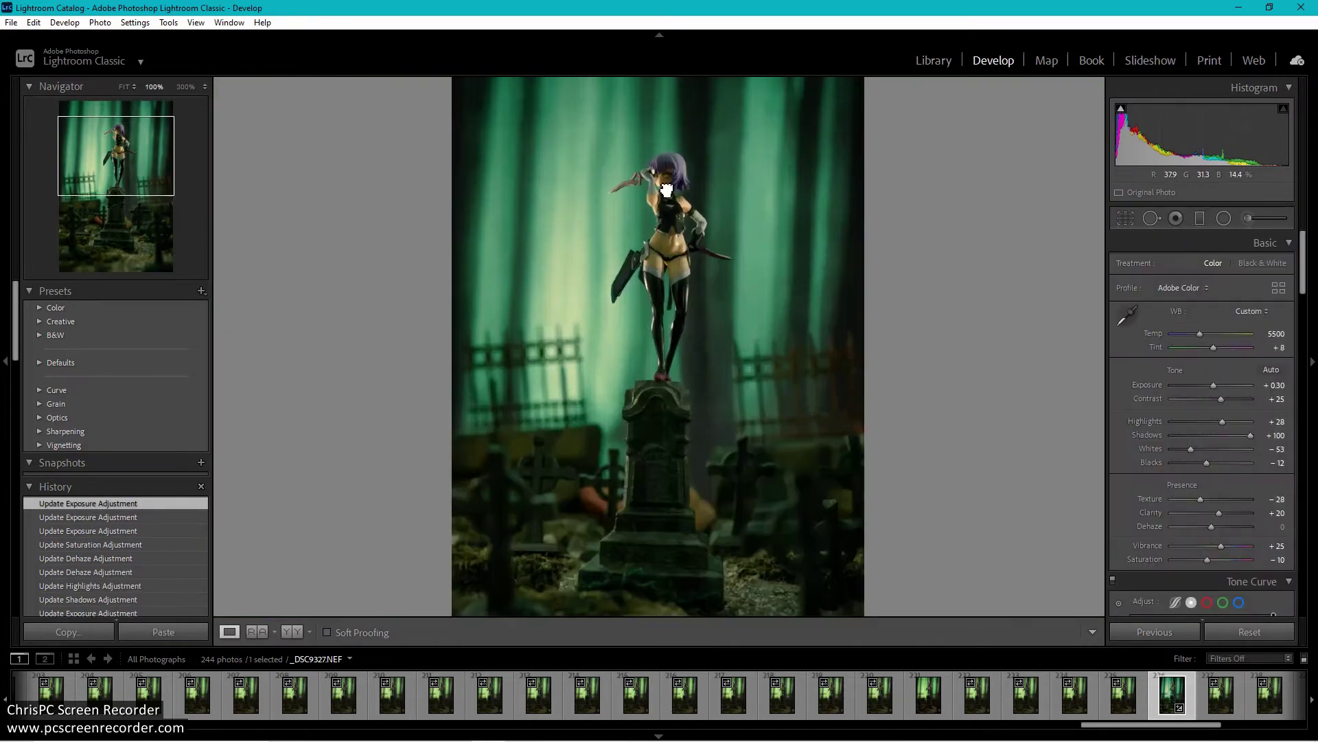
# Paint a third brush mask over the shadowed part of the face, with Exposure at 0.00 and the mask overlay shown.
pyautogui.click(667, 189)
pyautogui.click(1248, 218)
pyautogui.click(701, 304)
pyautogui.click(343, 631)
pyautogui.click(1209, 318)
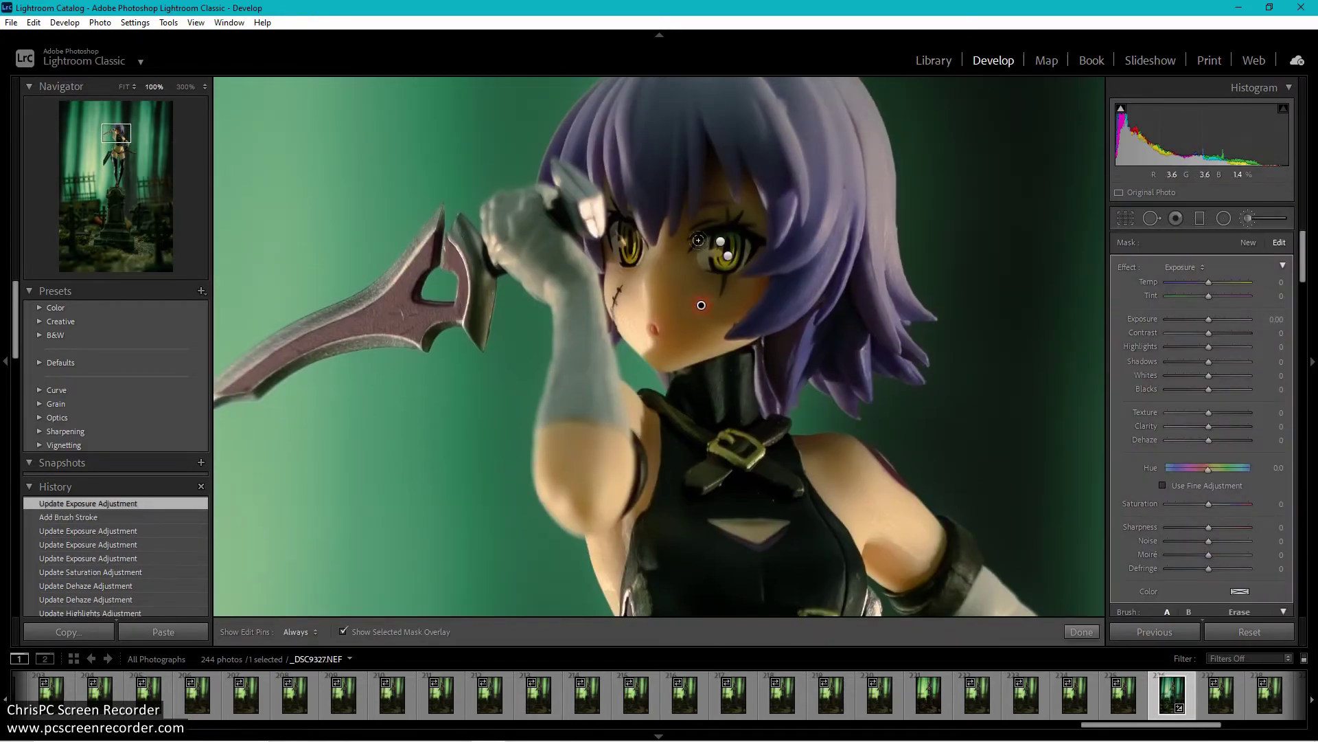
pyautogui.moveTo(708, 190)
pyautogui.mouseDown()
pyautogui.moveTo(676, 227)
pyautogui.moveTo(679, 357)
pyautogui.moveTo(689, 255)
pyautogui.mouseUp()
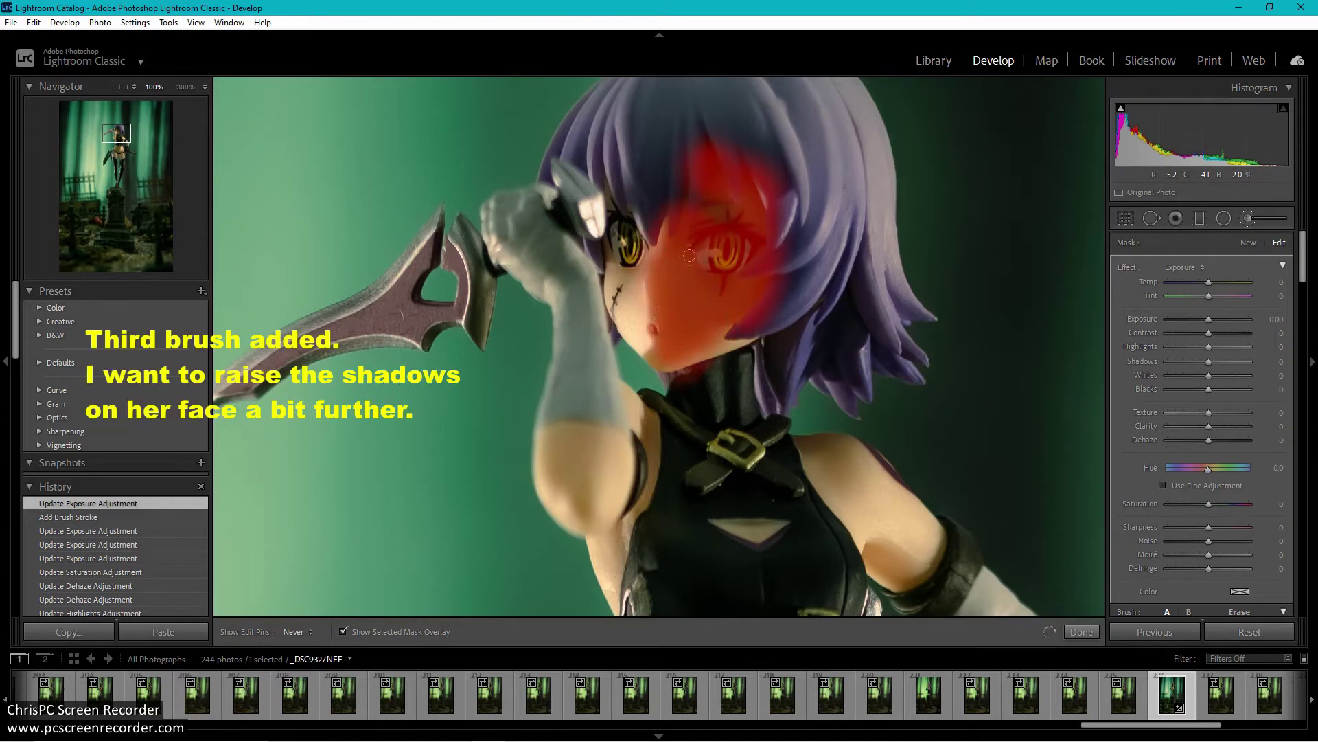
pyautogui.click(724, 220)
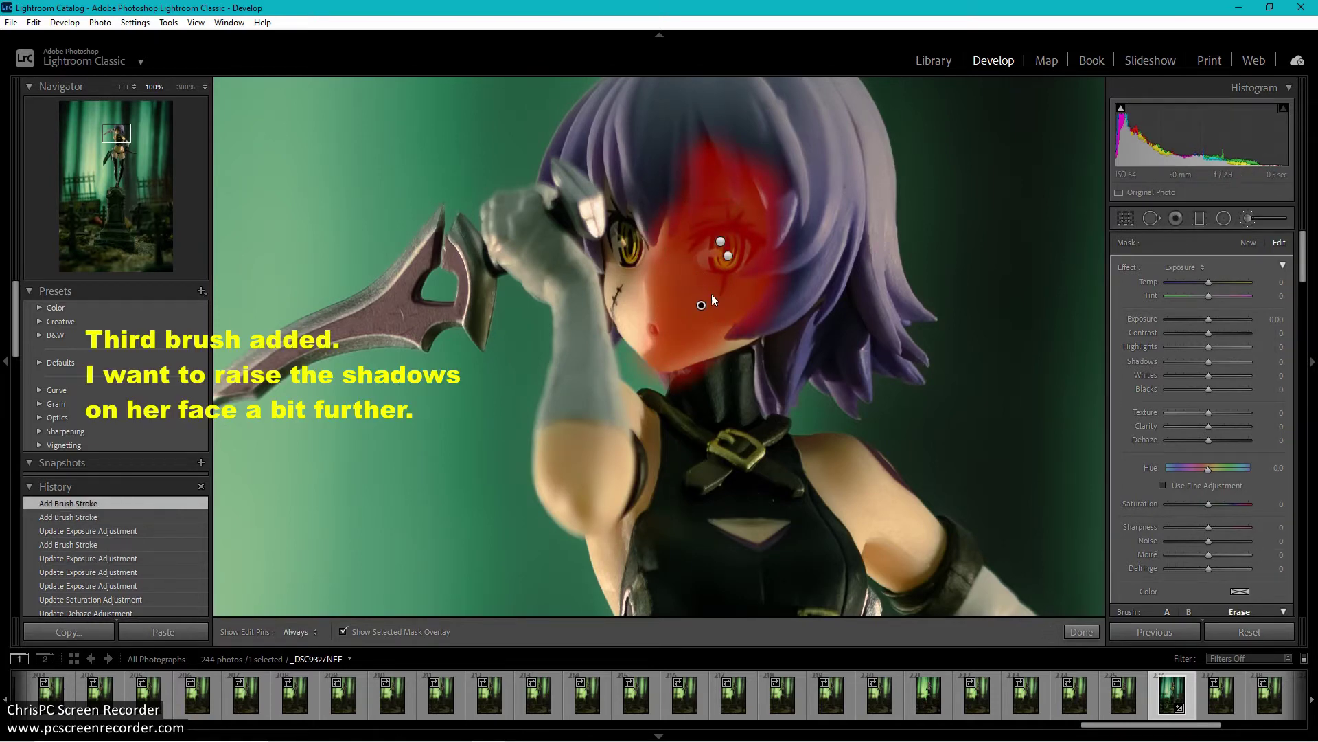
# Erase the face mask's spill from the hair and around the face edges, and hide the mask overlay.
pyautogui.press('h')
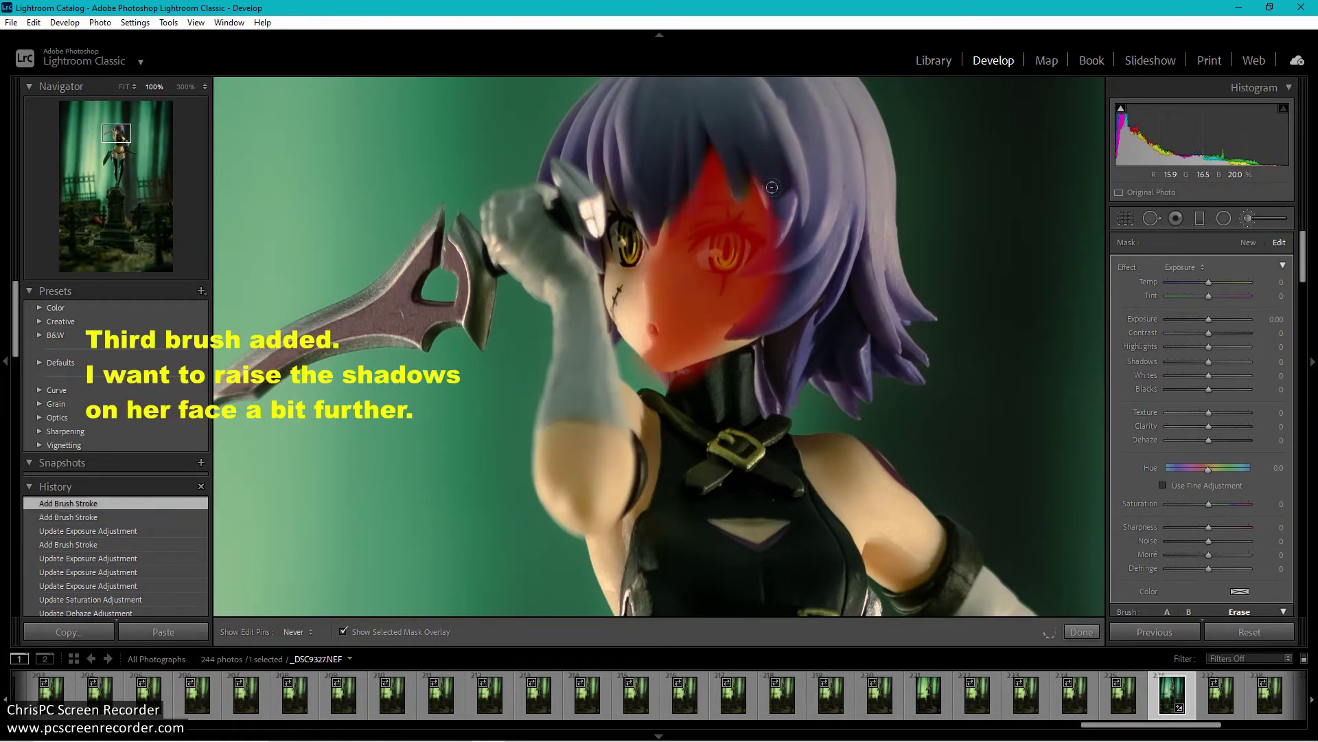
pyautogui.moveTo(794, 208); pyautogui.dragTo(780, 259)
pyautogui.moveTo(757, 302)
pyautogui.mouseDown()
pyautogui.moveTo(776, 261)
pyautogui.moveTo(757, 265)
pyautogui.moveTo(785, 261)
pyautogui.mouseUp()
pyautogui.press('h')
pyautogui.moveTo(722, 378); pyautogui.dragTo(646, 275)
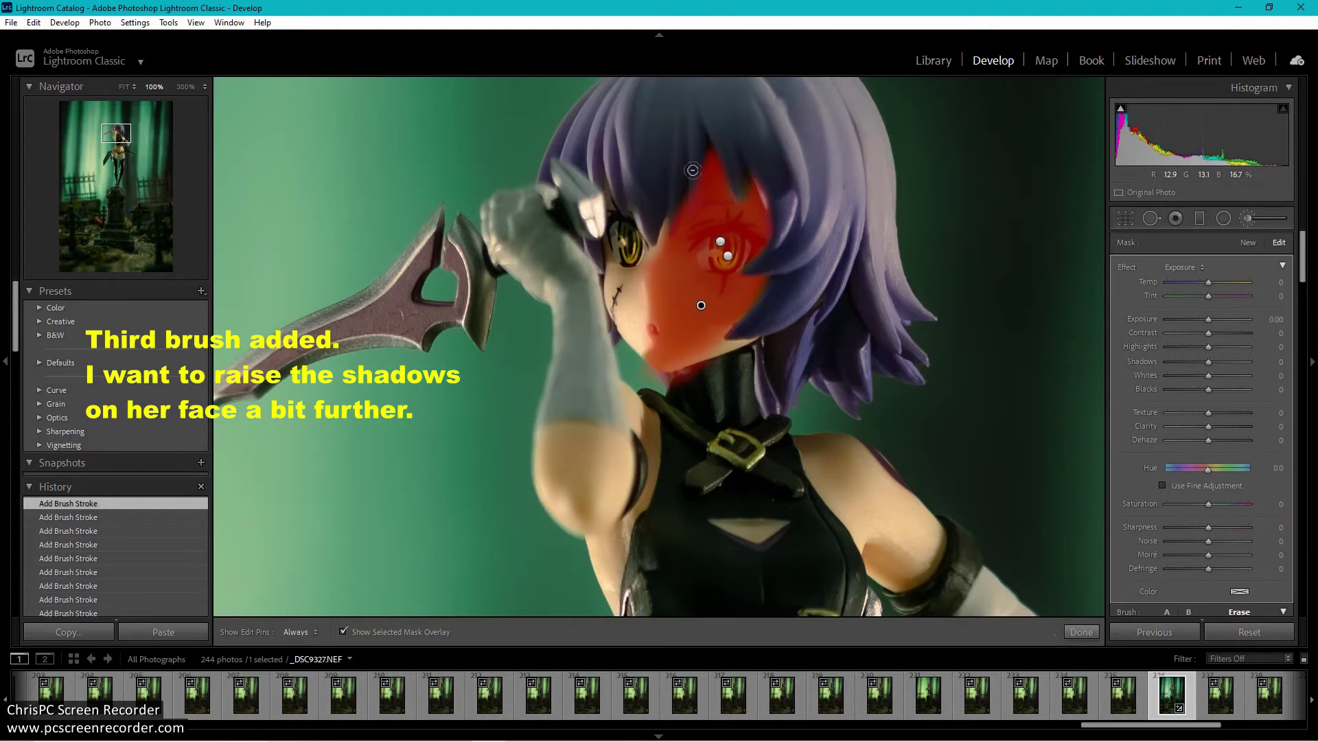
pyautogui.press('h')
pyautogui.click(342, 632)
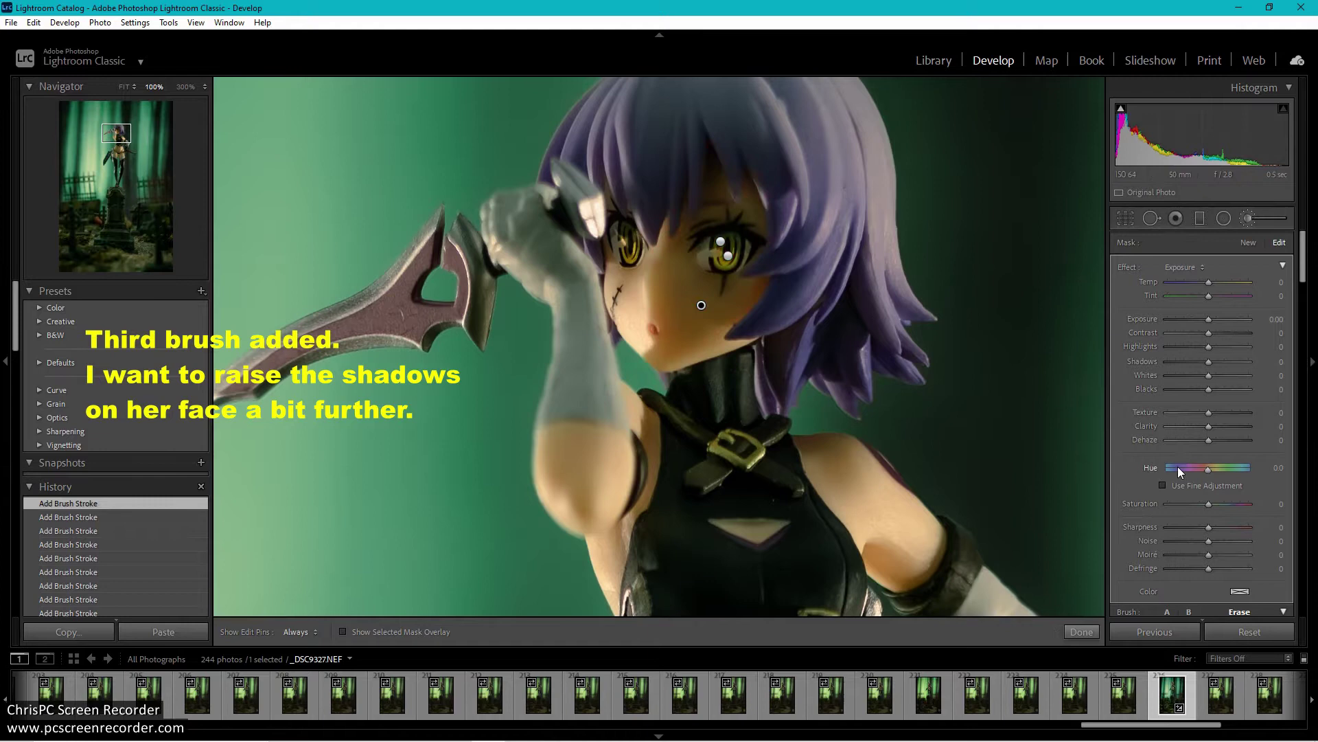
# Brighten the face mask by setting its Shadows to 100 and Exposure to 0.40.
pyautogui.click(1254, 362)
pyautogui.press('k')
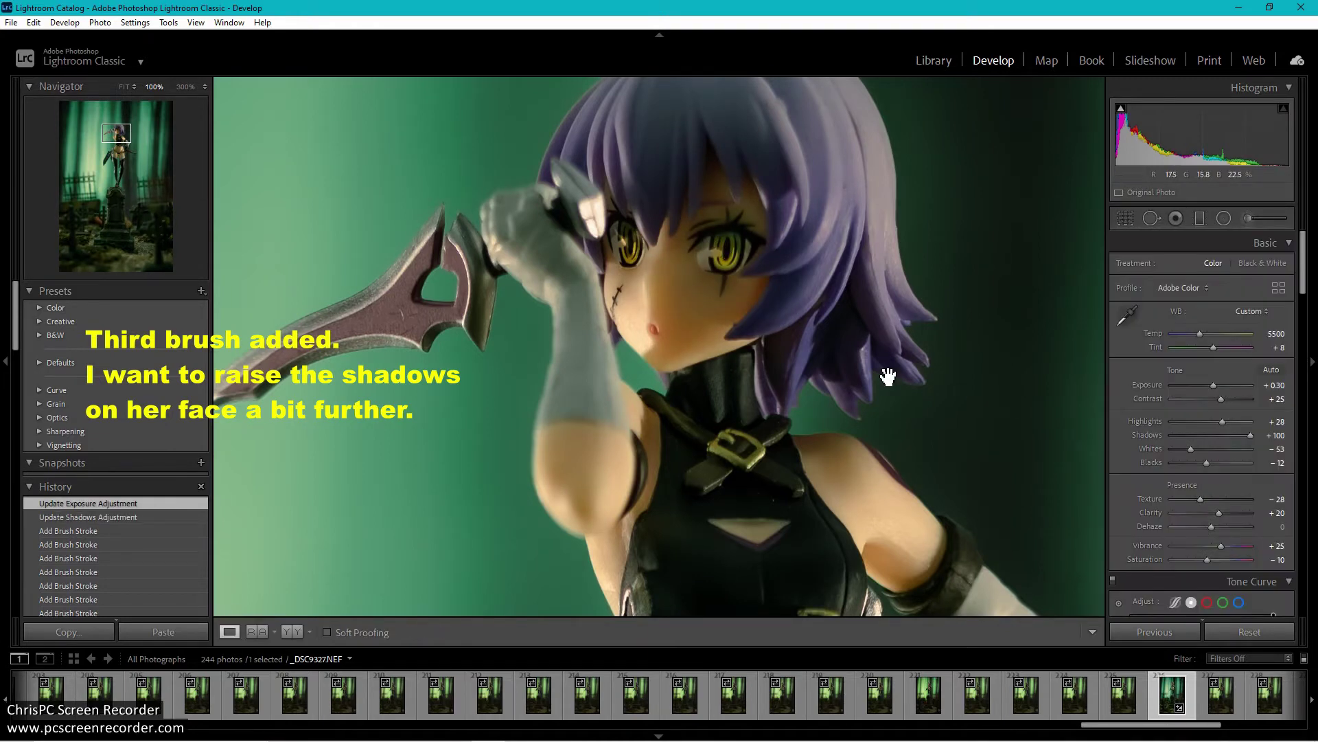
pyautogui.click(886, 371)
pyautogui.click(670, 177)
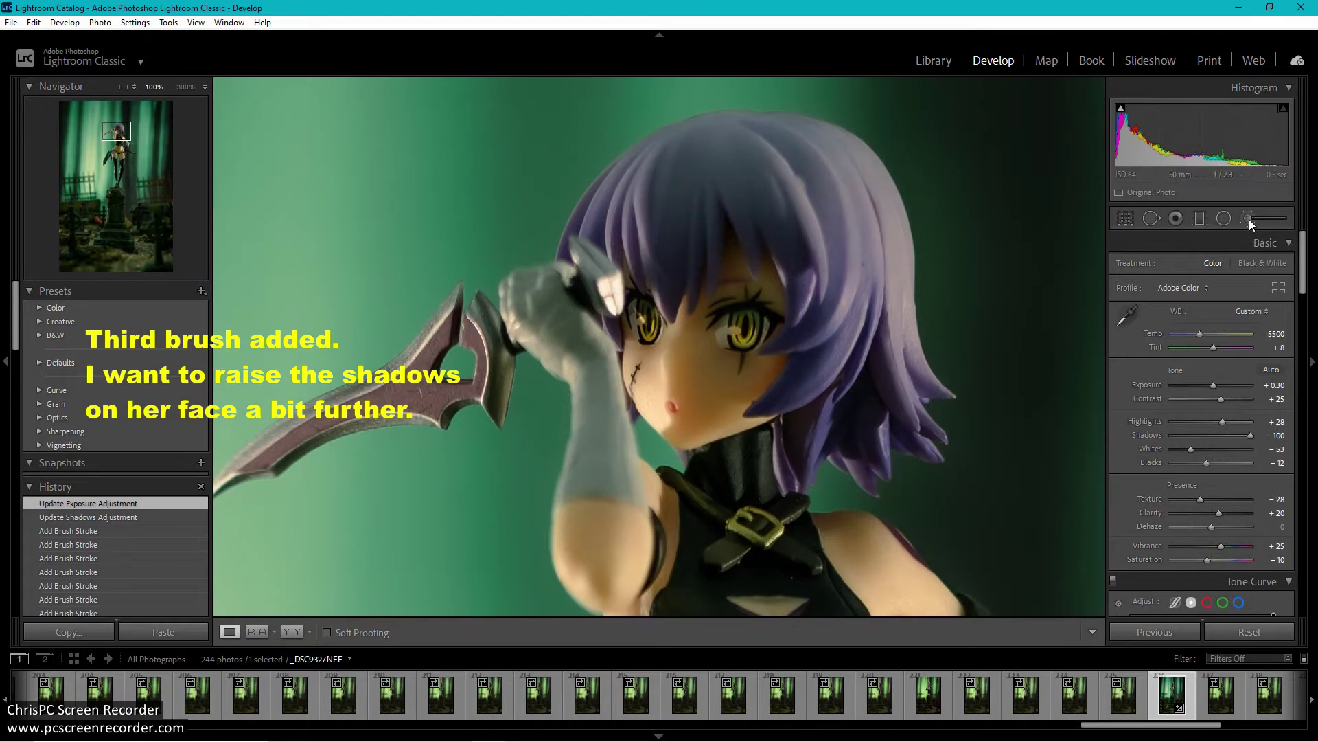
pyautogui.click(1249, 219)
pyautogui.click(1210, 320)
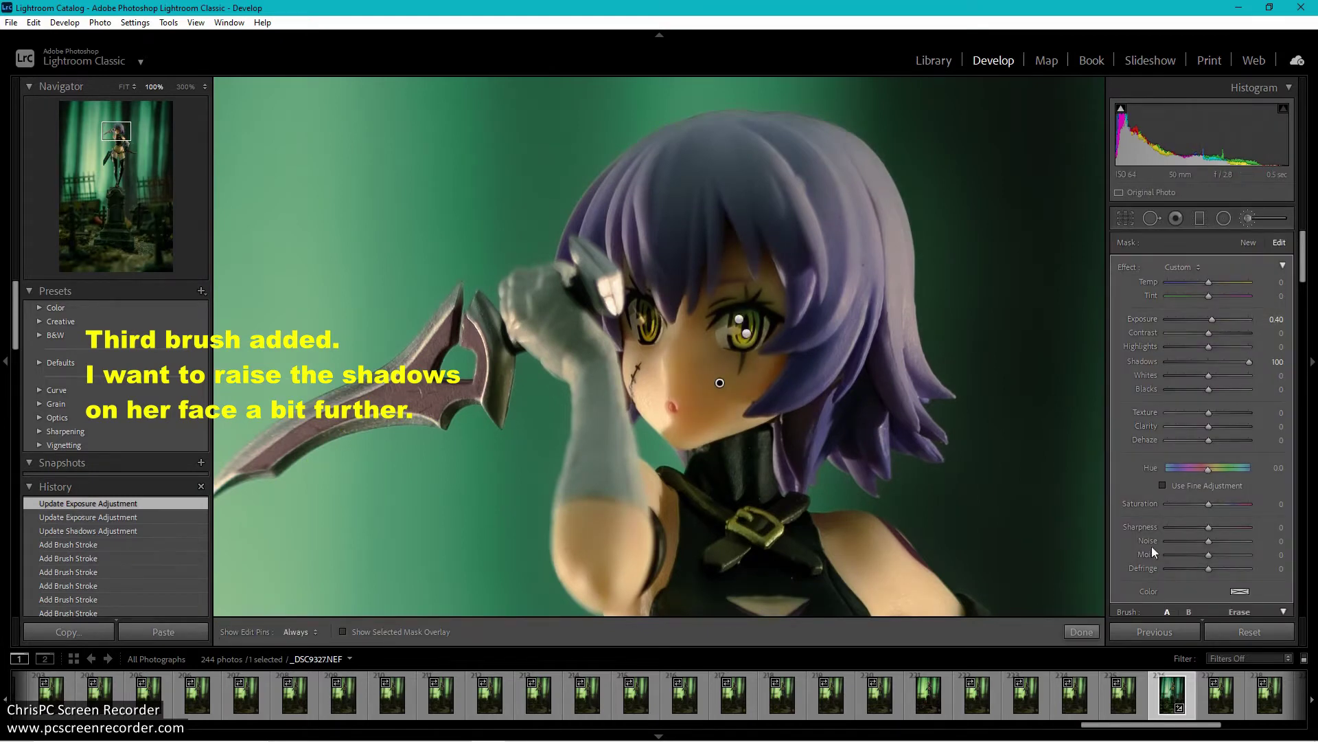
pyautogui.press('k')
# Fine-tune the face mask's Exposure, finish the brush retouching, and compare the whole photo before and after.
pyautogui.press('z')
pyautogui.press('z')
pyautogui.click(1249, 218)
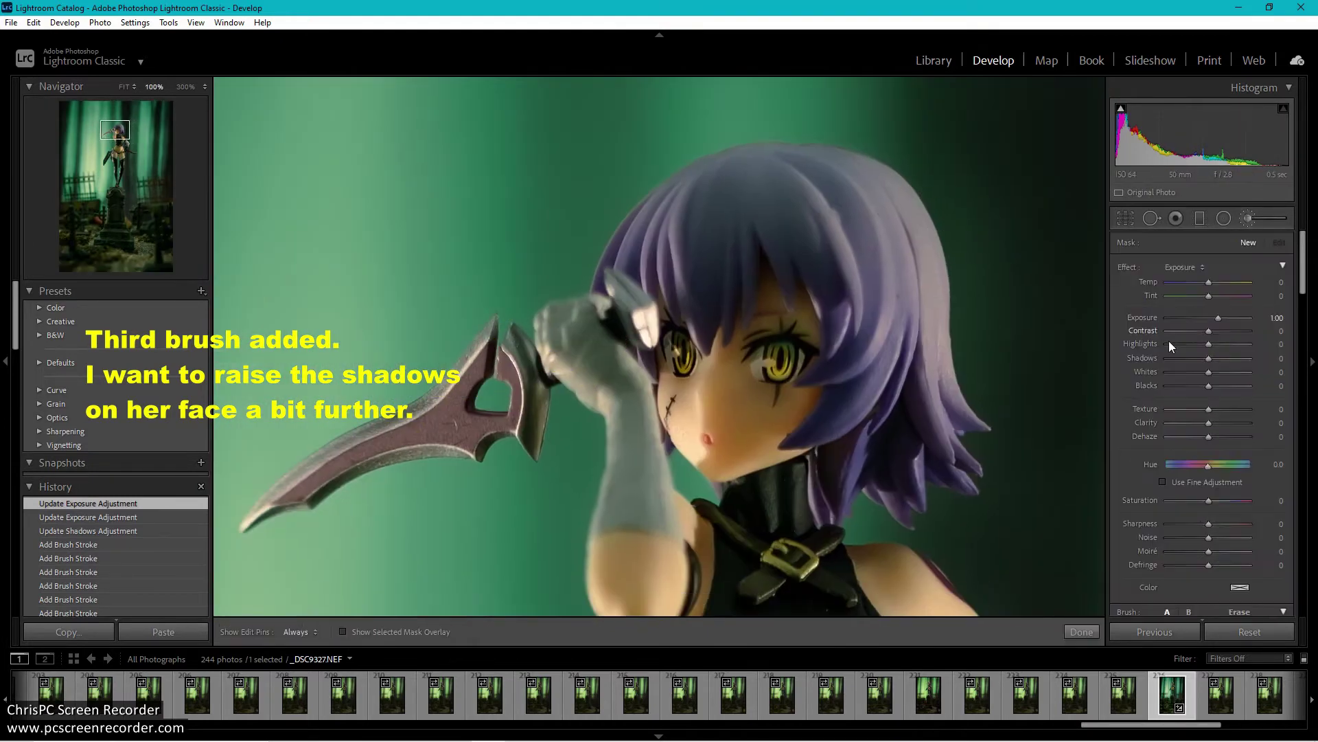
pyautogui.click(755, 415)
pyautogui.click(1210, 320)
pyautogui.click(1082, 632)
pyautogui.press('z')
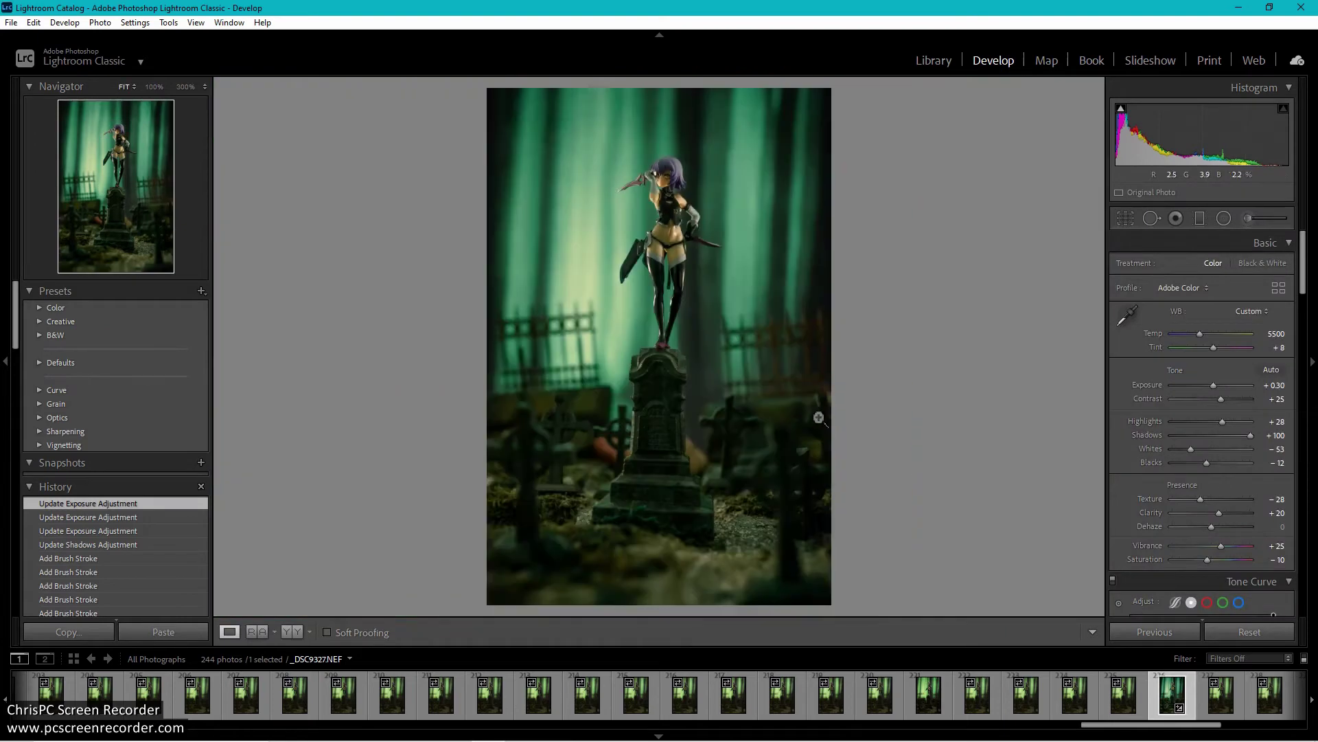
pyautogui.click(287, 633)
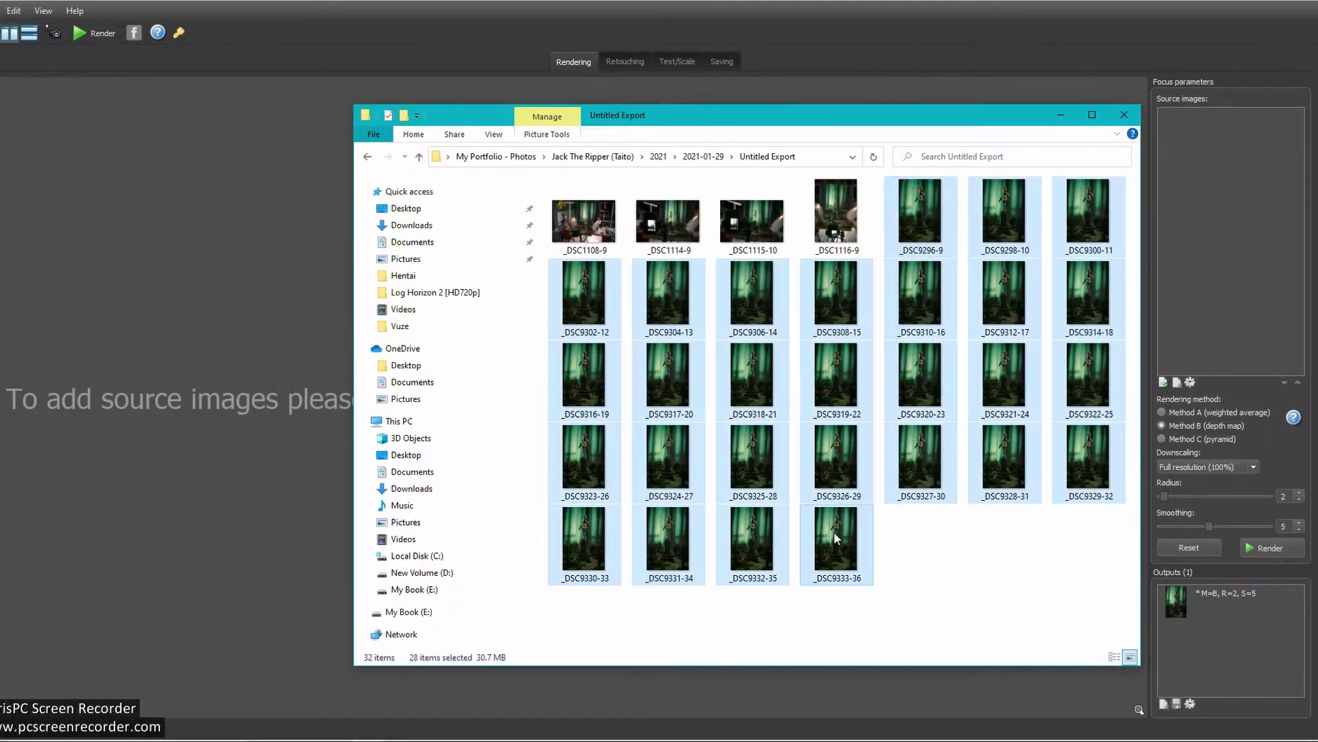
# In Helicon Focus, load the 28 exported images _DSC9296-9 to _DSC9333-36 and render them with Method B, radius 2, smoothing 5.
pyautogui.moveTo(836, 537); pyautogui.dragTo(1231, 219)
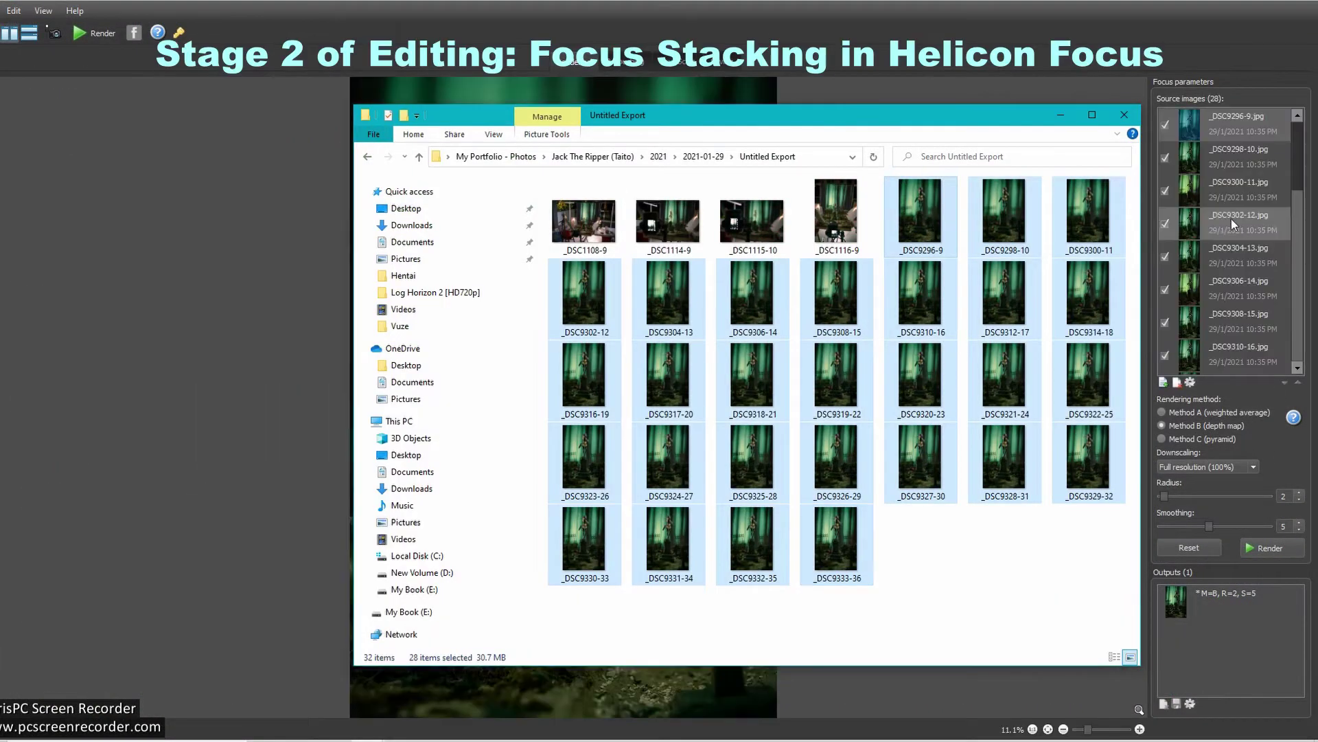
pyautogui.click(1267, 553)
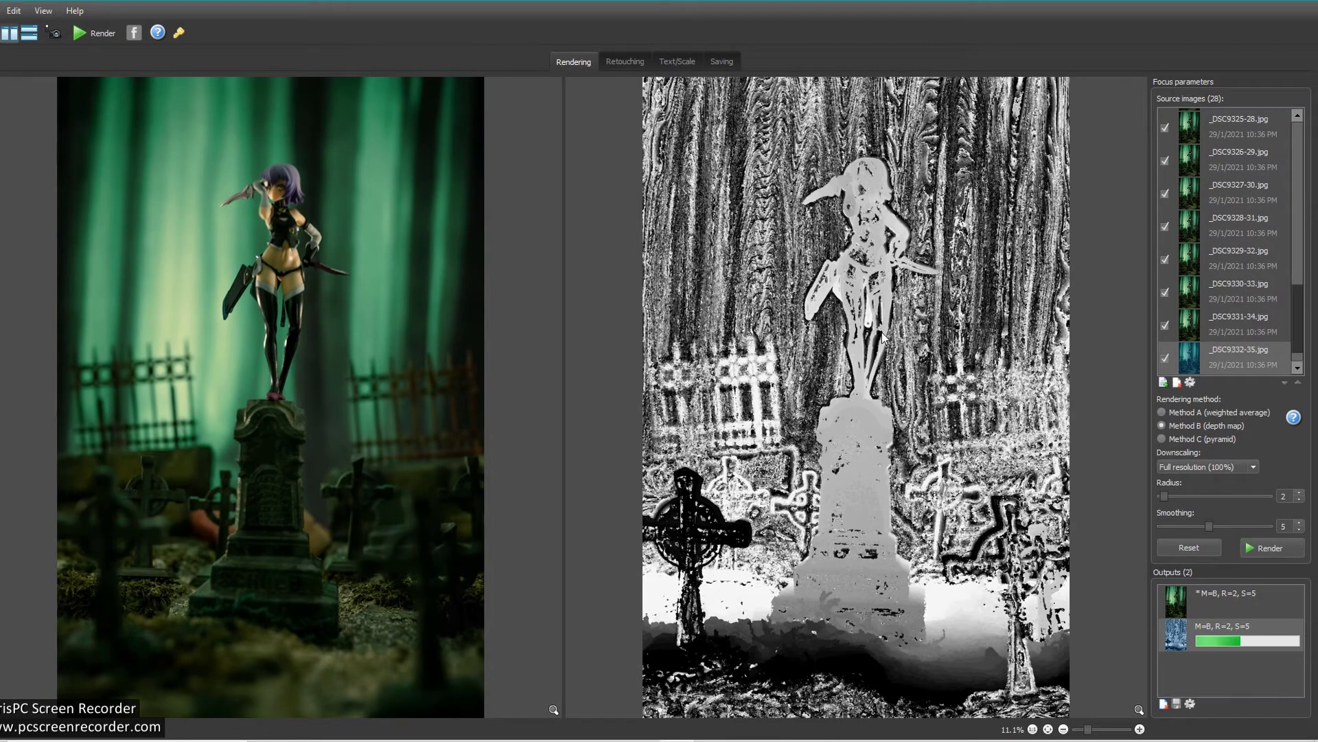
# Retouch the stack's background and fence around the figure by copying from _DSC9324-27.jpg, using brush sizes of 68% and 35%.
pyautogui.click(625, 61)
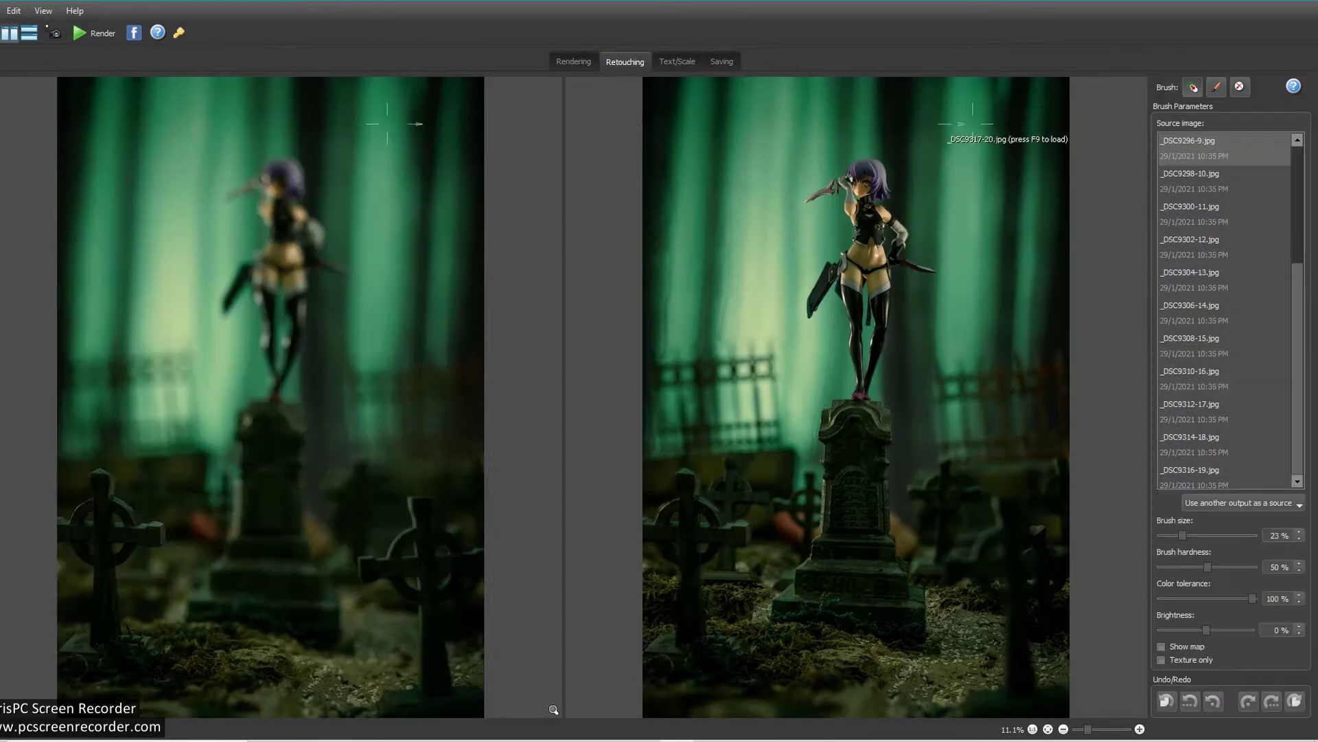
pyautogui.scroll(-5, 1207, 338)
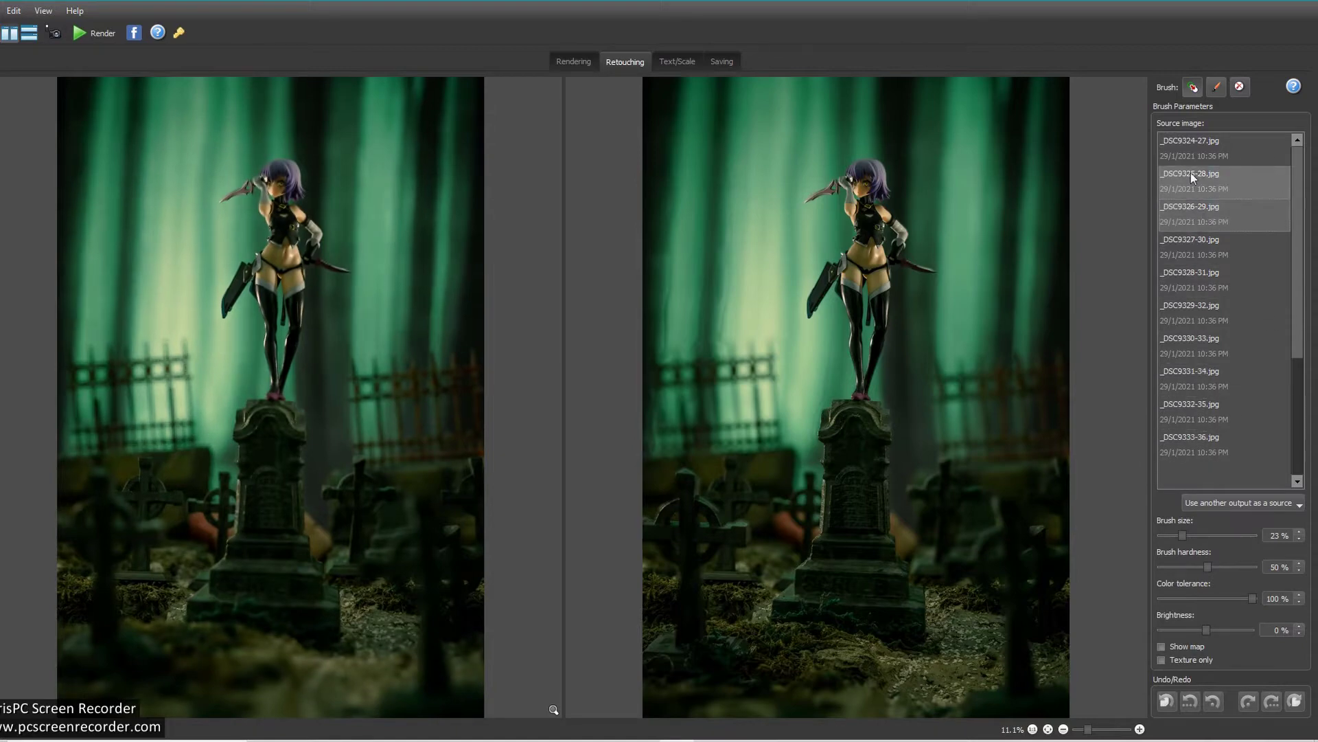
pyautogui.moveTo(702, 321); pyautogui.dragTo(755, 117)
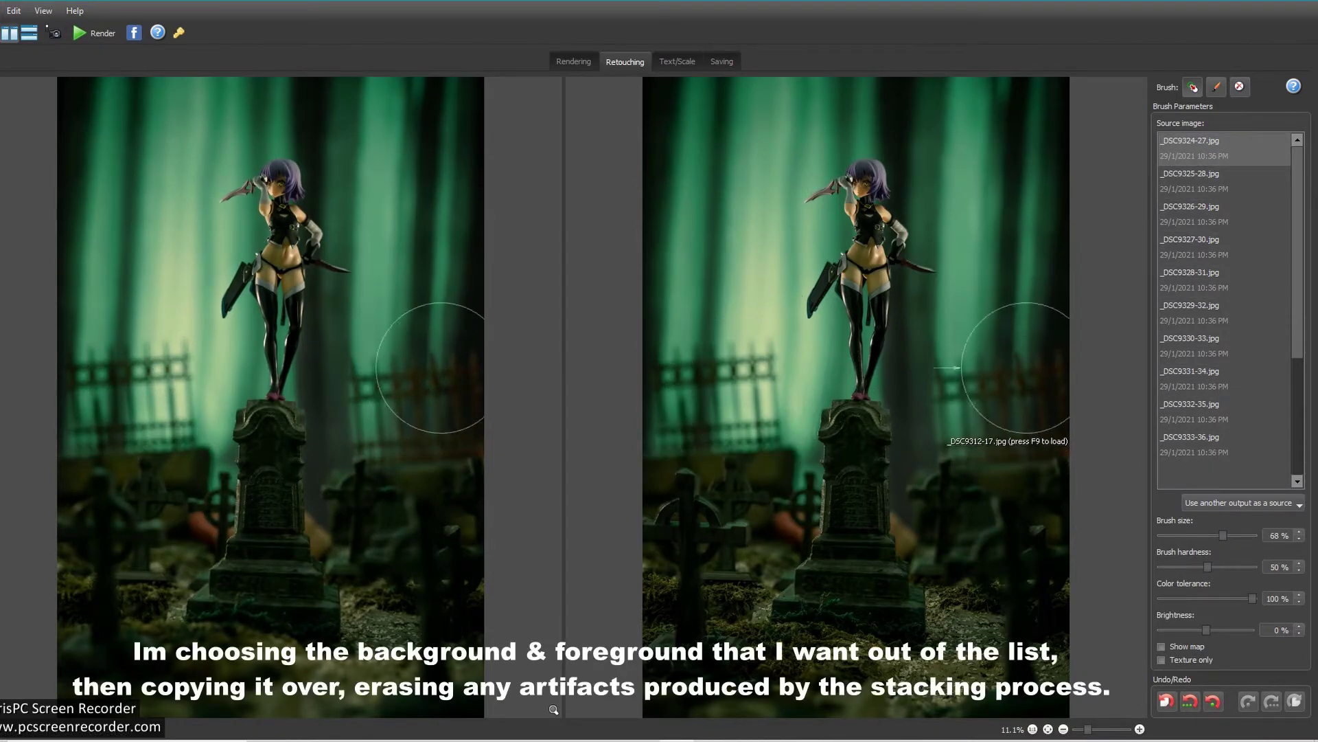
pyautogui.scroll(3, 710, 286)
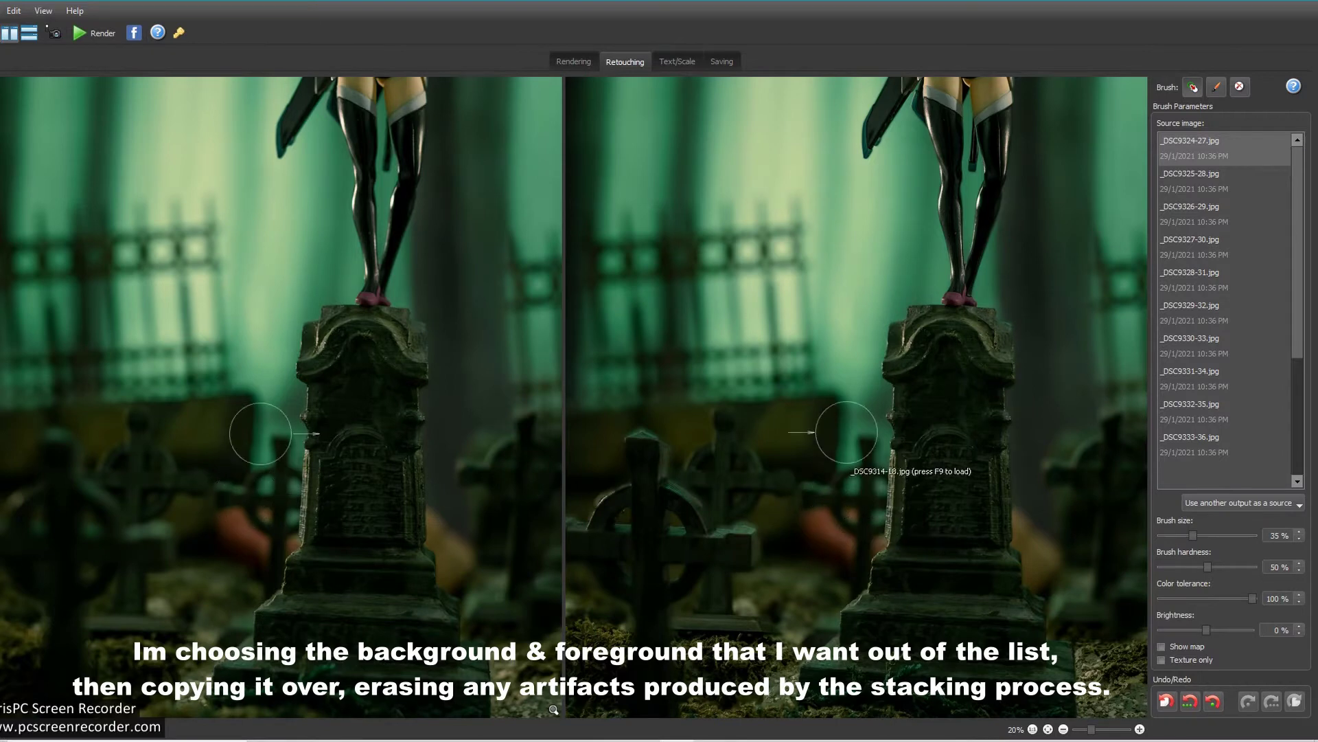
pyautogui.moveTo(865, 294); pyautogui.dragTo(677, 255)
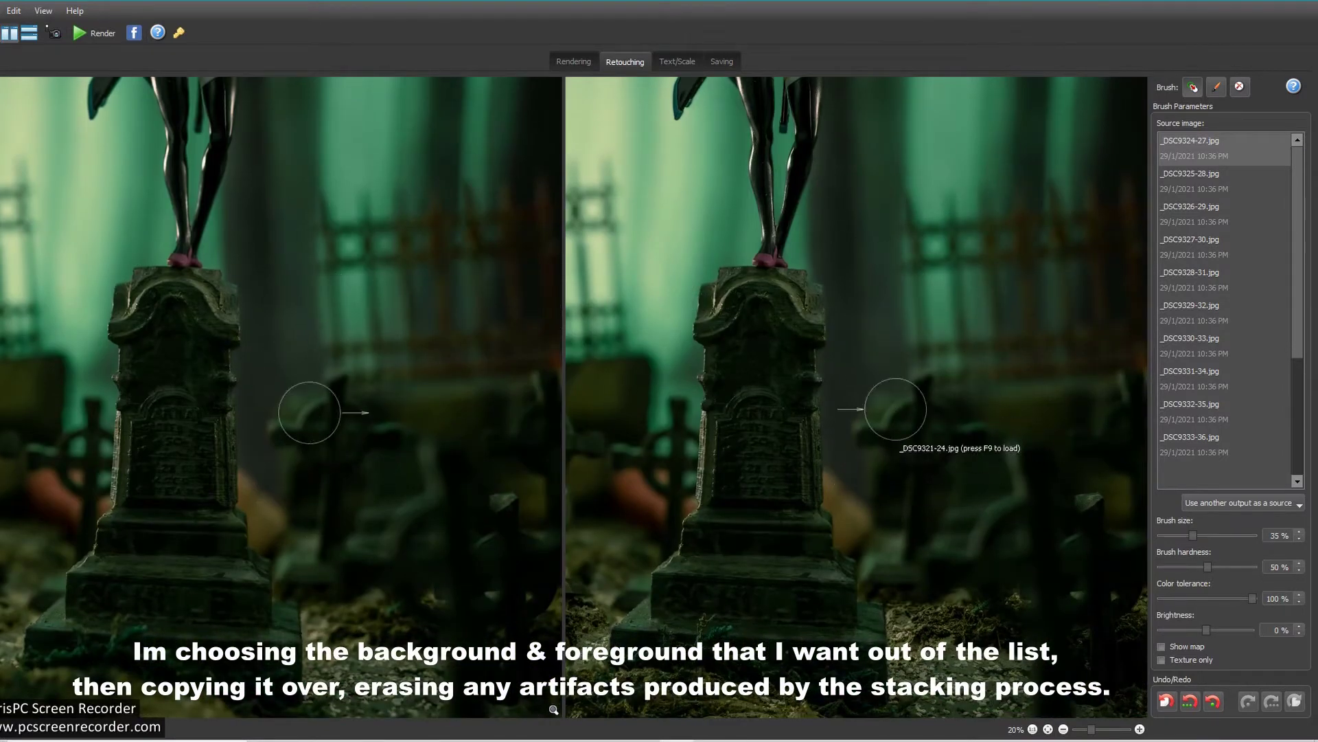
pyautogui.moveTo(928, 366)
pyautogui.mouseDown()
pyautogui.moveTo(784, 335)
pyautogui.moveTo(876, 351)
pyautogui.moveTo(961, 477)
pyautogui.mouseUp()
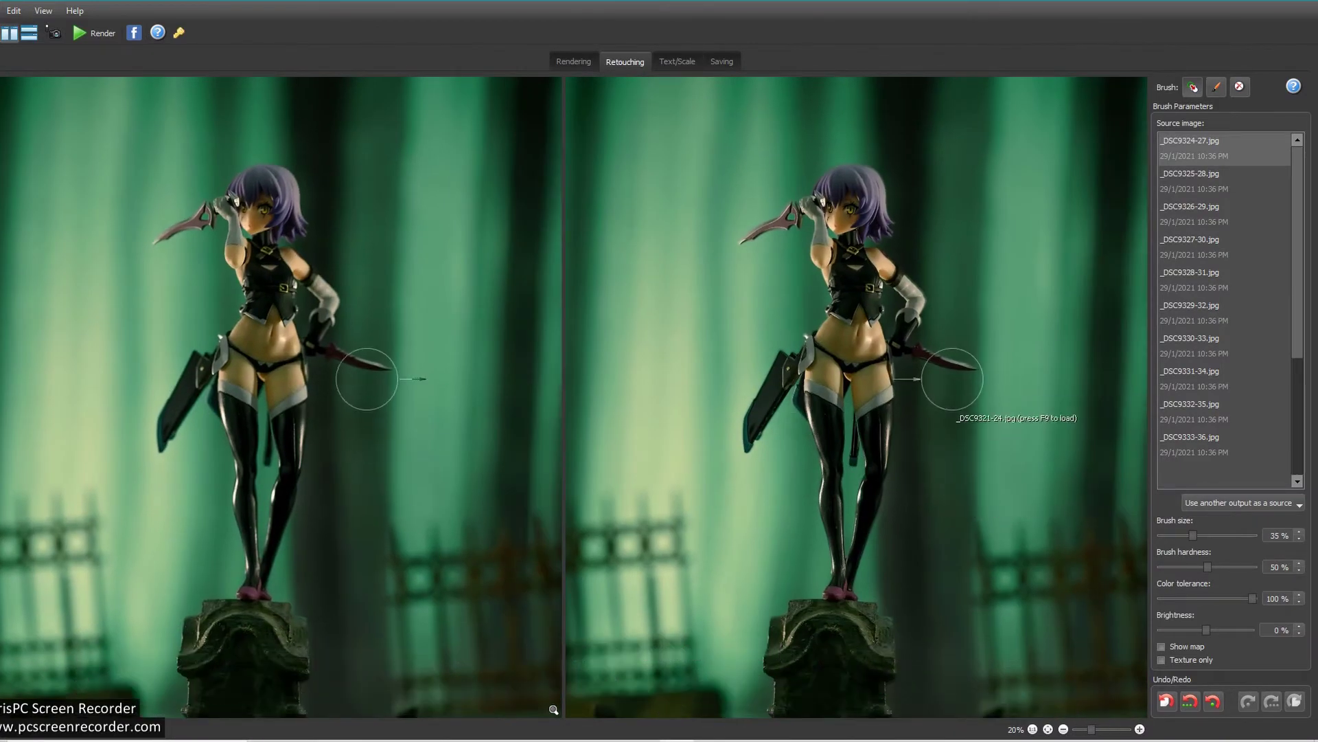
# Copy the soft ground and rear crosses around the left foreground cross from _DSC9324-27.jpg with a 35% brush.
pyautogui.scroll(3, 1230, 295)
pyautogui.scroll(-12, 971, 419)
pyautogui.scroll(2, 977, 429)
pyautogui.moveTo(977, 429); pyautogui.dragTo(1236, 440)
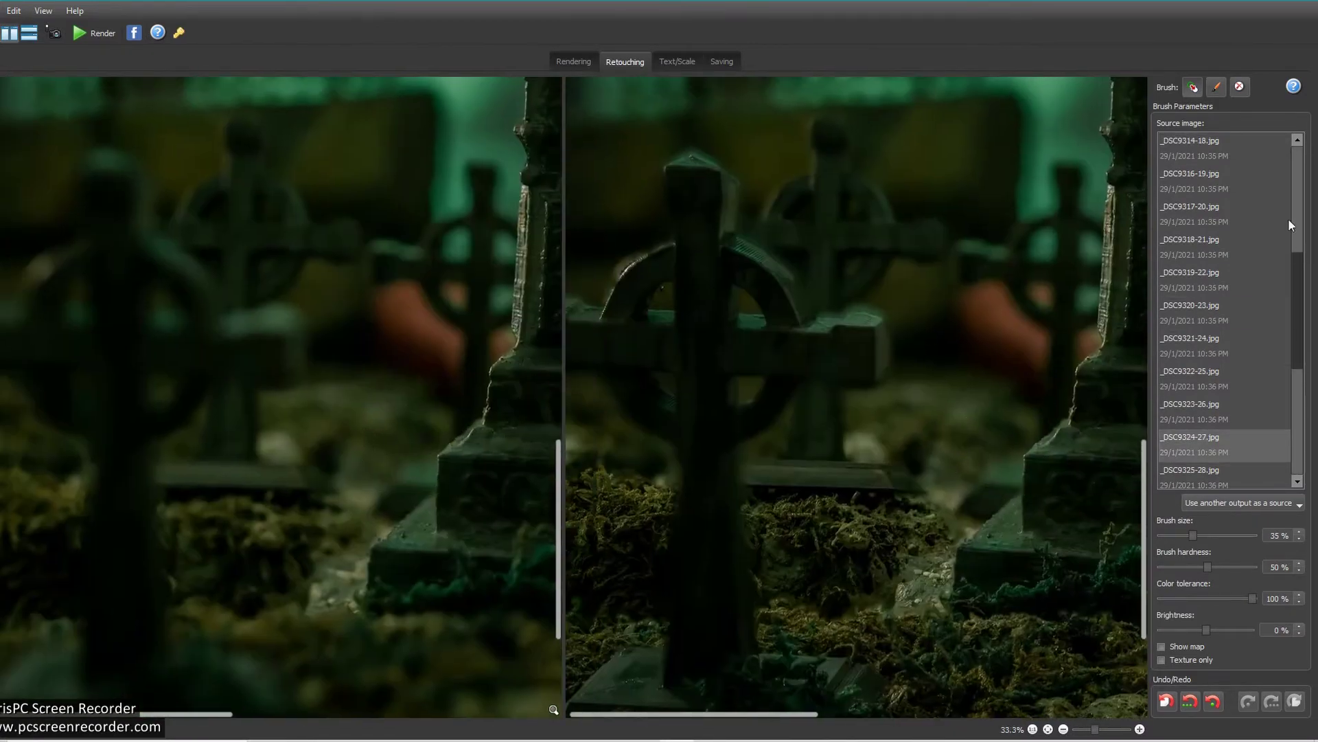
pyautogui.scroll(3, 1288, 223)
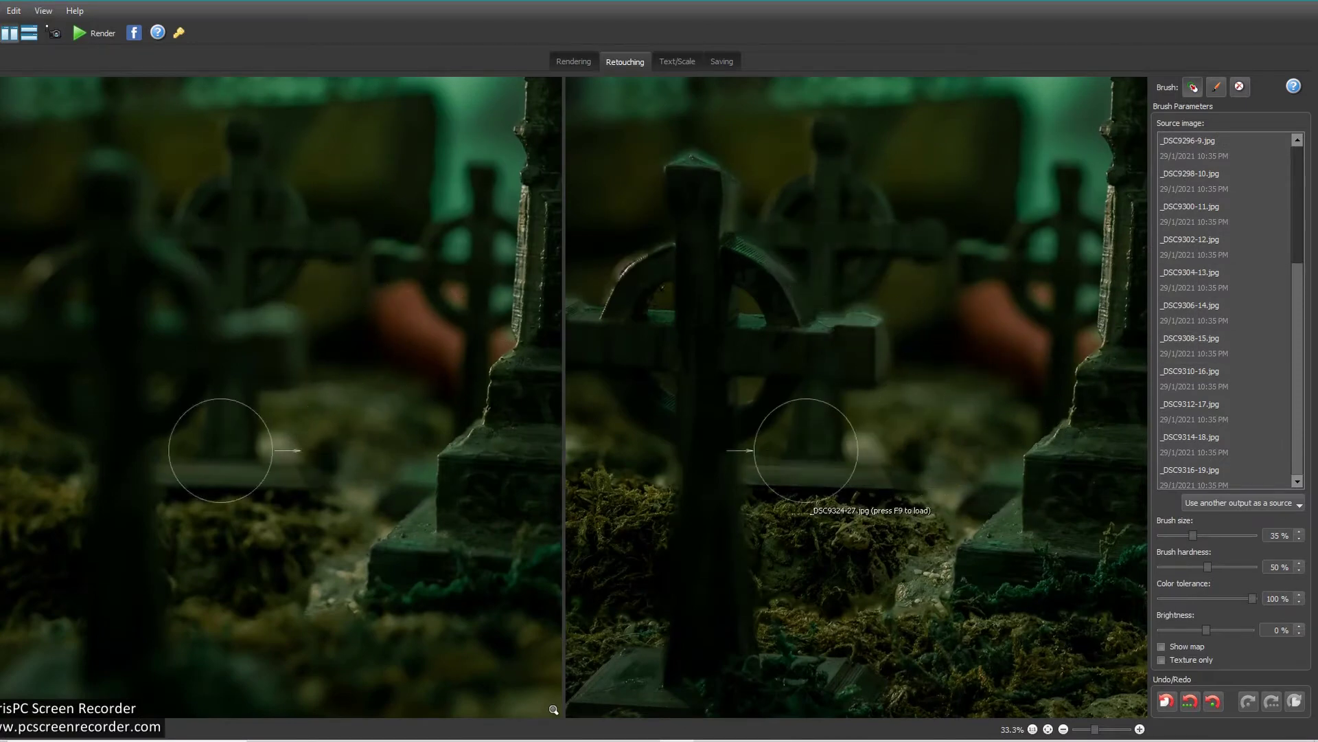
pyautogui.scroll(-1, 941, 447)
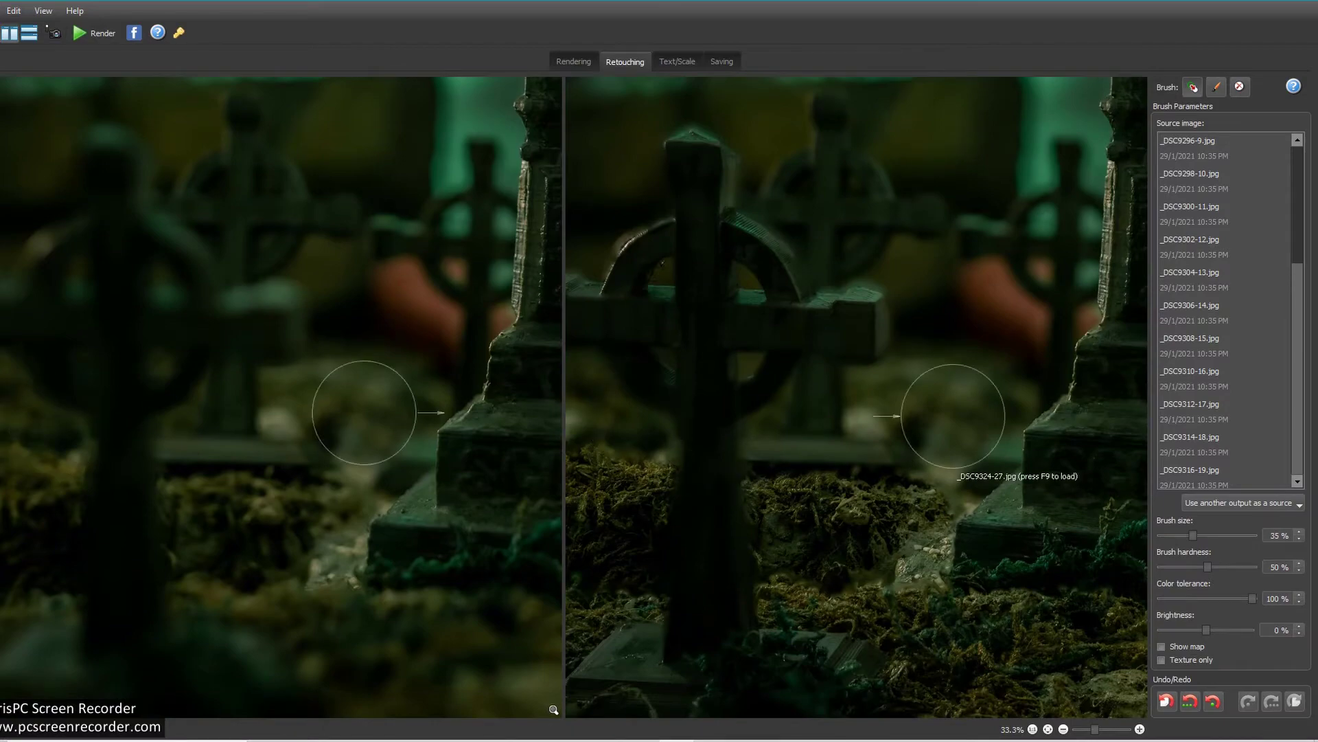
pyautogui.moveTo(953, 416); pyautogui.dragTo(918, 462)
pyautogui.moveTo(957, 322); pyautogui.dragTo(931, 229)
pyautogui.scroll(-1, 956, 292)
pyautogui.scroll(1, 957, 292)
pyautogui.moveTo(956, 292); pyautogui.dragTo(881, 211)
# Copy the right foreground cross and its surroundings from _DSC9296-9.jpg into the stacked result with a 35% brush.
pyautogui.click(1210, 148)
pyautogui.scroll(-4, 901, 381)
pyautogui.scroll(3, 902, 381)
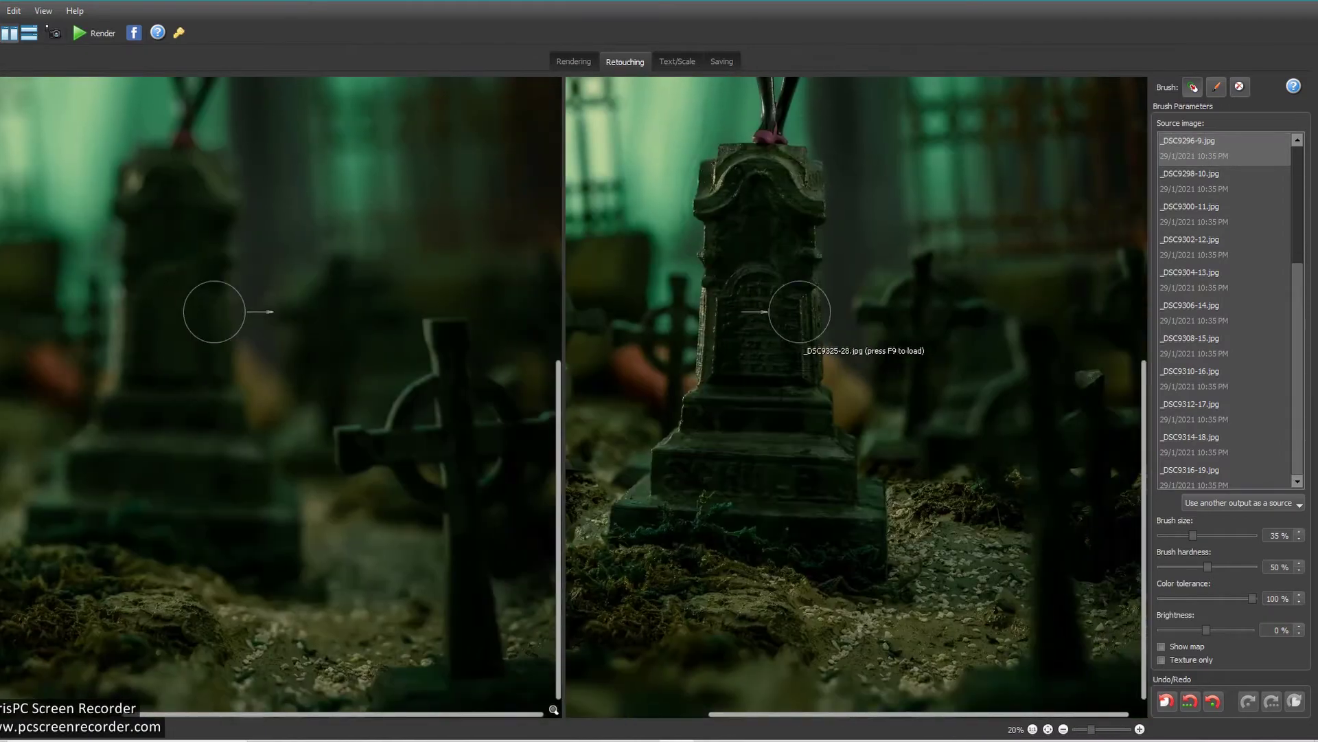
pyautogui.moveTo(894, 349)
pyautogui.mouseDown()
pyautogui.moveTo(947, 217)
pyautogui.moveTo(974, 283)
pyautogui.moveTo(1035, 309)
pyautogui.moveTo(976, 313)
pyautogui.moveTo(1048, 339)
pyautogui.mouseUp()
pyautogui.scroll(-1, 1030, 357)
pyautogui.moveTo(1009, 382); pyautogui.dragTo(1016, 478)
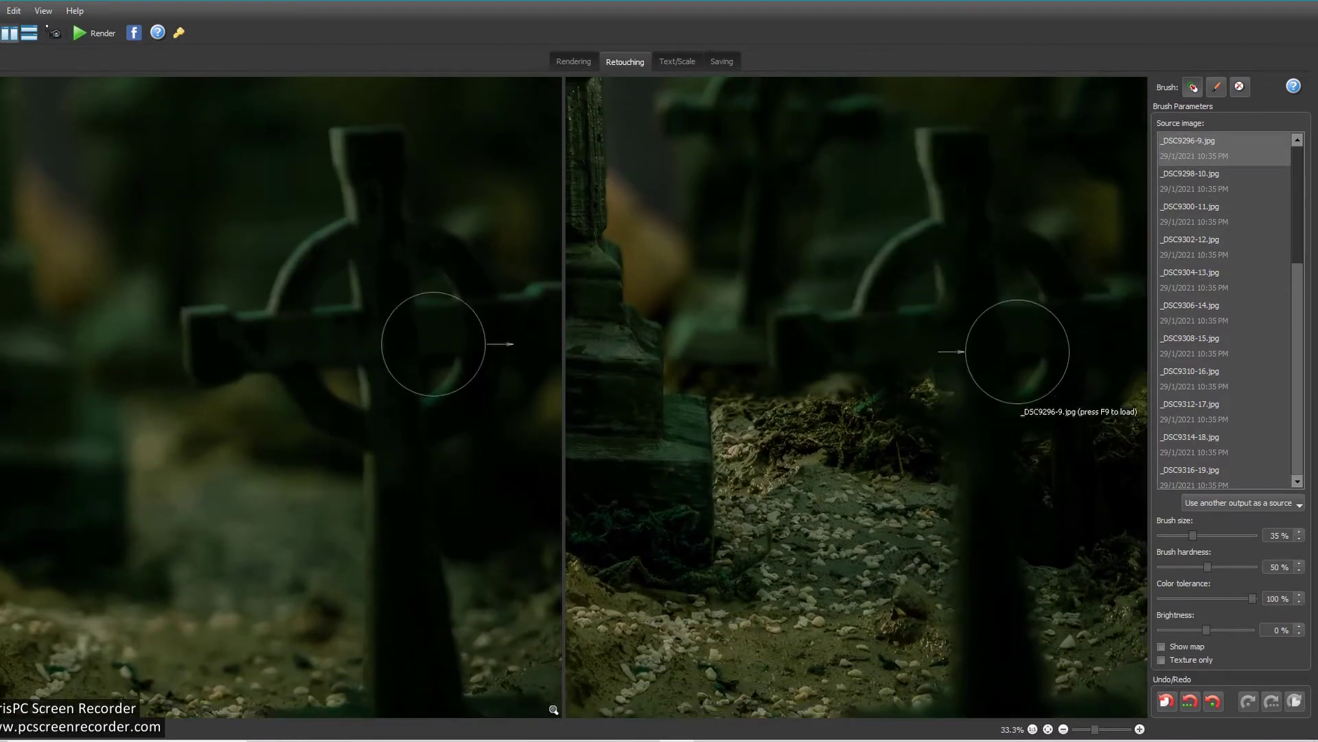
pyautogui.scroll(1, 1003, 441)
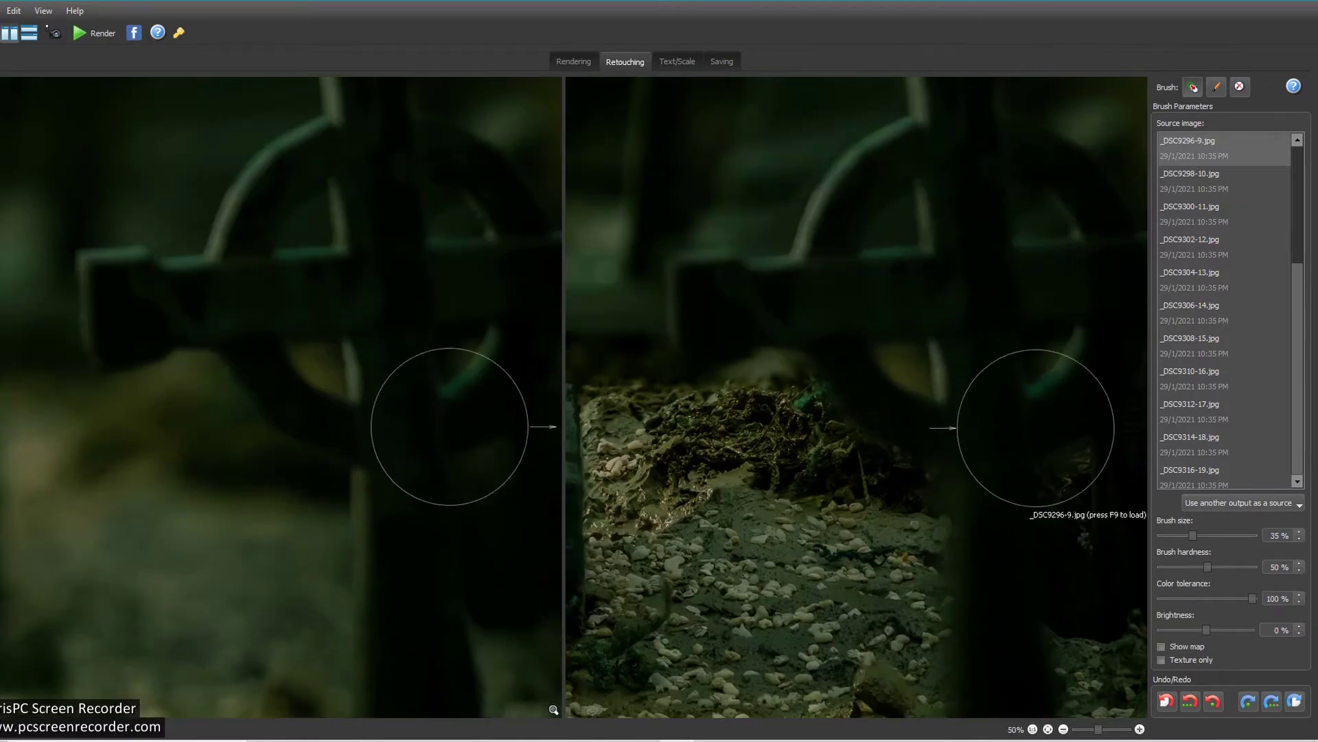
pyautogui.scroll(-1, 992, 433)
pyautogui.scroll(-1, 1012, 603)
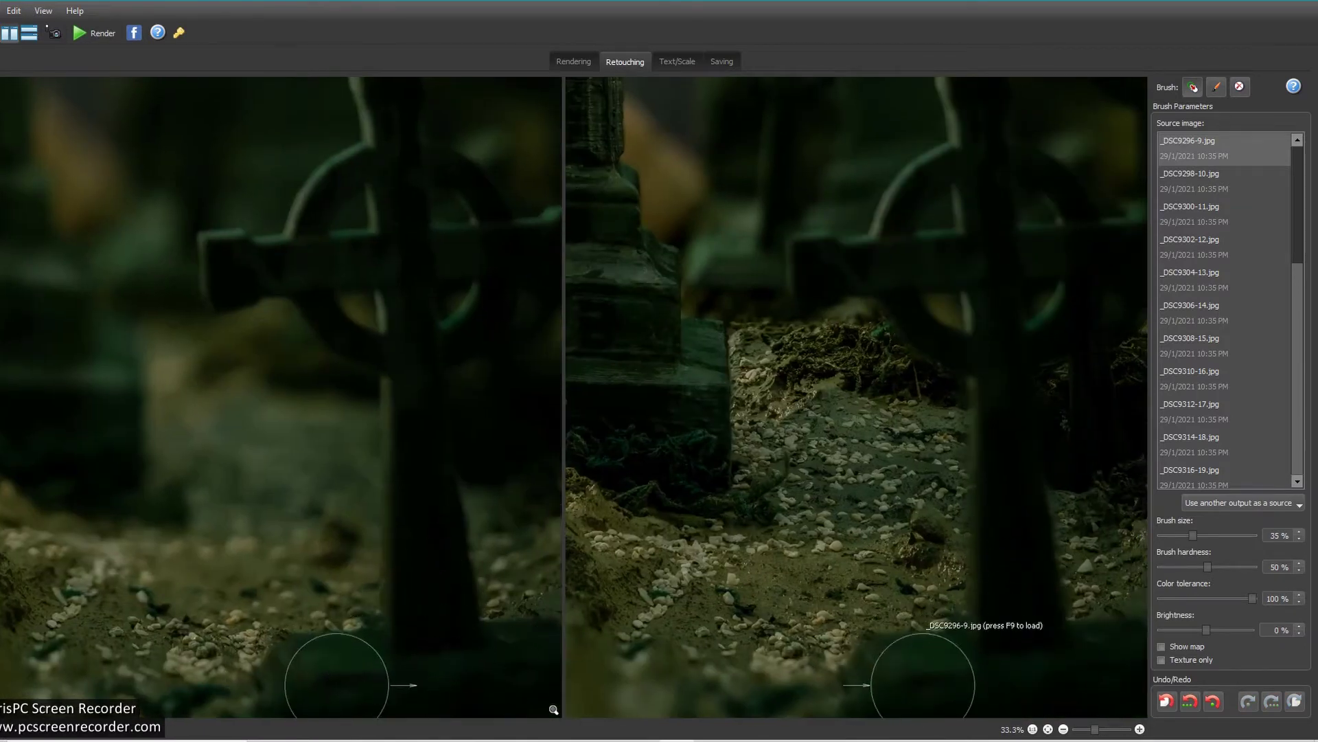
pyautogui.scroll(1, 923, 685)
pyautogui.scroll(-1, 956, 559)
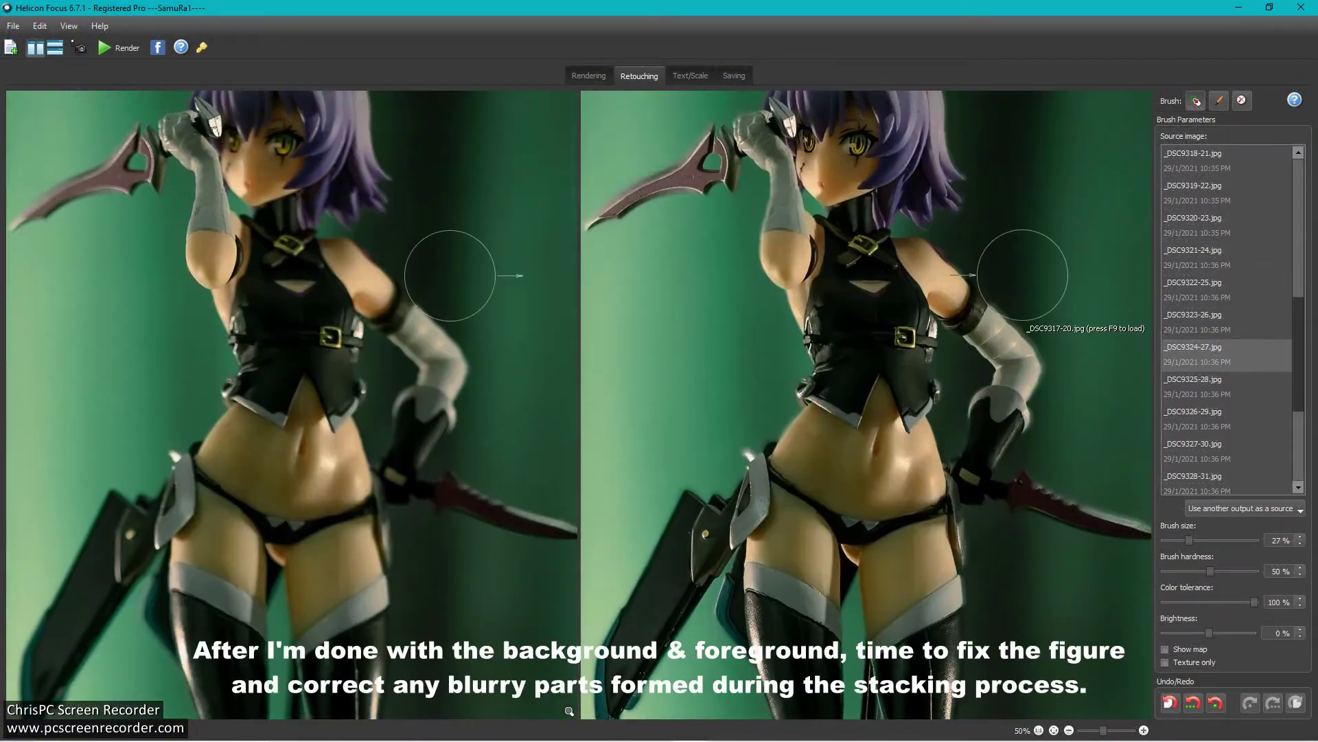
# Compare source frames for the figure and retouch the gloved arm from _DSC9328-31.jpg with a 17% brush.
pyautogui.scroll(-2, 1229, 430)
pyautogui.scroll(1, 1227, 424)
pyautogui.click(1206, 348)
pyautogui.click(1211, 386)
pyautogui.click(1216, 420)
pyautogui.click(1188, 363)
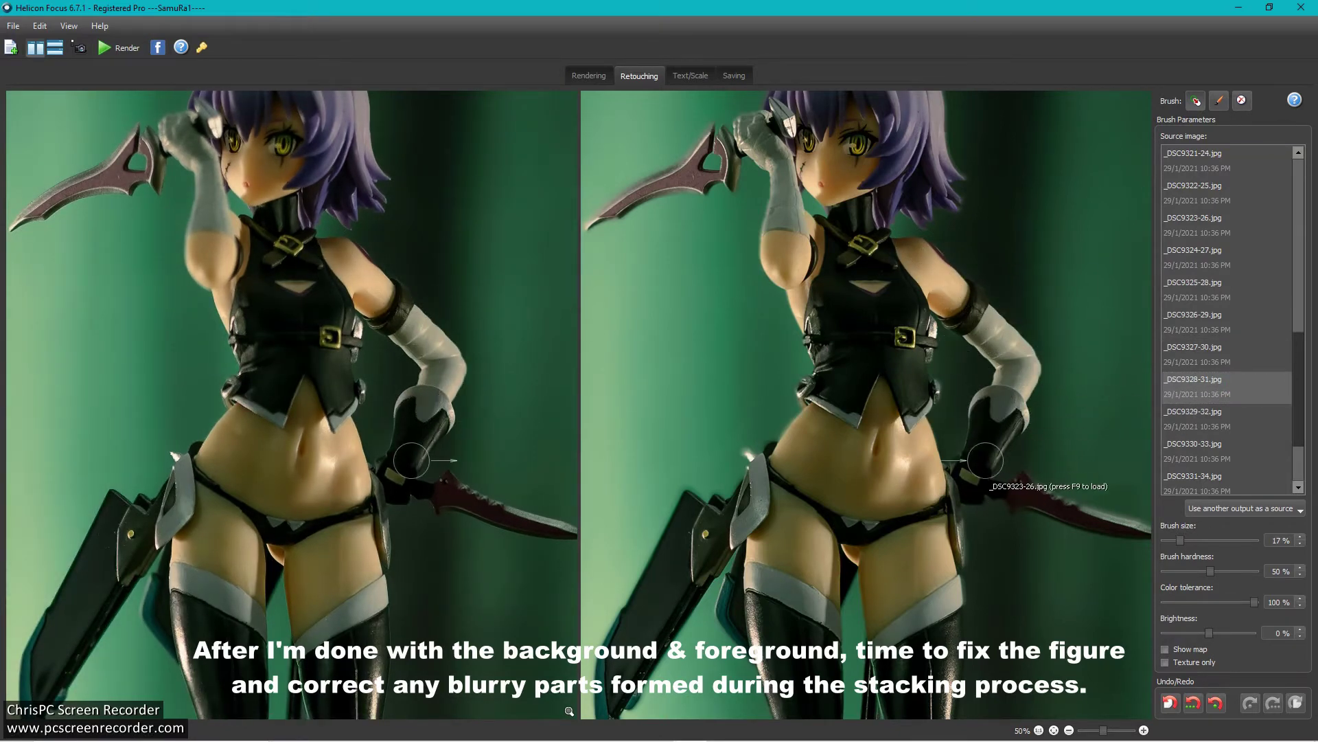
pyautogui.moveTo(985, 460); pyautogui.dragTo(910, 402)
# Retouch the figure's legs and feet from _DSC9328-31.jpg with a 30% brush, and reduce the brush size to 21%.
pyautogui.scroll(-3, 971, 385)
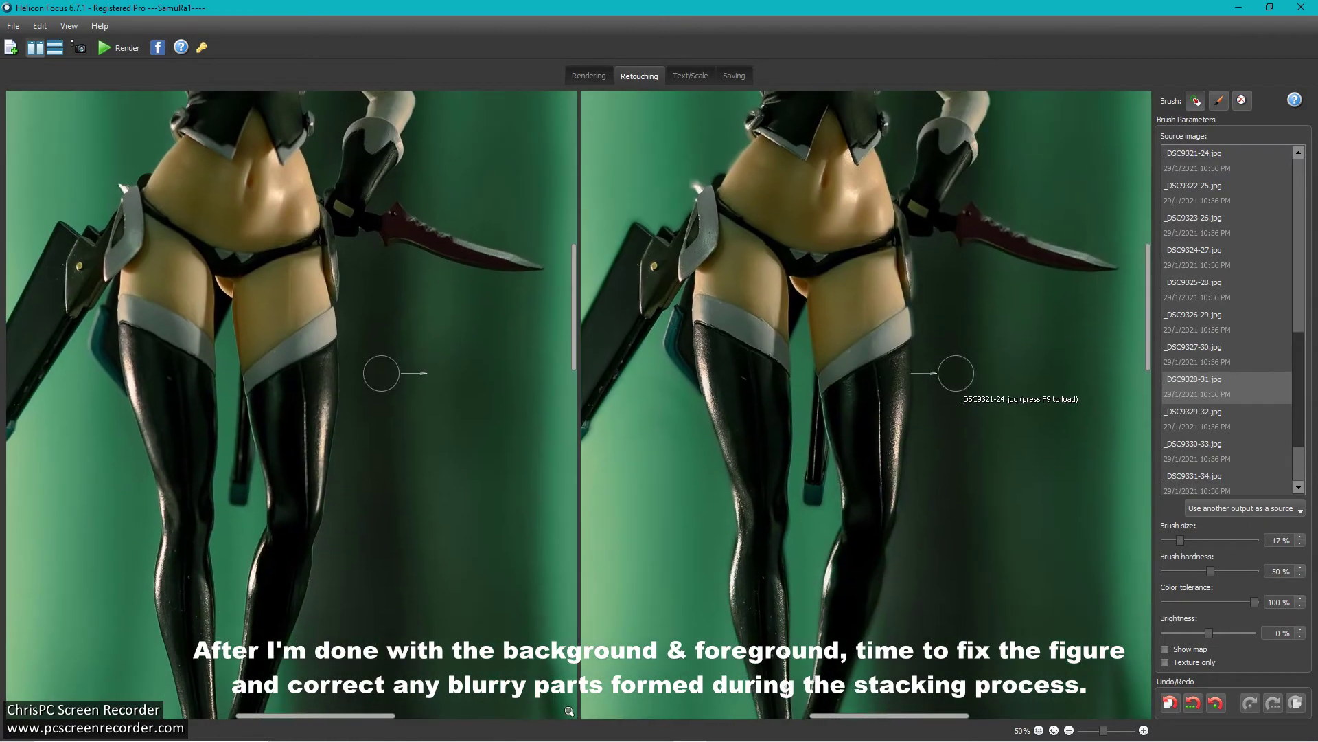
pyautogui.scroll(-3, 845, 481)
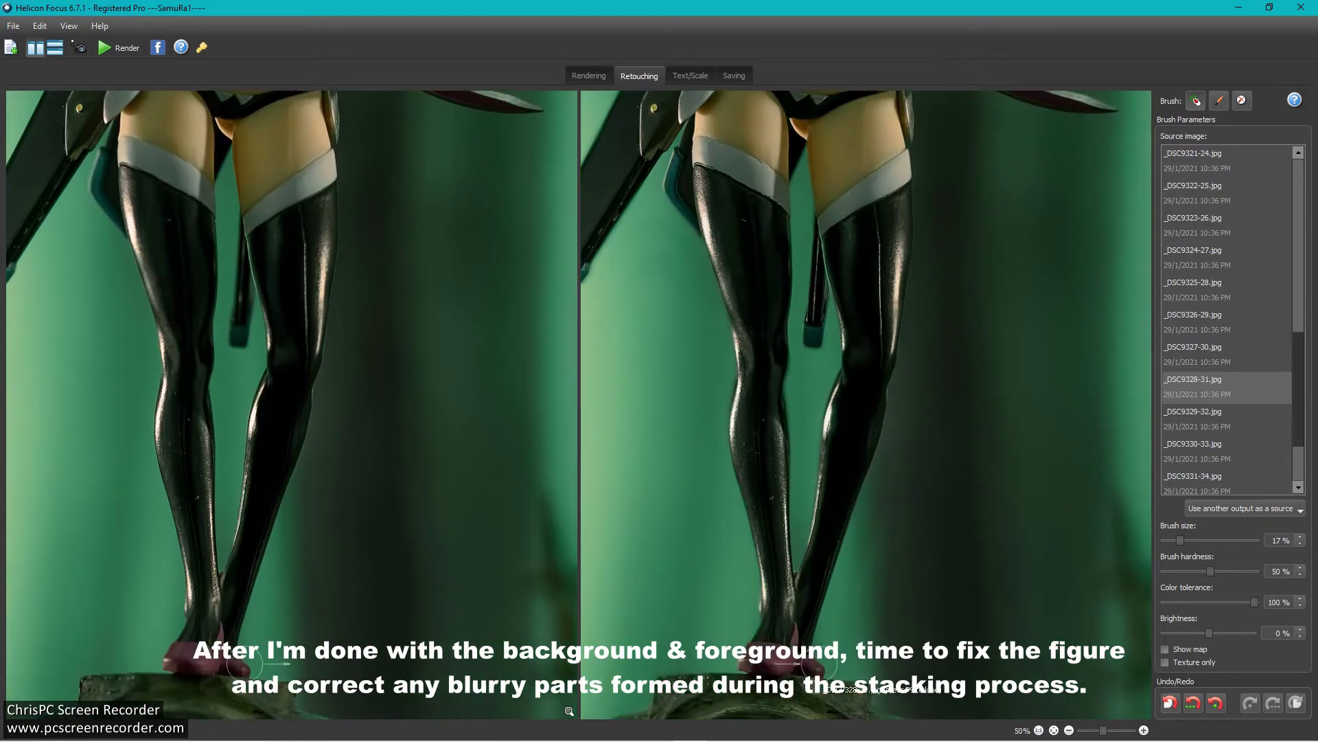
pyautogui.scroll(-2, 870, 600)
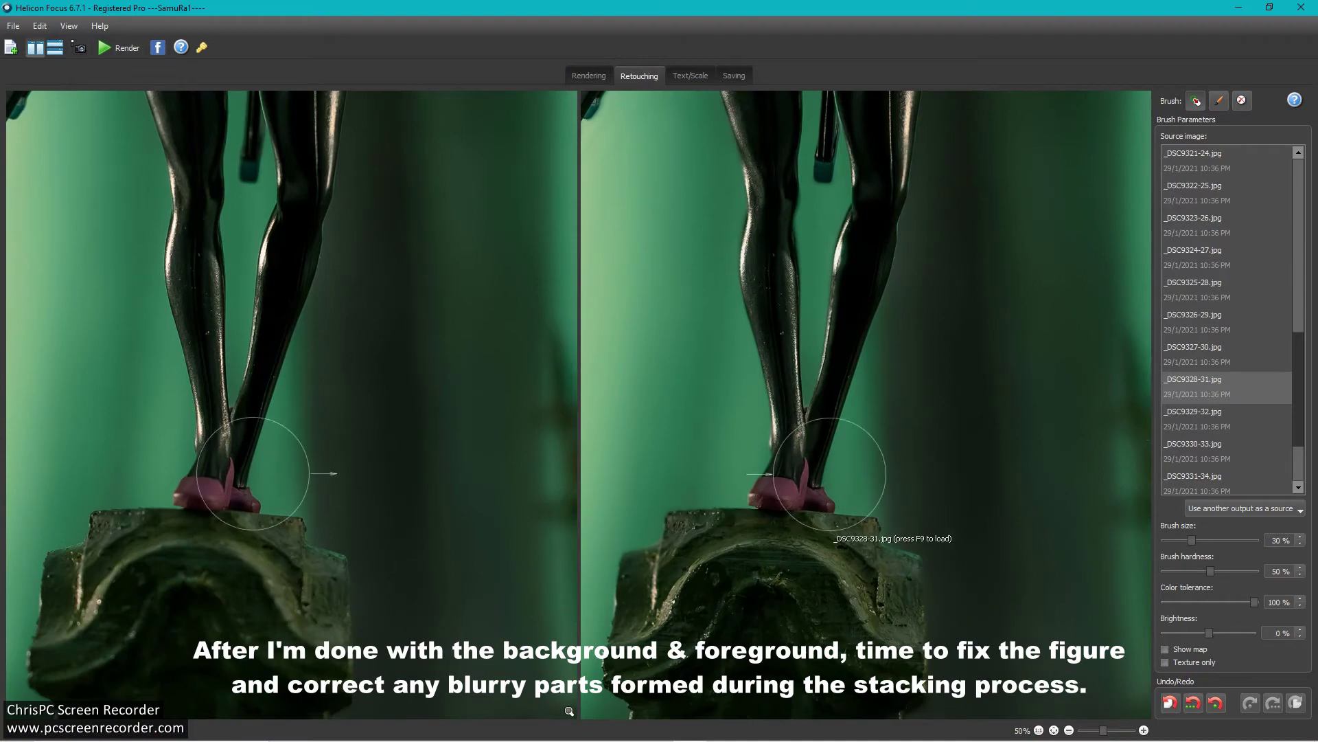
pyautogui.scroll(5, 845, 473)
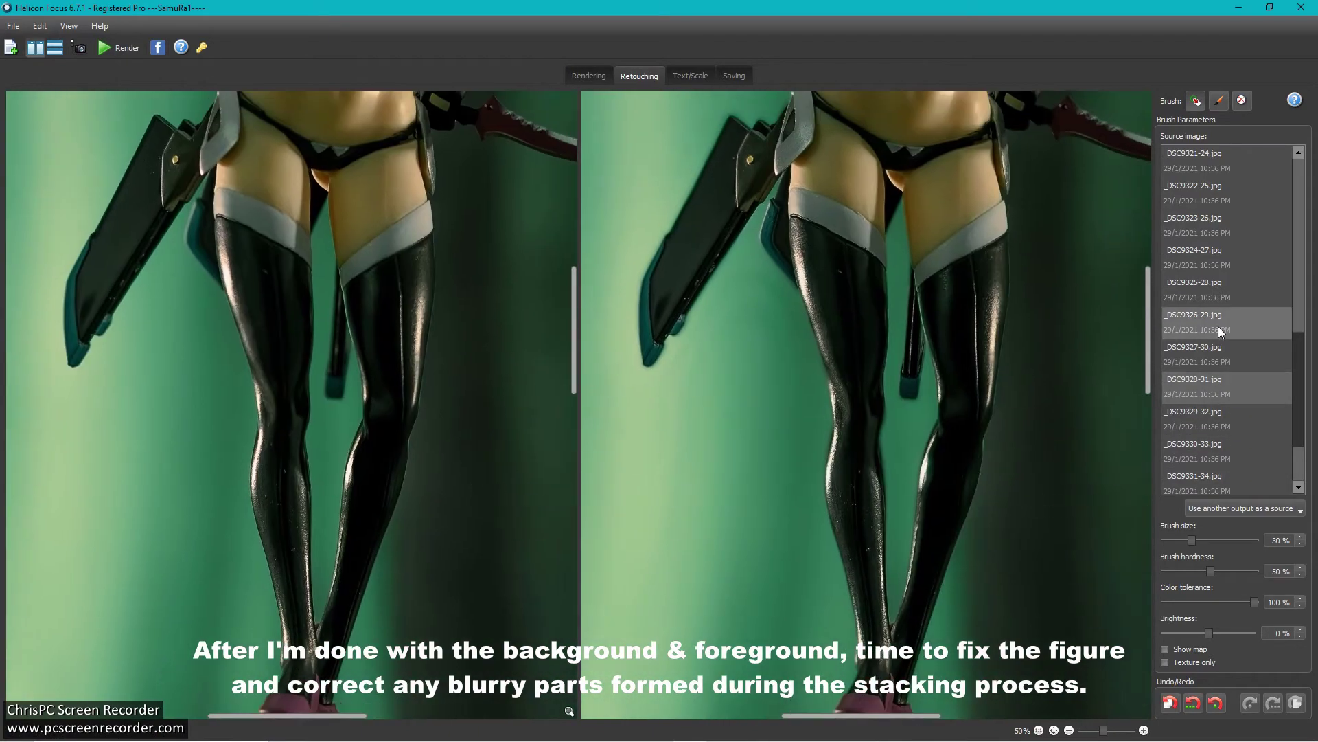
pyautogui.moveTo(1193, 540); pyautogui.dragTo(1191, 542)
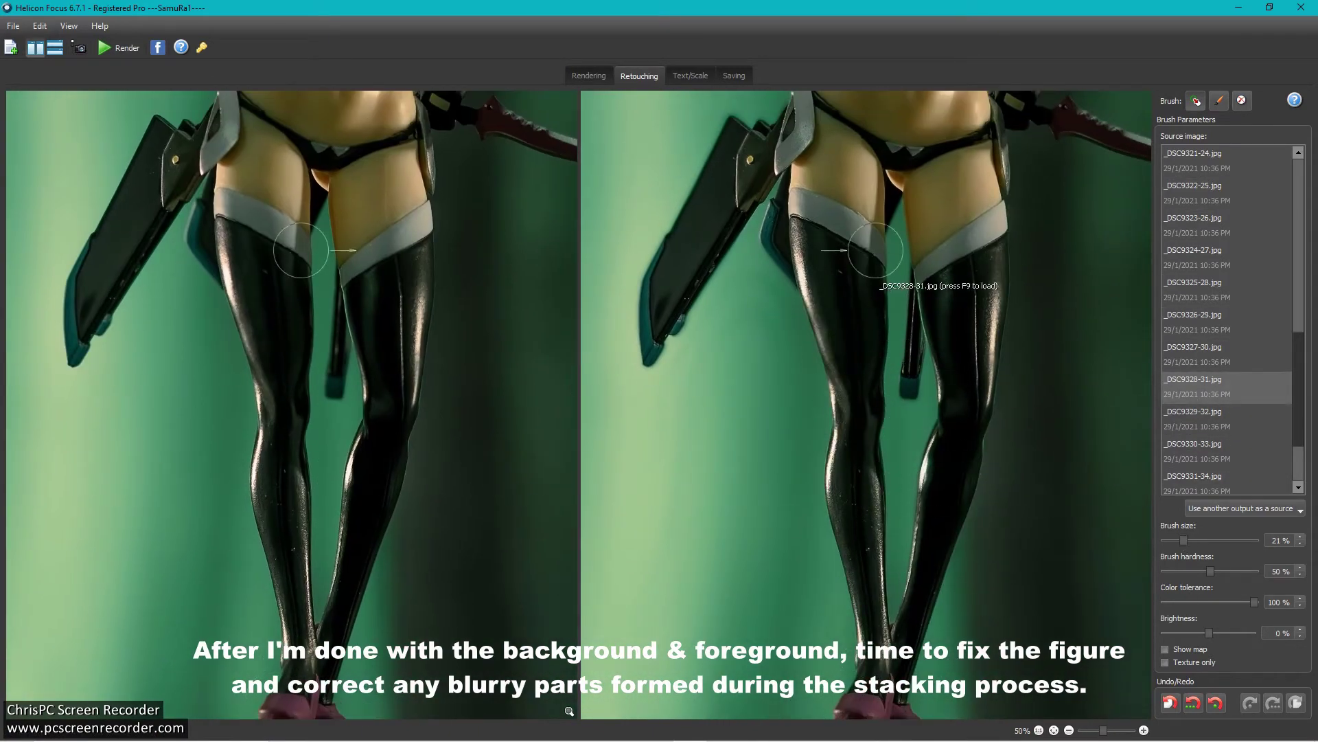
# Clean the edges of the stockings and the hanging sheath between the legs from _DSC9331-34.jpg, reducing the brush size to 10%.
pyautogui.scroll(2, 876, 250)
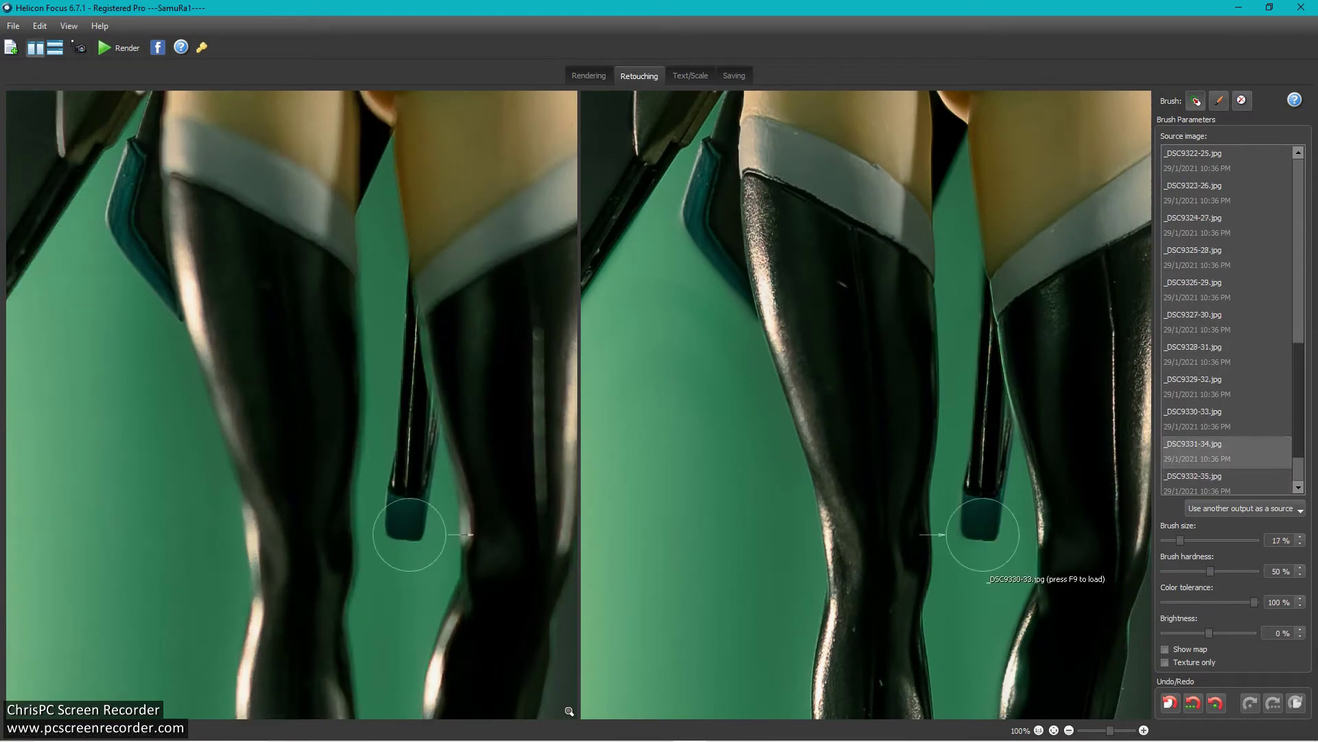
pyautogui.moveTo(1181, 540); pyautogui.dragTo(1174, 541)
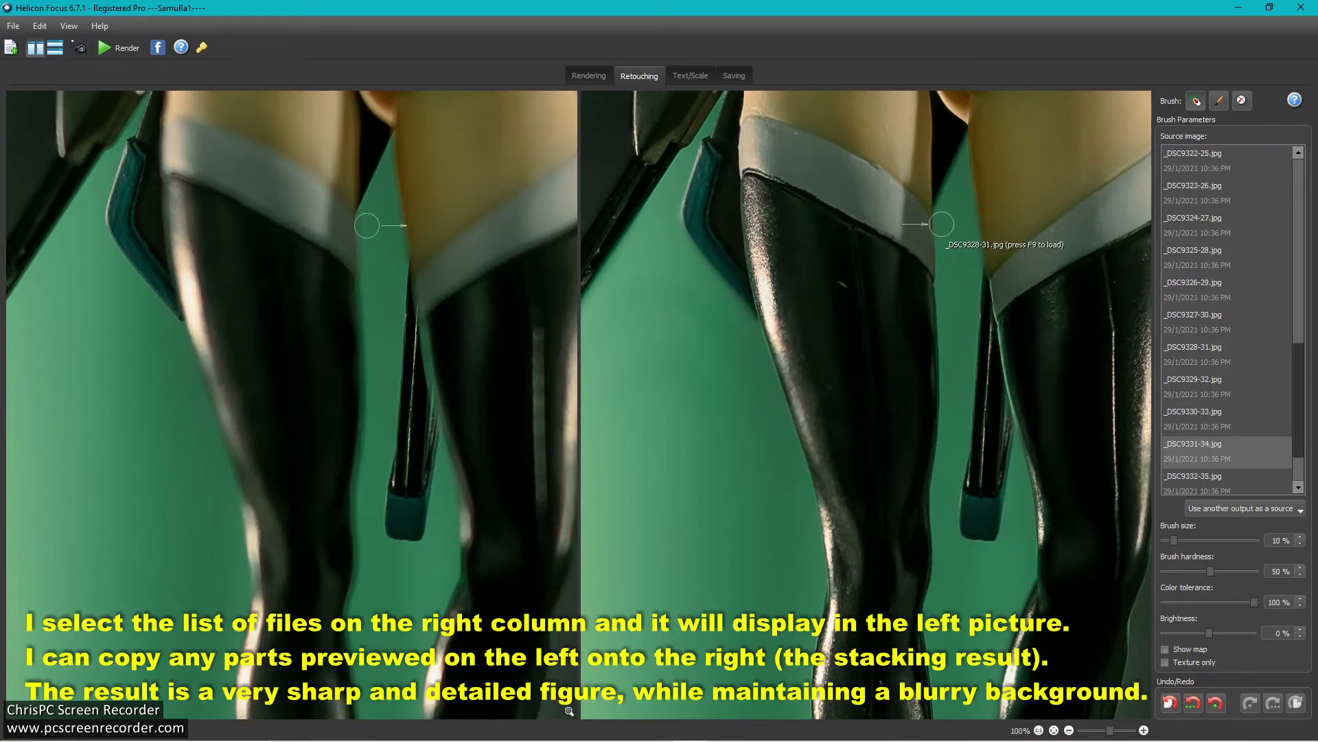
pyautogui.scroll(2, 942, 224)
# Retouch the large blade beside the hip from _DSC9331-34.jpg and _DSC9330-33.jpg, raising the brush size to 18%.
pyautogui.moveTo(956, 300); pyautogui.dragTo(1274, 343)
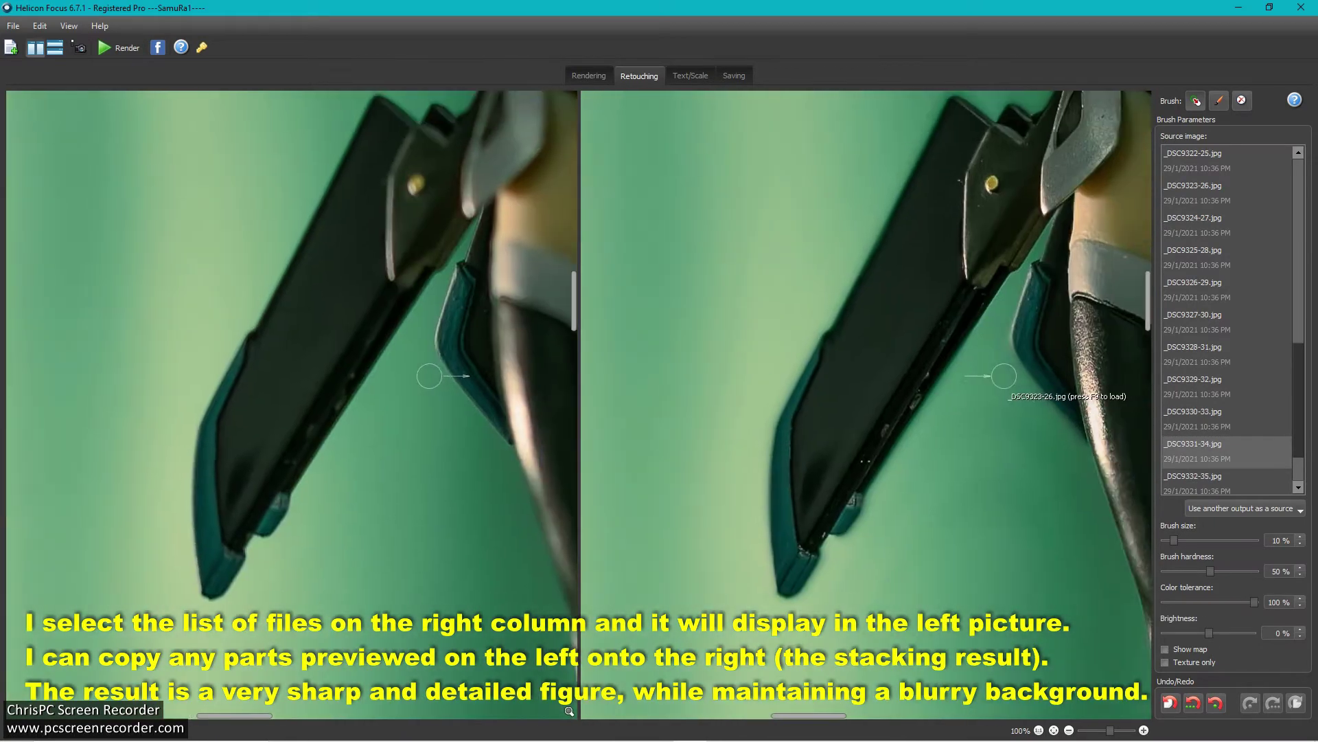
pyautogui.moveTo(1109, 443); pyautogui.dragTo(1089, 460)
pyautogui.press('Up')
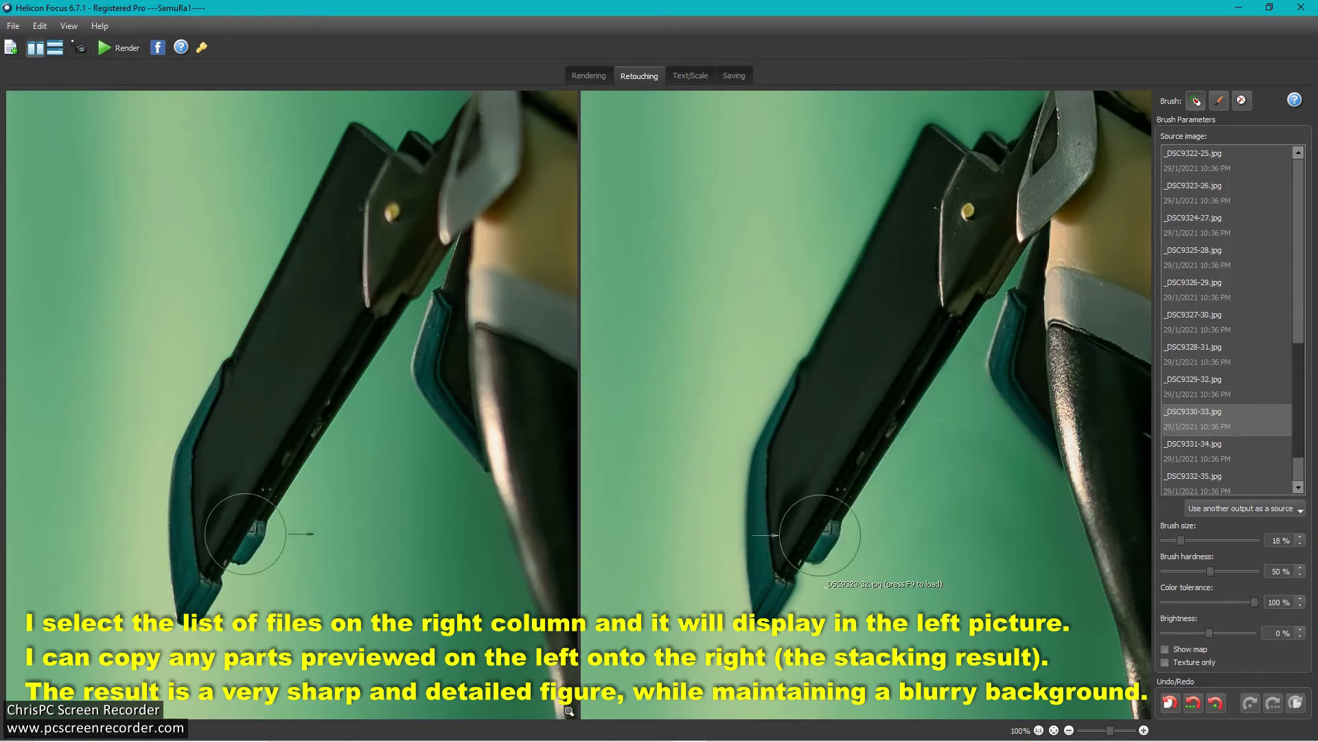
pyautogui.scroll(1, 947, 200)
pyautogui.click(1233, 459)
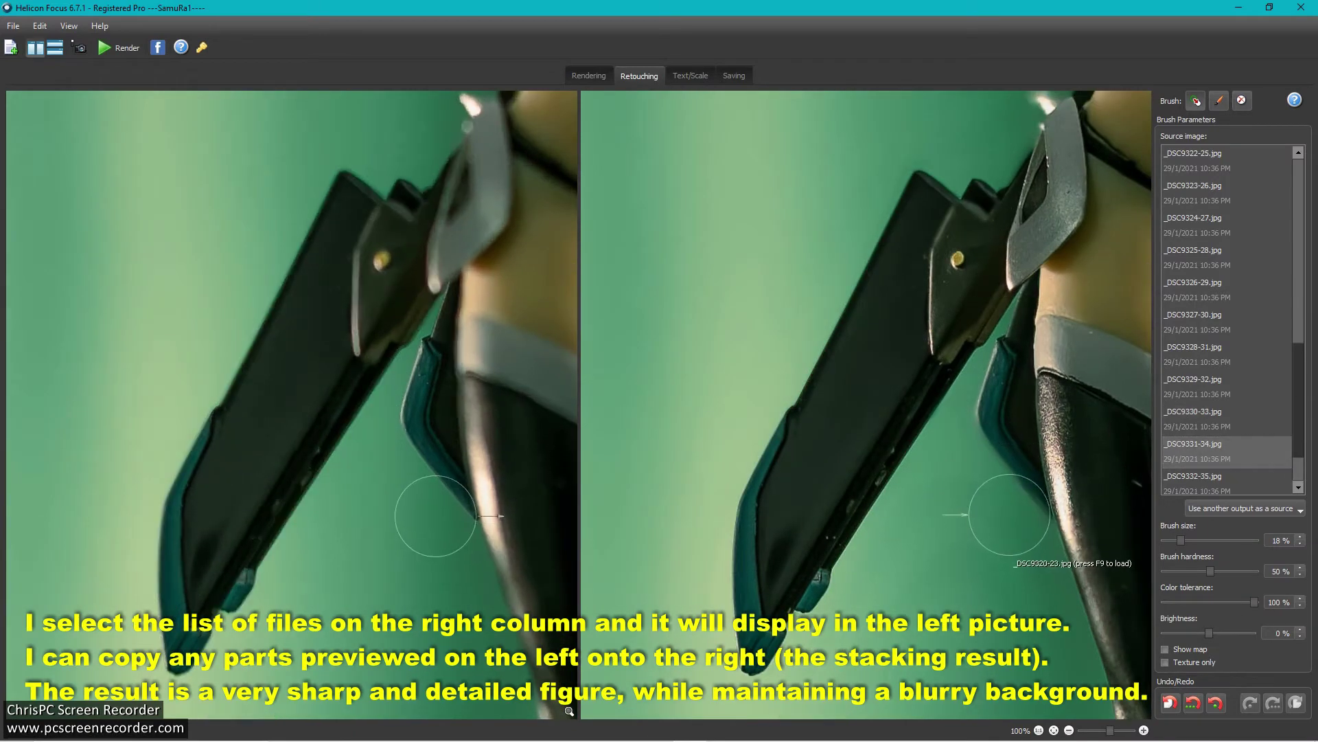
# Compare source frames for the grey hip plate and retouch its pointed tip from _DSC9328-31.jpg with a 9% brush.
pyautogui.moveTo(1084, 191); pyautogui.dragTo(1009, 397)
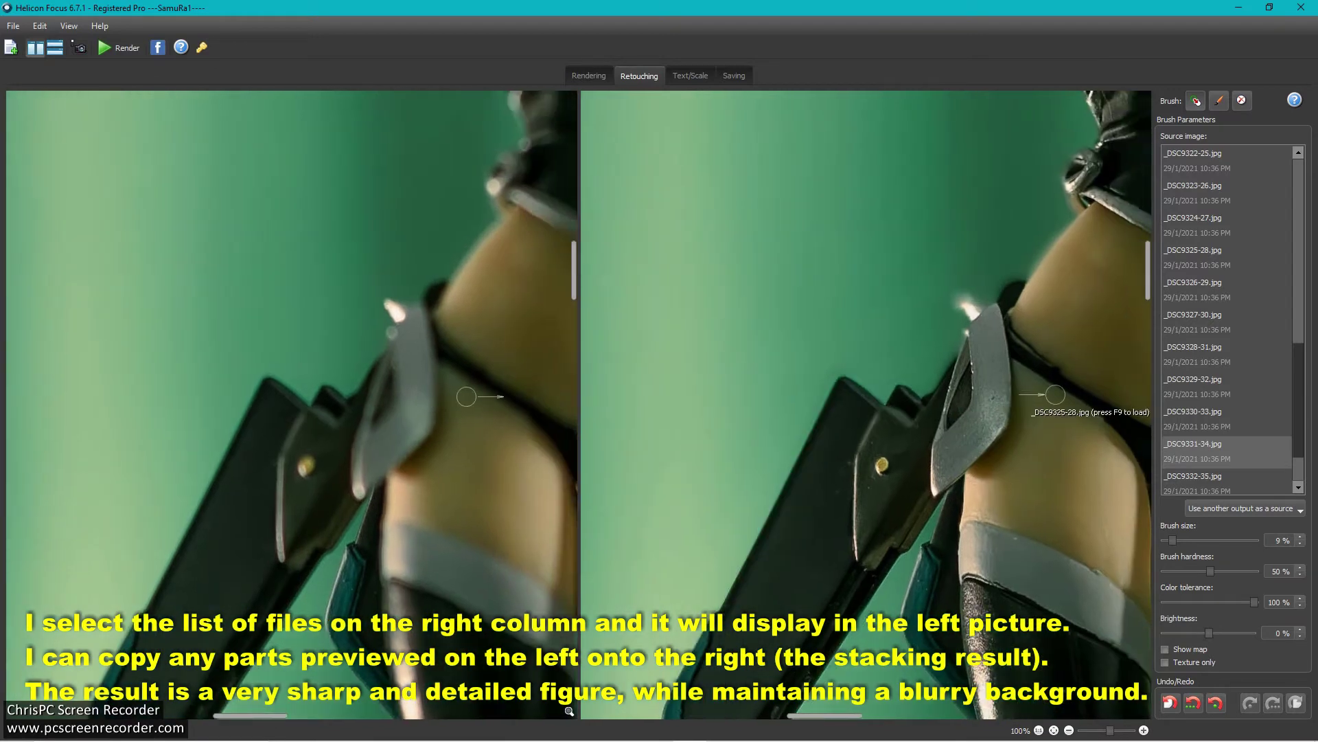
pyautogui.click(1204, 479)
pyautogui.scroll(-1, 1204, 462)
pyautogui.click(1210, 234)
pyautogui.click(1226, 172)
pyautogui.click(1222, 234)
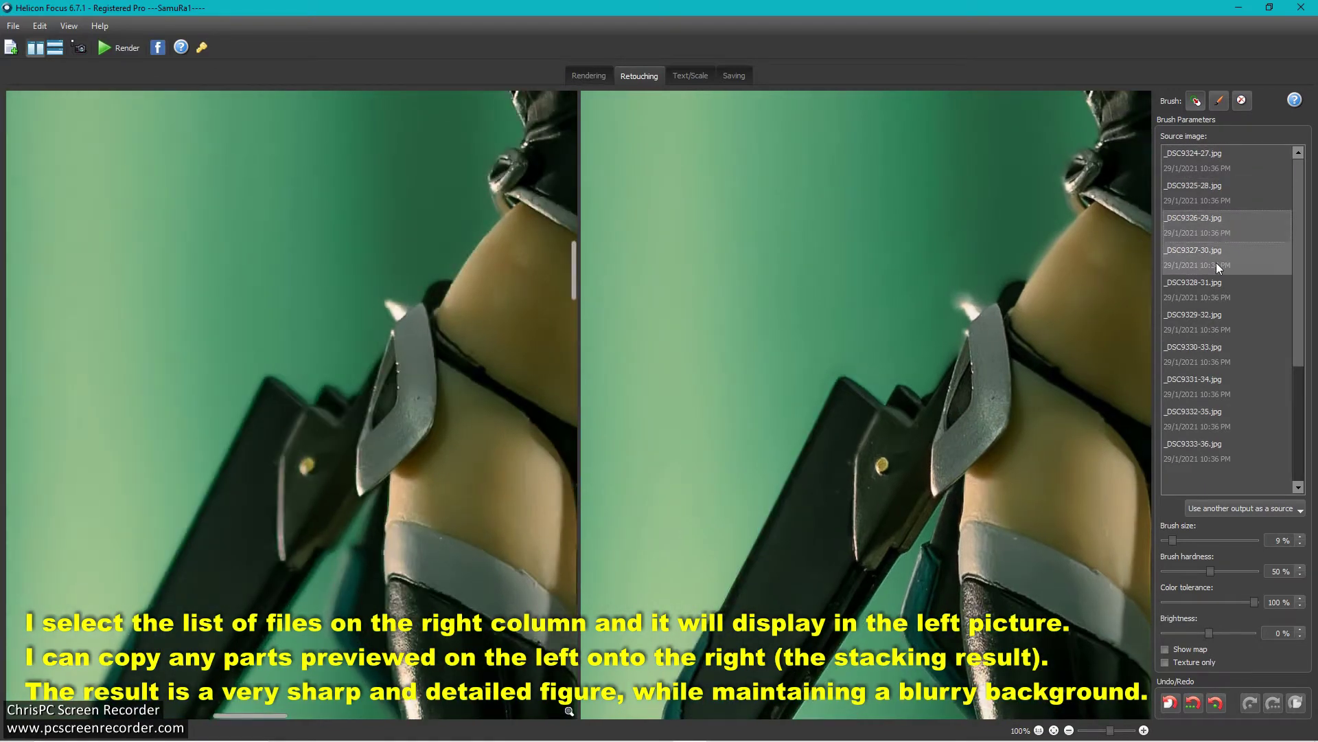
pyautogui.click(1217, 291)
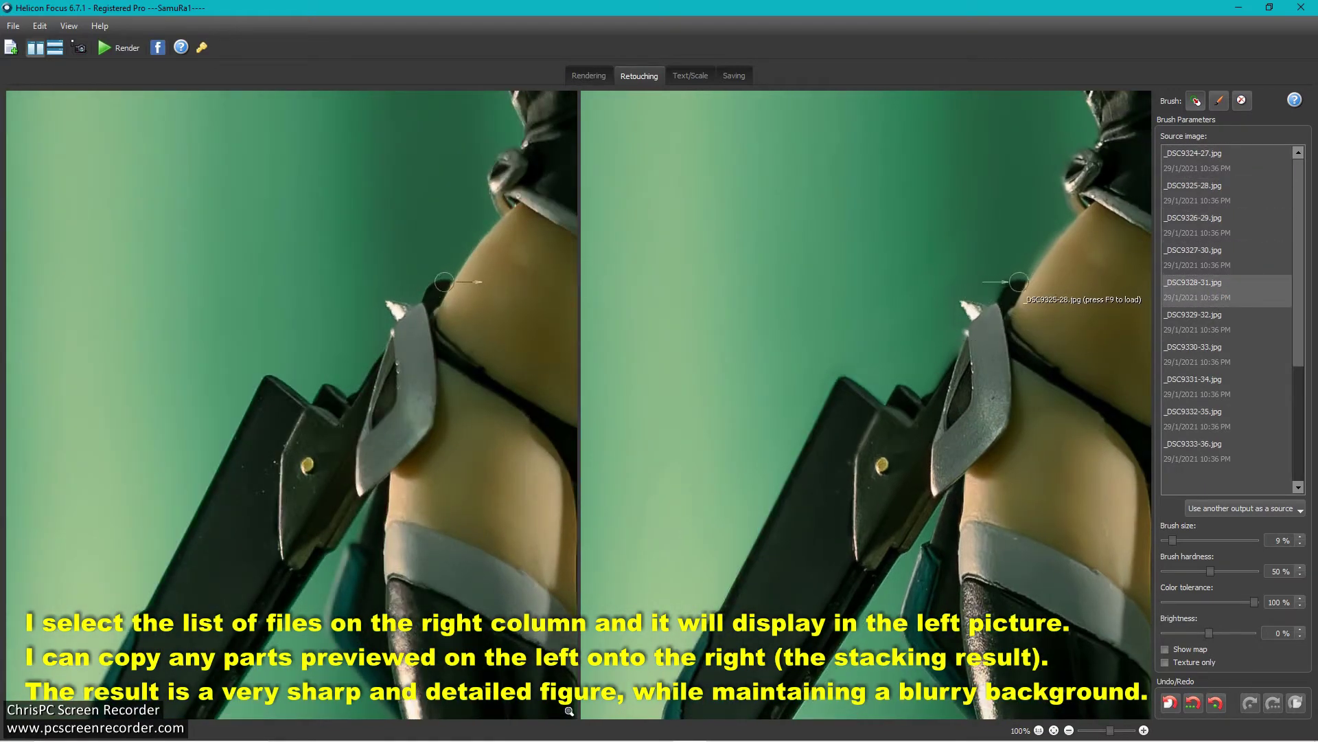
# Clean the halo along the figure's waist edge from _DSC9329-32.jpg and select _DSC9327-30.jpg, with the brush size at 15%.
pyautogui.click(1198, 254)
pyautogui.moveTo(1173, 540); pyautogui.dragTo(1178, 542)
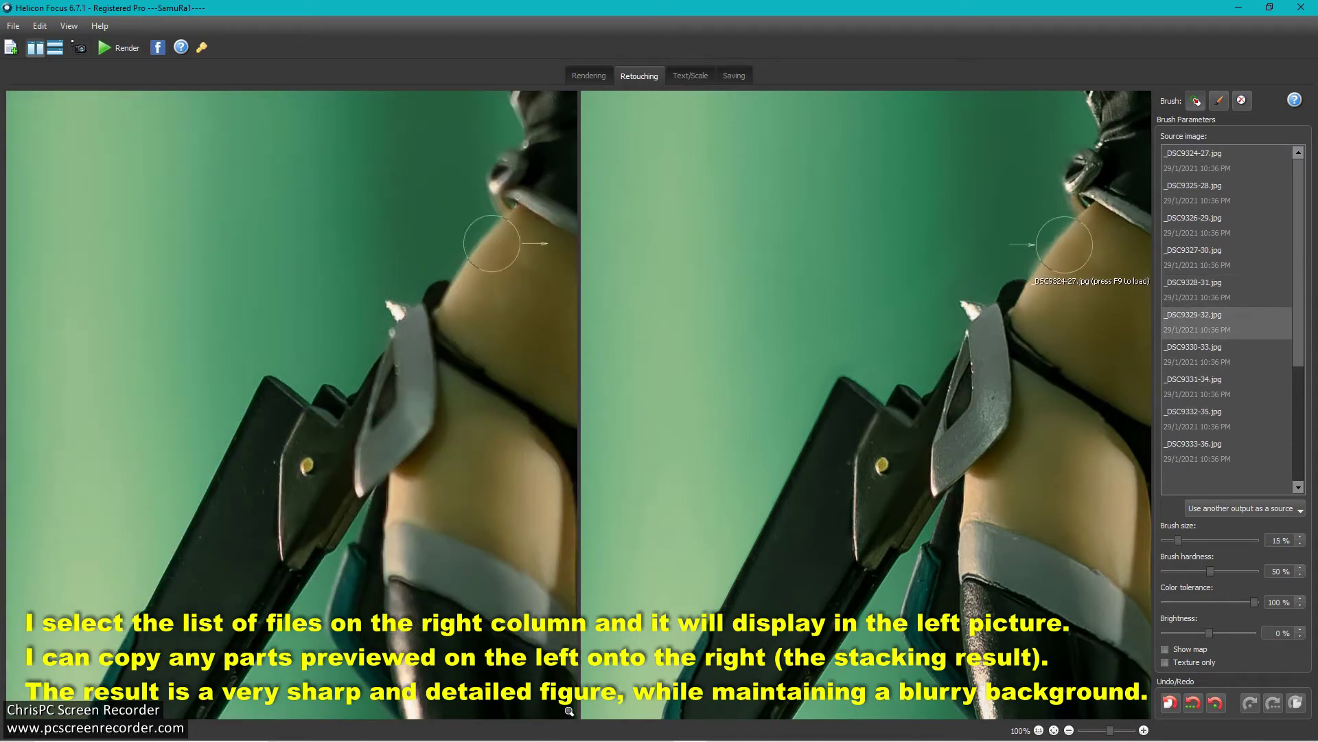
pyautogui.moveTo(1065, 243); pyautogui.dragTo(1005, 313)
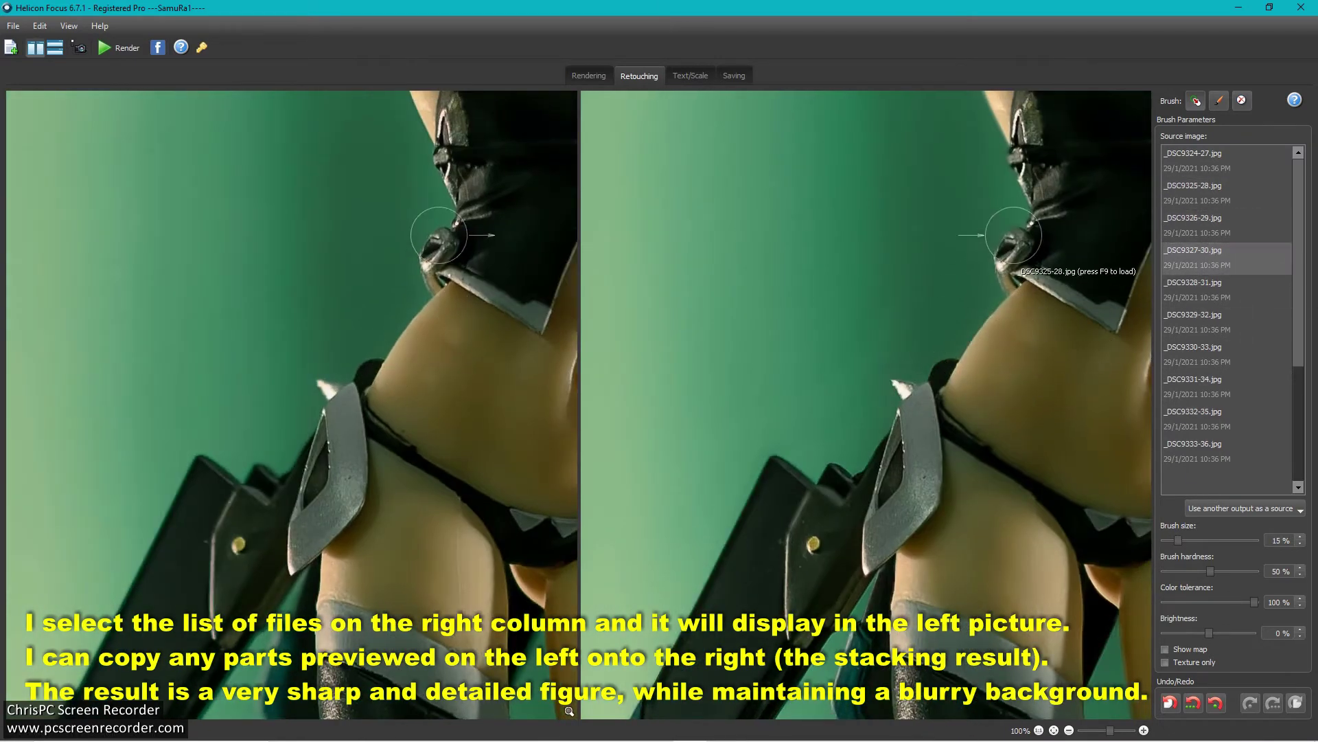
# Clean the edge from the vest's side clip towards the hip using _DSC9327-30.jpg, and select _DSC9324-27.jpg for the raised arm.
pyautogui.moveTo(1012, 239); pyautogui.dragTo(927, 376)
pyautogui.moveTo(922, 523); pyautogui.dragTo(921, 697)
pyautogui.click(1218, 166)
pyautogui.scroll(1, 930, 489)
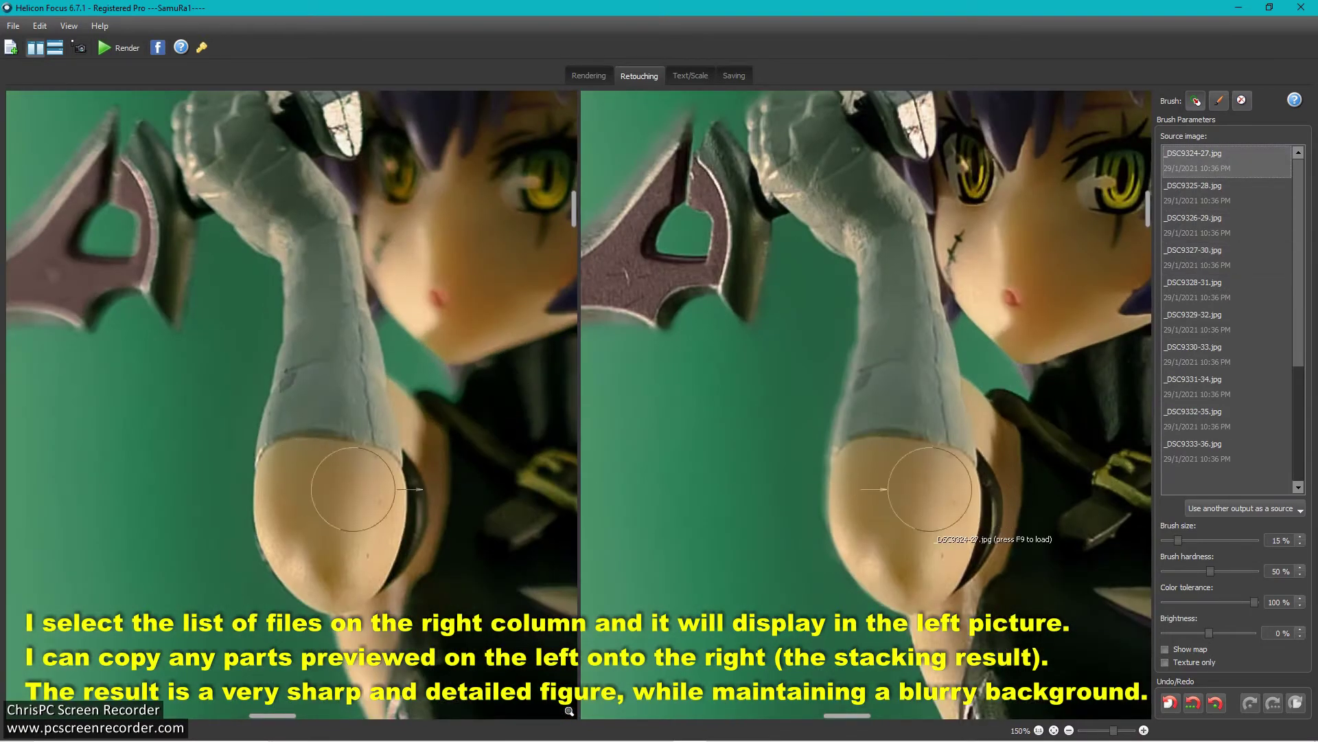
pyautogui.scroll(1, 1198, 255)
# Compare source frames for the raised arm and retouch the elbow and sleeve edges from _DSC9324-27.jpg with a 10% brush.
pyautogui.click(1222, 230)
pyautogui.click(1208, 324)
pyautogui.moveTo(1178, 540); pyautogui.dragTo(1173, 541)
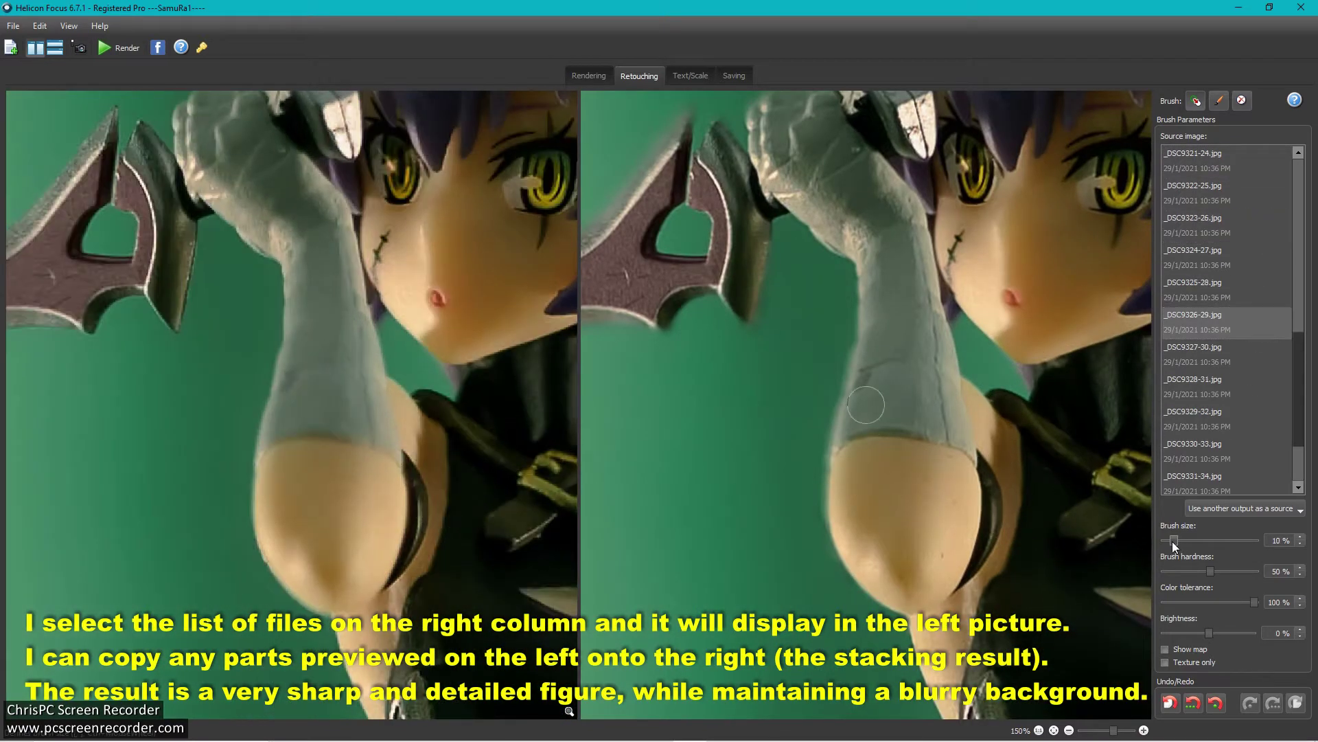
pyautogui.press('Up')
pyautogui.press('Up')
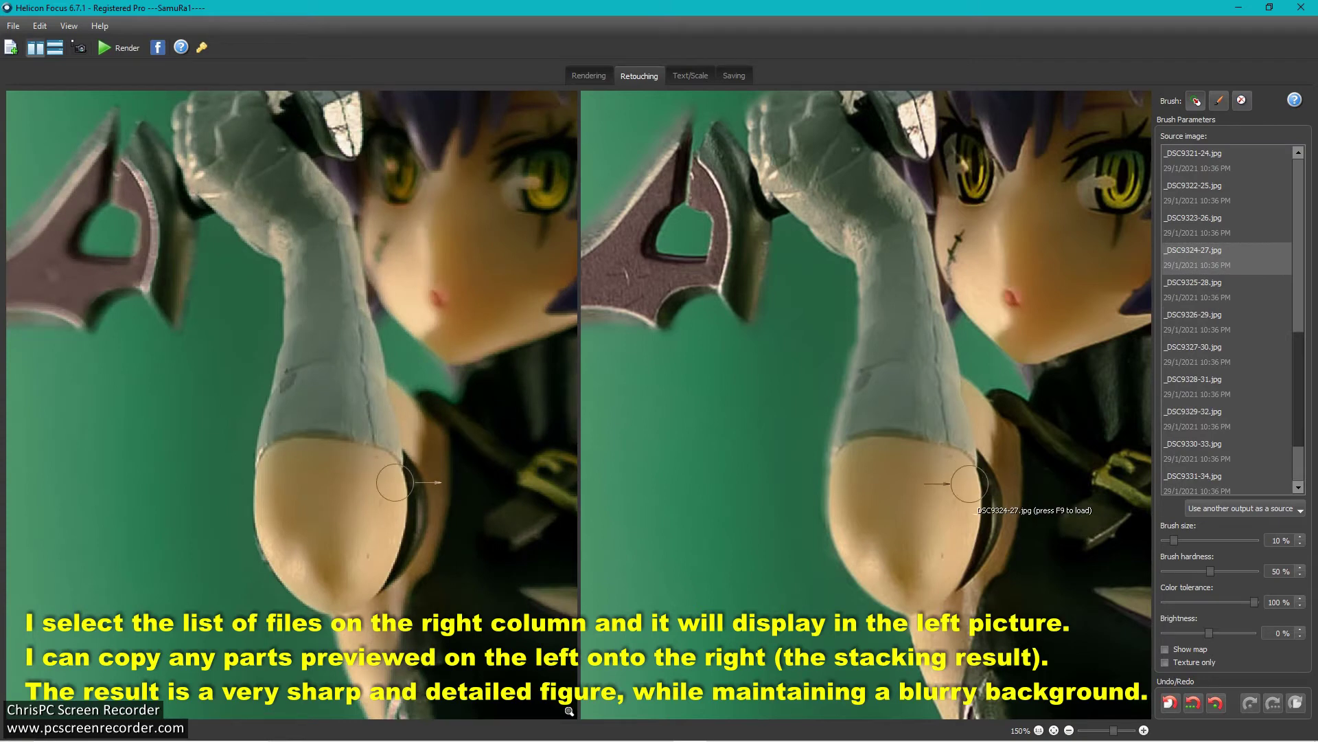
pyautogui.click(1209, 285)
pyautogui.click(1209, 263)
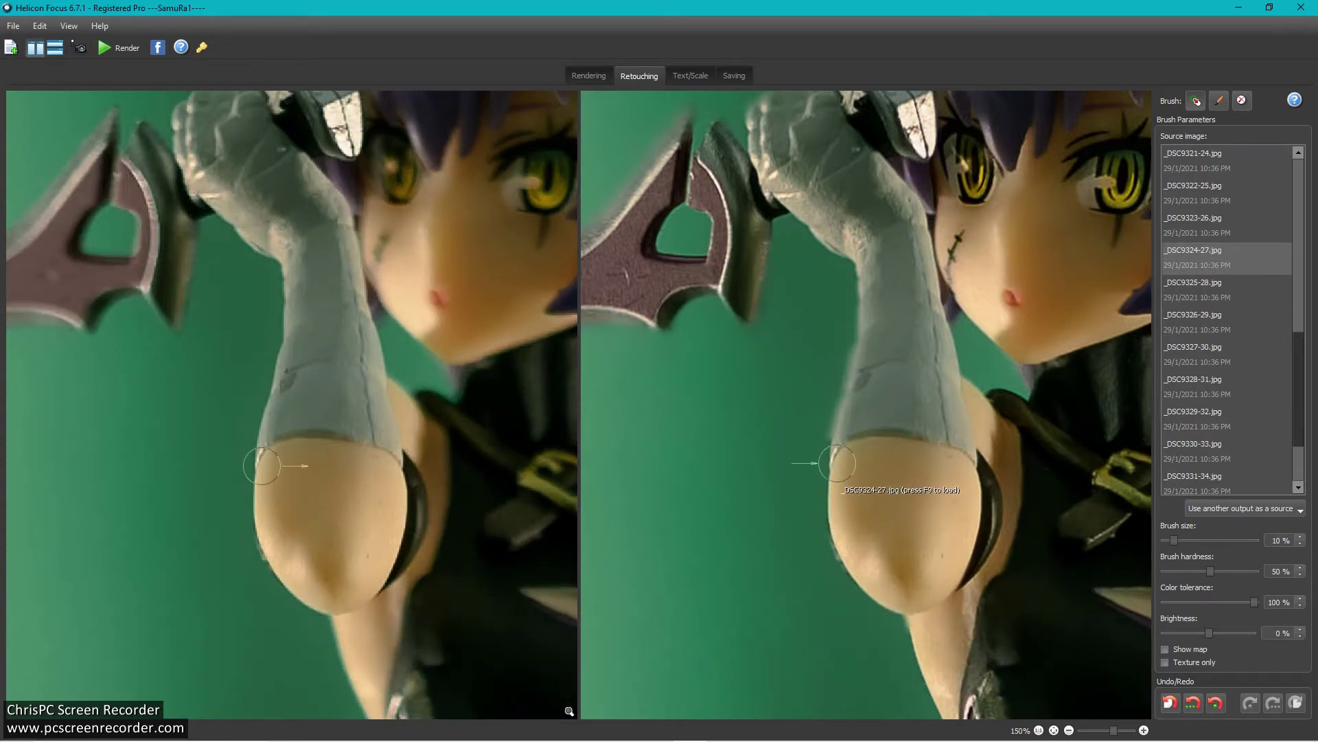
# Retouch the edges of the raised forearm and gloved hand from _DSC9325-28.jpg.
pyautogui.scroll(3, 962, 426)
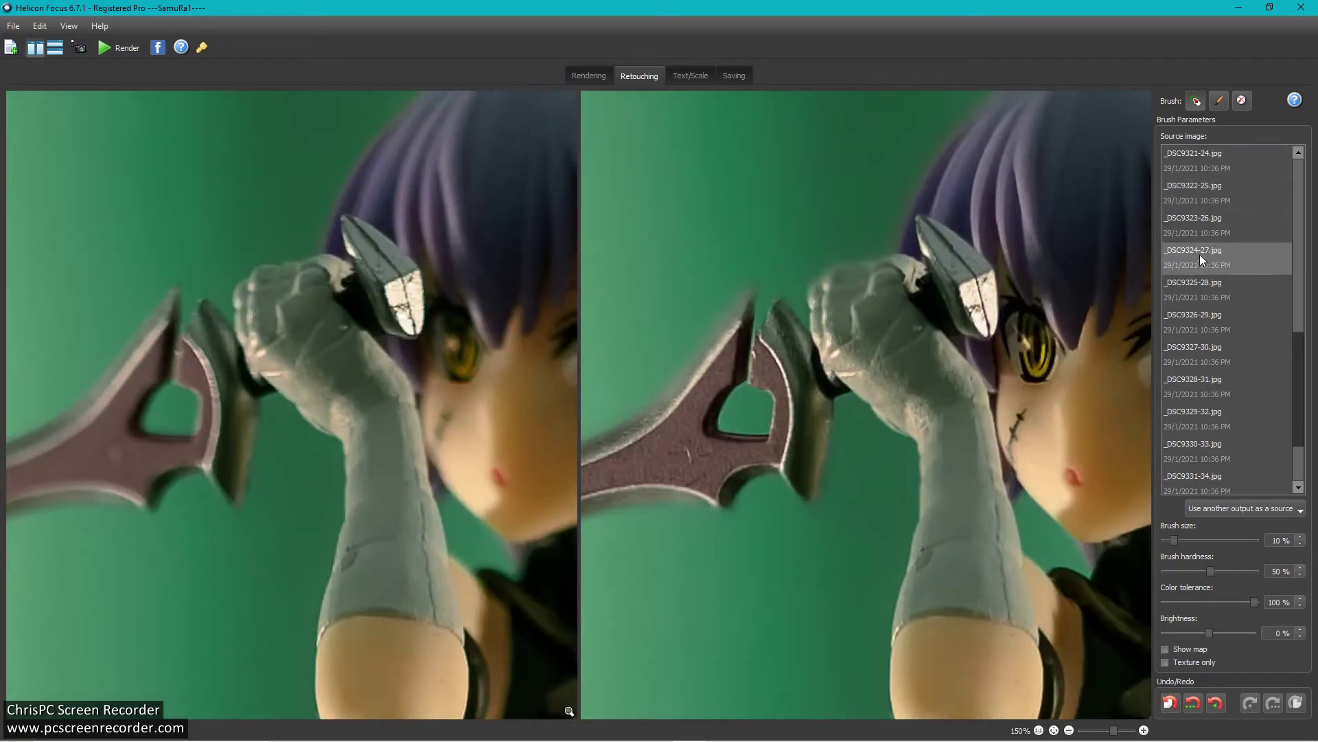
pyautogui.press('Down')
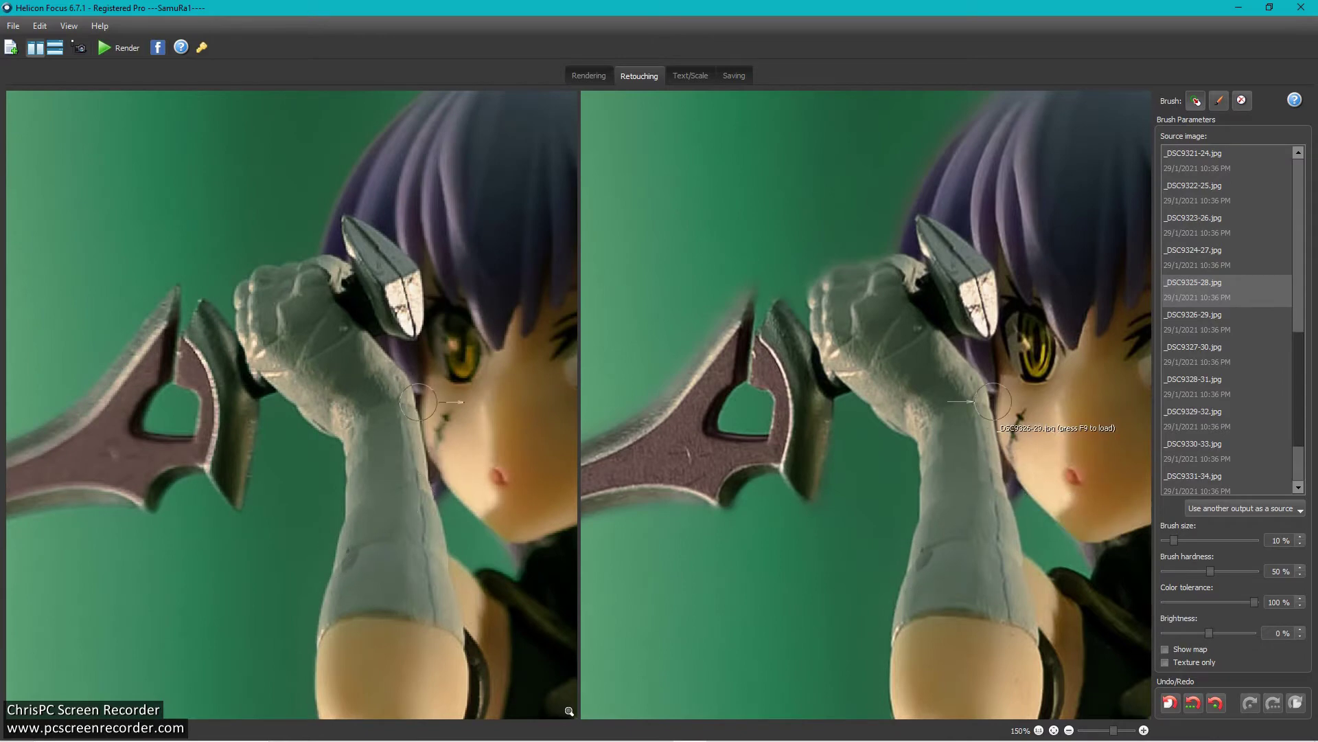
pyautogui.scroll(1, 896, 326)
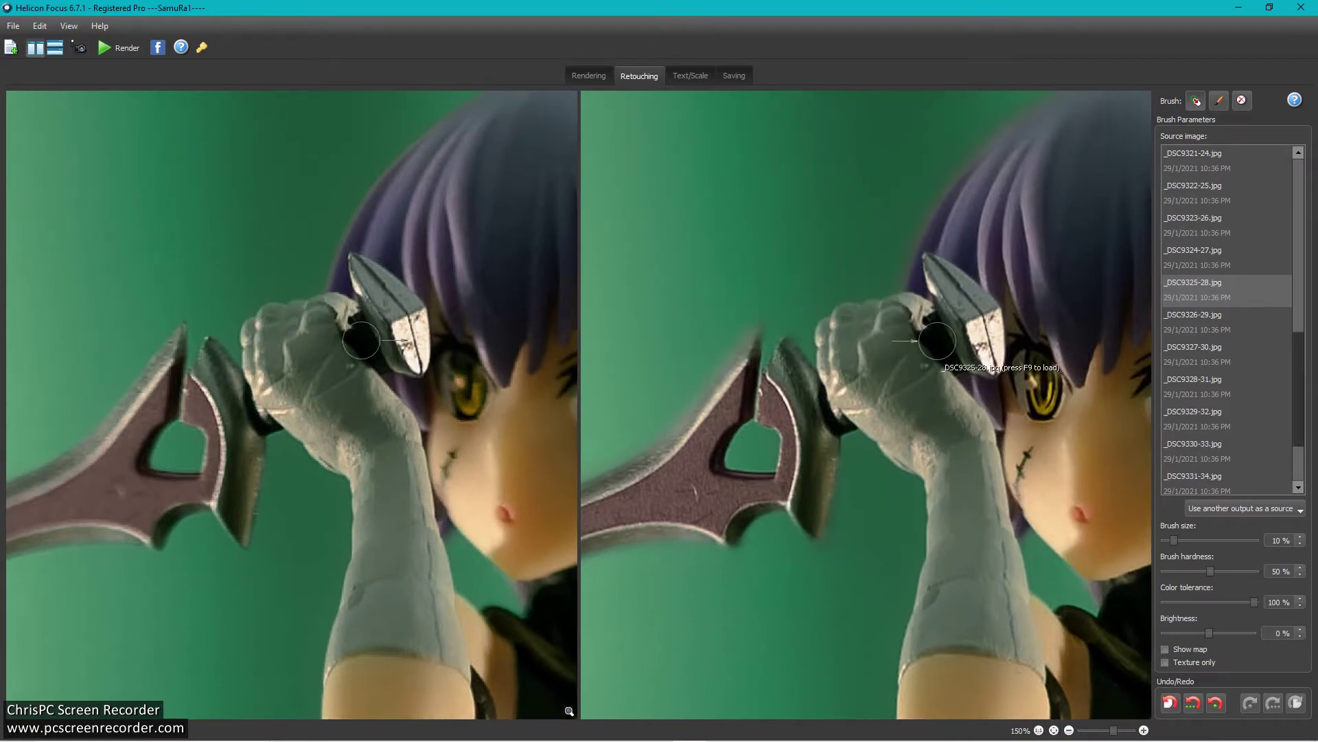
# Compare source frames for the gap between the face and the raised arm, and retouch it from _DSC9327-30.jpg with a 6% brush.
pyautogui.click(1234, 363)
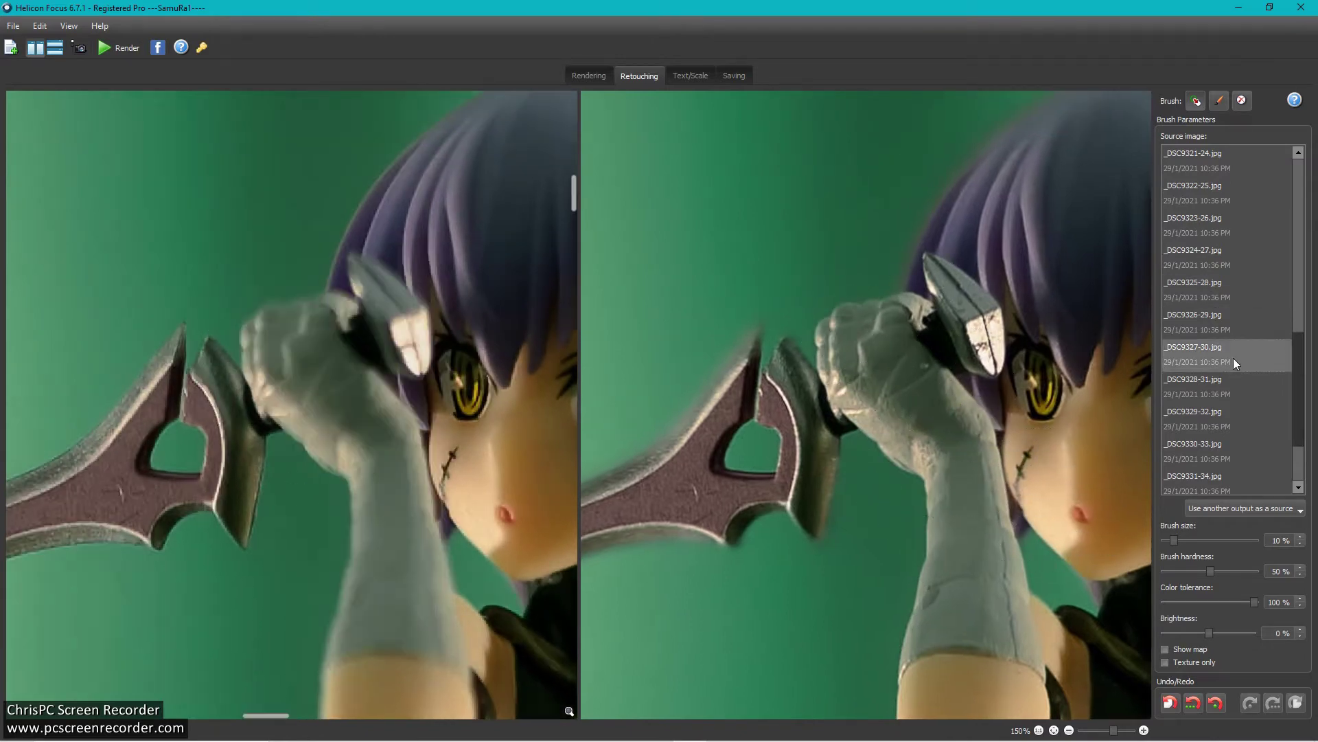
pyautogui.scroll(-1, 1228, 459)
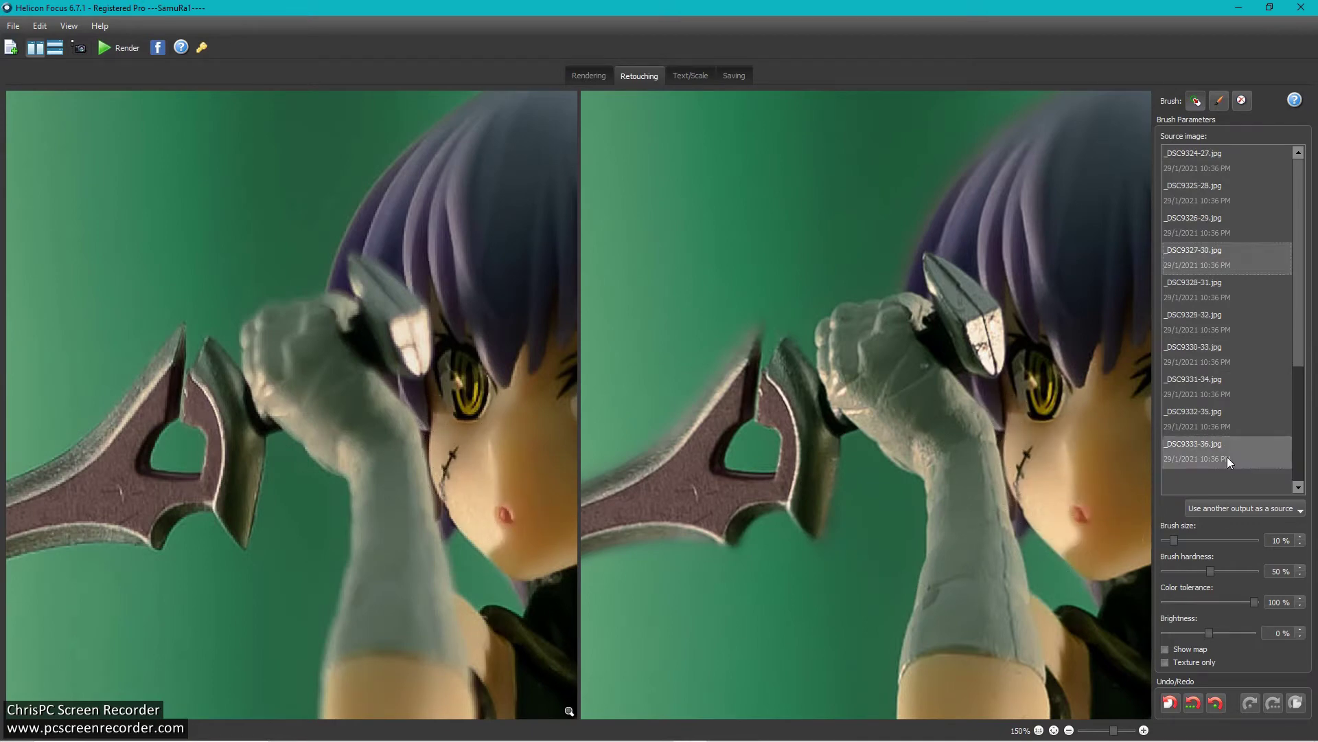
pyautogui.click(1228, 458)
pyautogui.click(1203, 355)
pyautogui.click(1202, 320)
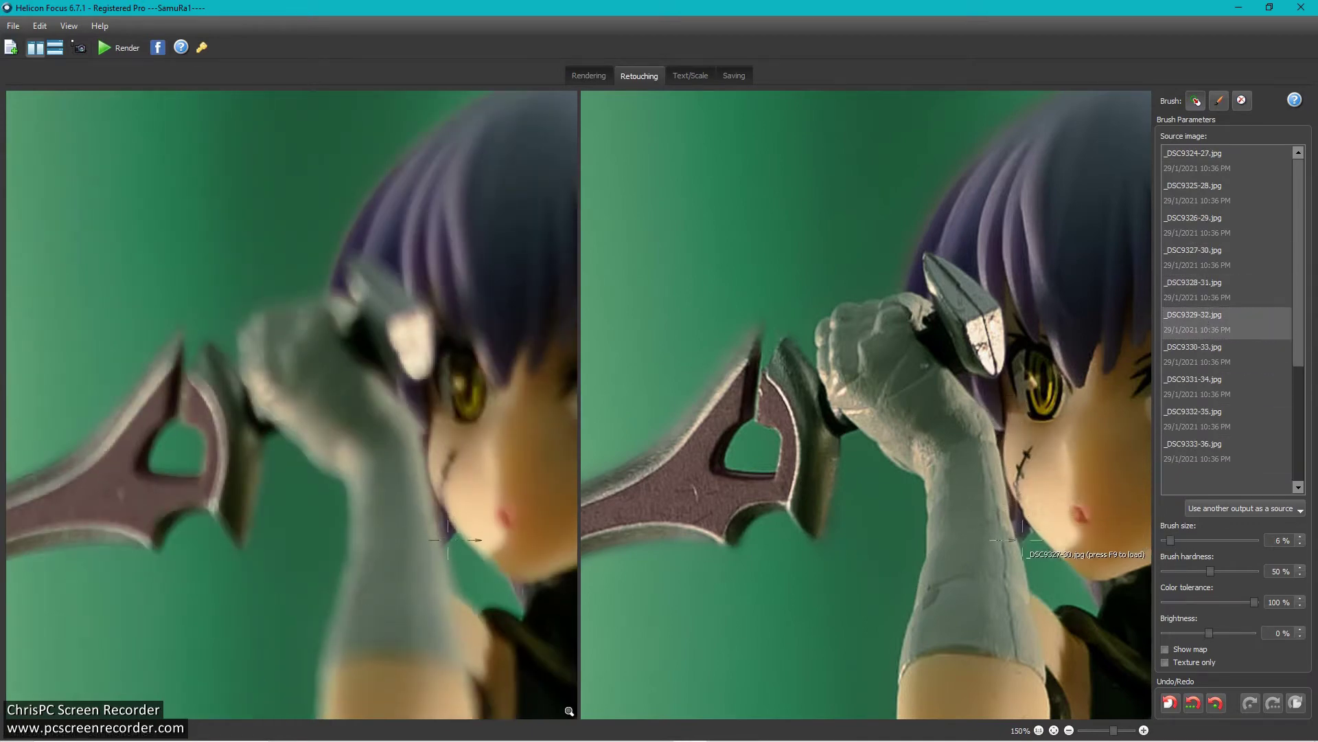
pyautogui.scroll(1, 1023, 539)
pyautogui.press('F9')
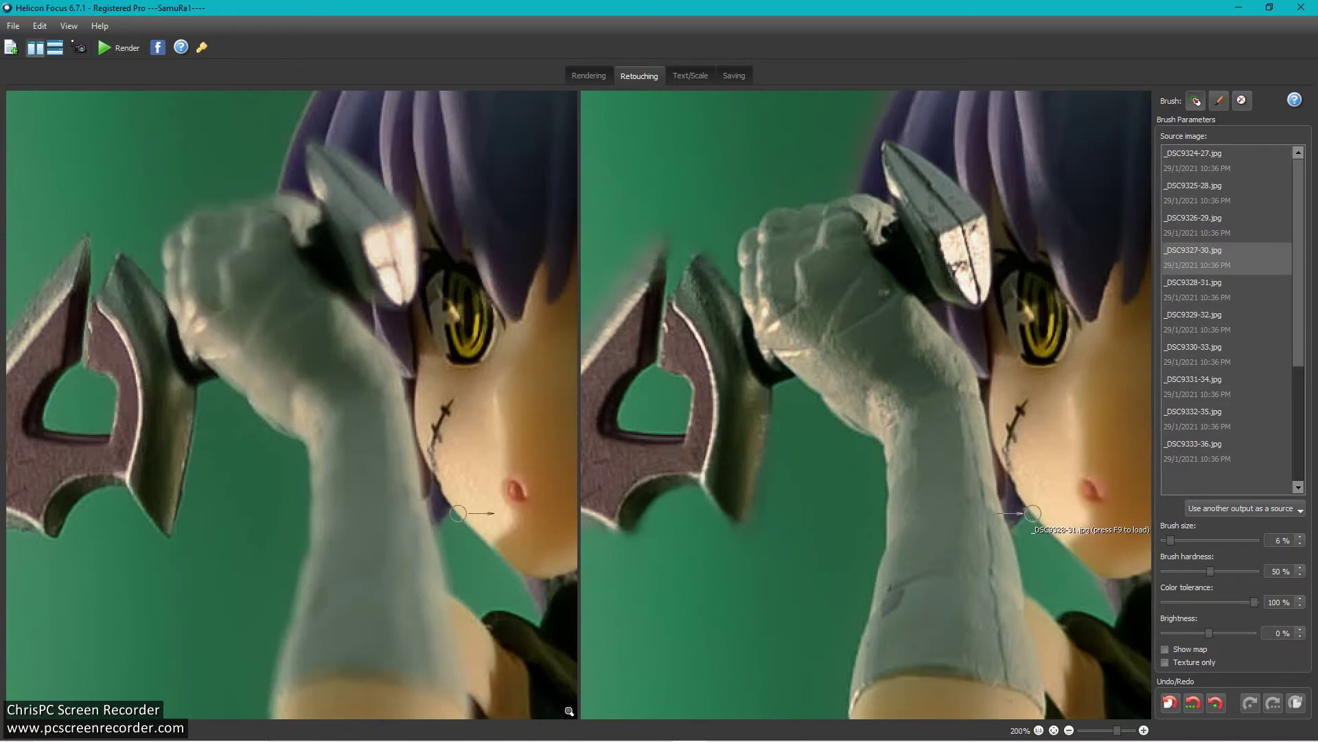
pyautogui.moveTo(1054, 555); pyautogui.dragTo(1111, 695)
# Compare source frames for the raised dagger and retouch its blade and guard from _DSC9328-31.jpg and _DSC9327-30.jpg with a 20% brush.
pyautogui.click(1206, 291)
pyautogui.click(1212, 238)
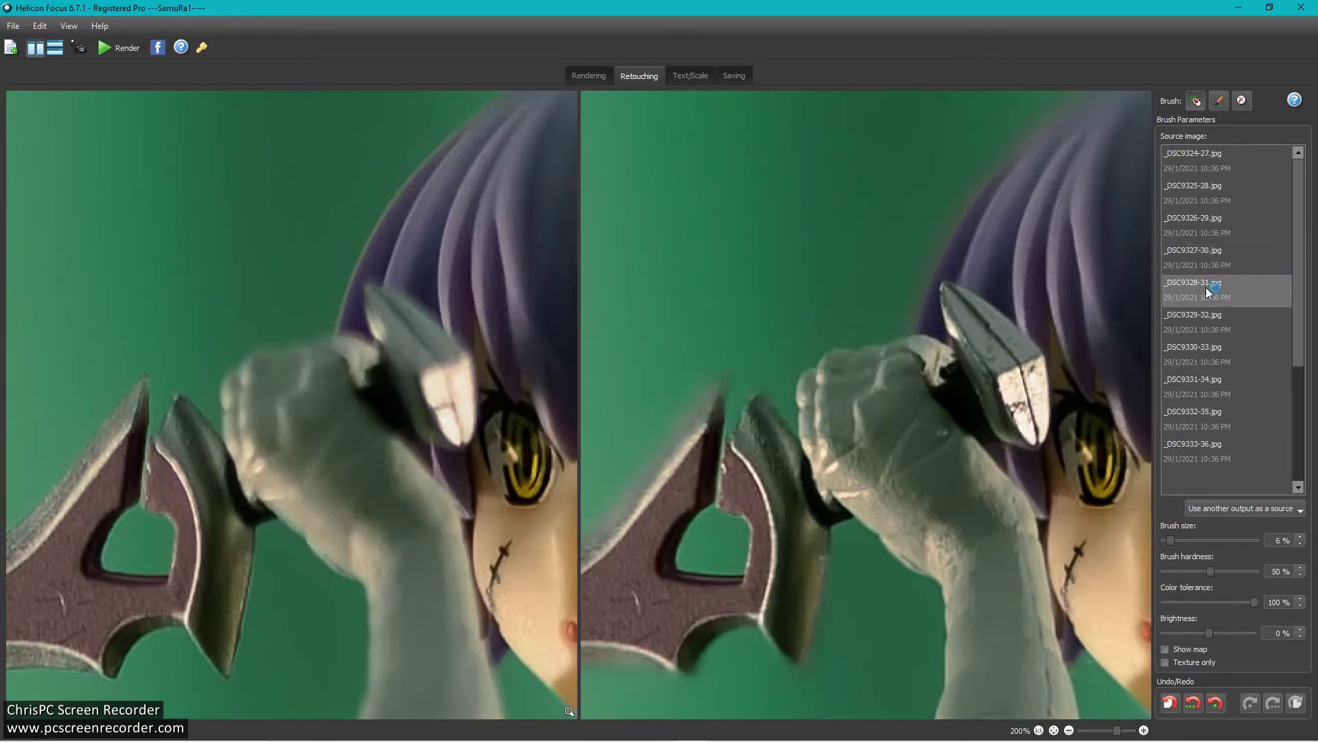
pyautogui.click(1213, 201)
pyautogui.scroll(-1, 1126, 392)
pyautogui.moveTo(978, 391); pyautogui.dragTo(1126, 272)
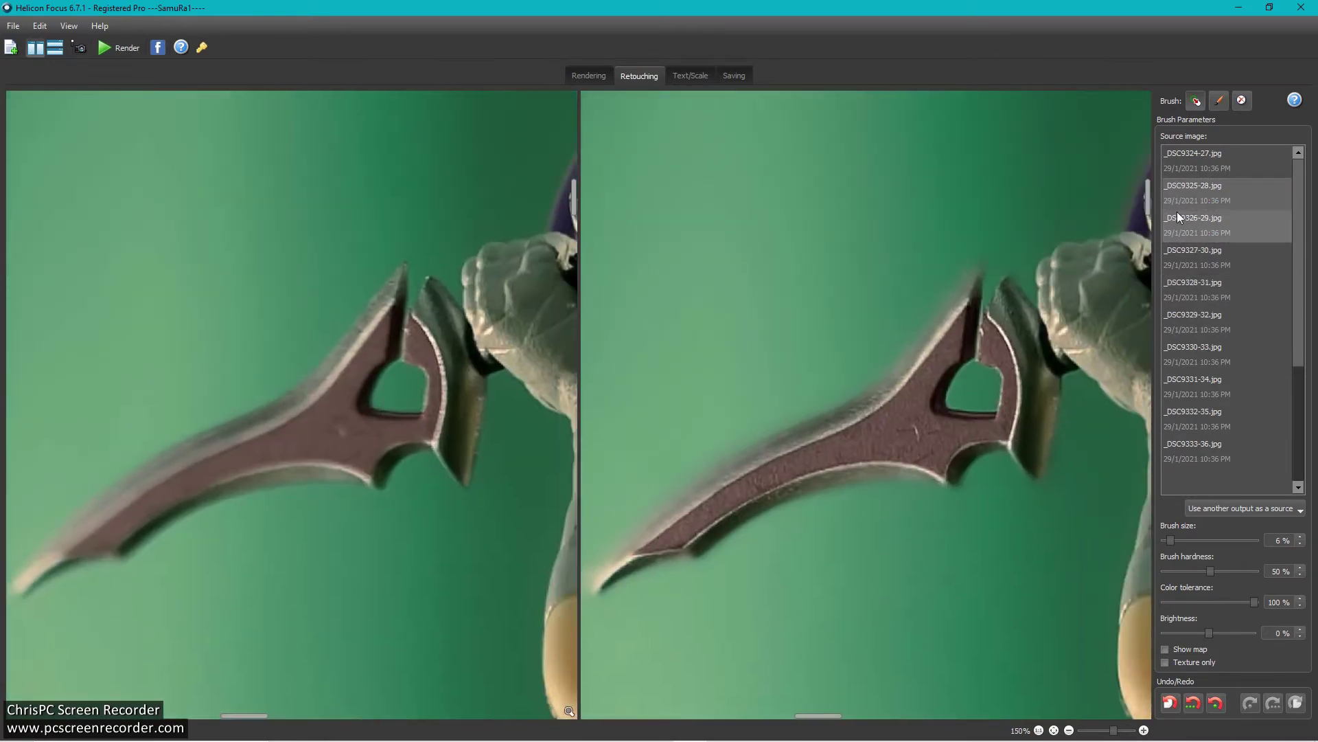
pyautogui.click(1219, 301)
pyautogui.scroll(-2, 1174, 541)
pyautogui.moveTo(1167, 541); pyautogui.dragTo(1183, 541)
pyautogui.moveTo(724, 498); pyautogui.dragTo(683, 484)
pyautogui.click(1181, 265)
pyautogui.moveTo(939, 347)
pyautogui.mouseDown()
pyautogui.moveTo(860, 394)
pyautogui.moveTo(891, 460)
pyautogui.moveTo(1009, 453)
pyautogui.moveTo(968, 295)
pyautogui.mouseUp()
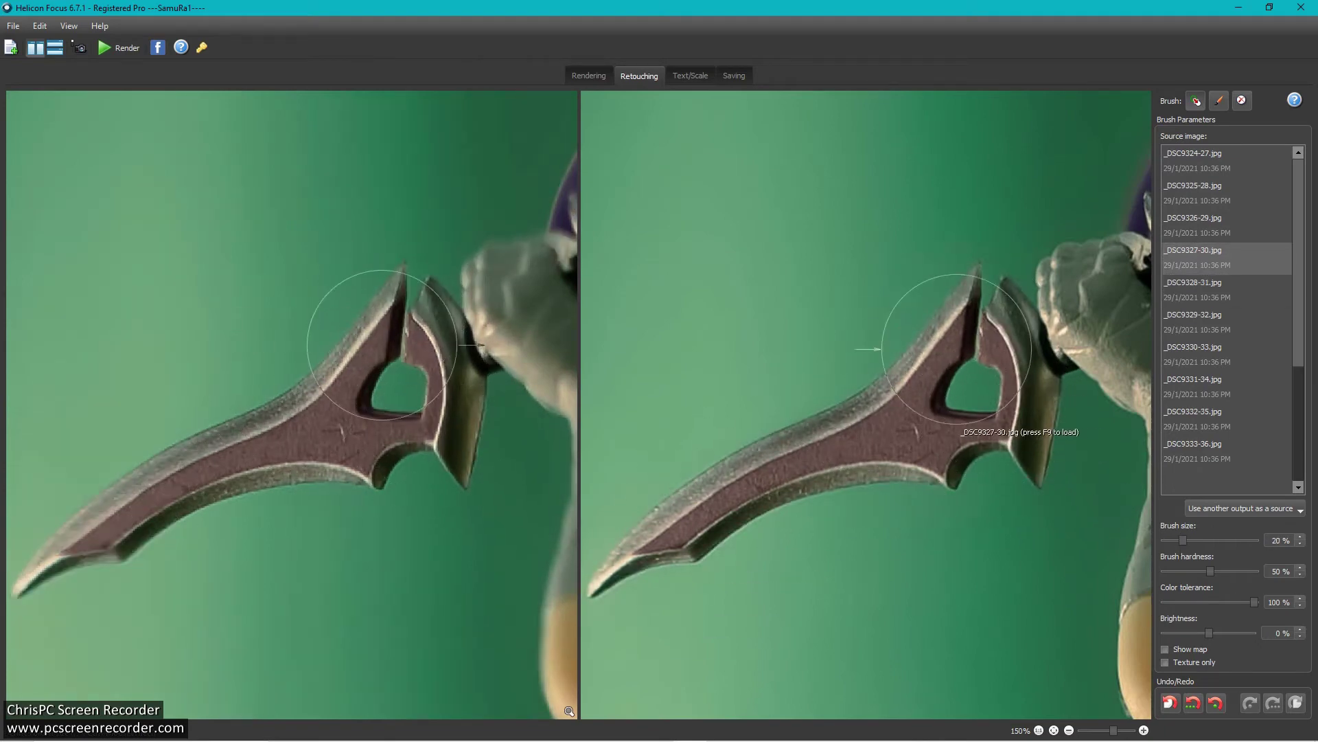
pyautogui.moveTo(947, 612); pyautogui.dragTo(889, 530)
# Clean the halo around the hair from _DSC9326-29.jpg and _DSC9328-31.jpg, reducing the brush size to 15%.
pyautogui.scroll(-1, 888, 529)
pyautogui.moveTo(1140, 343); pyautogui.dragTo(909, 533)
pyautogui.press('F9')
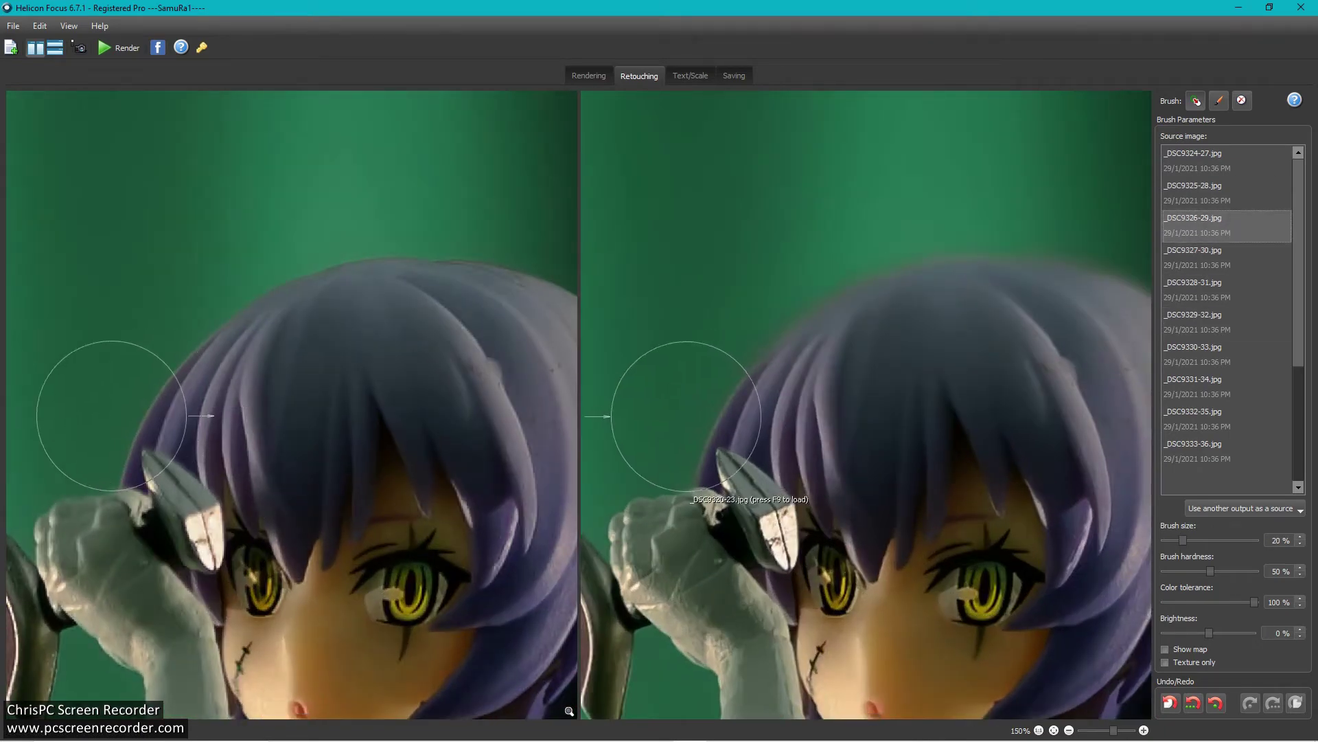
pyautogui.scroll(1, 1036, 362)
pyautogui.moveTo(1036, 361); pyautogui.dragTo(1077, 550)
pyautogui.moveTo(1090, 505); pyautogui.dragTo(1062, 445)
pyautogui.click(1228, 193)
pyautogui.click(1230, 291)
pyautogui.scroll(-3, 1041, 483)
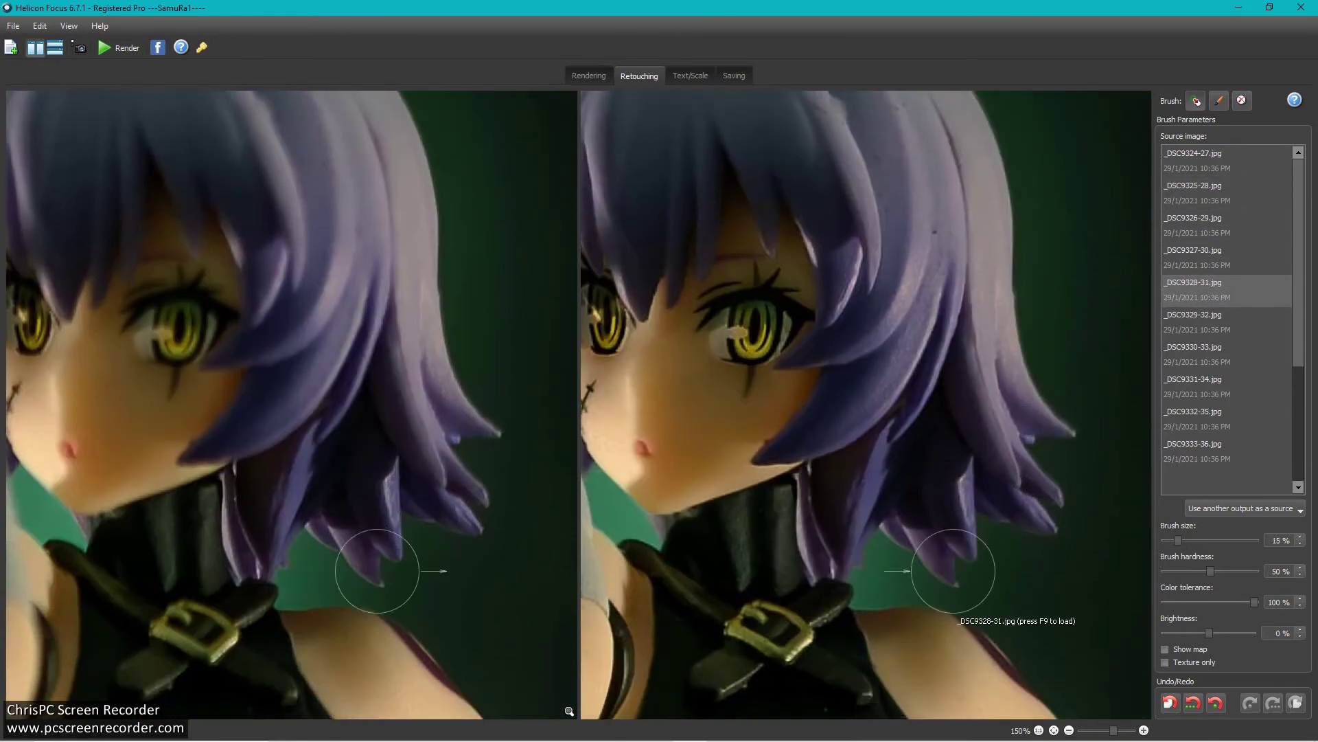
# Compare _DSC9326-29.jpg and _DSC9327-30.jpg for the vest and retouch the belt end and side clip from _DSC9327-30.jpg.
pyautogui.scroll(-1, 873, 565)
pyautogui.scroll(-6, 1023, 425)
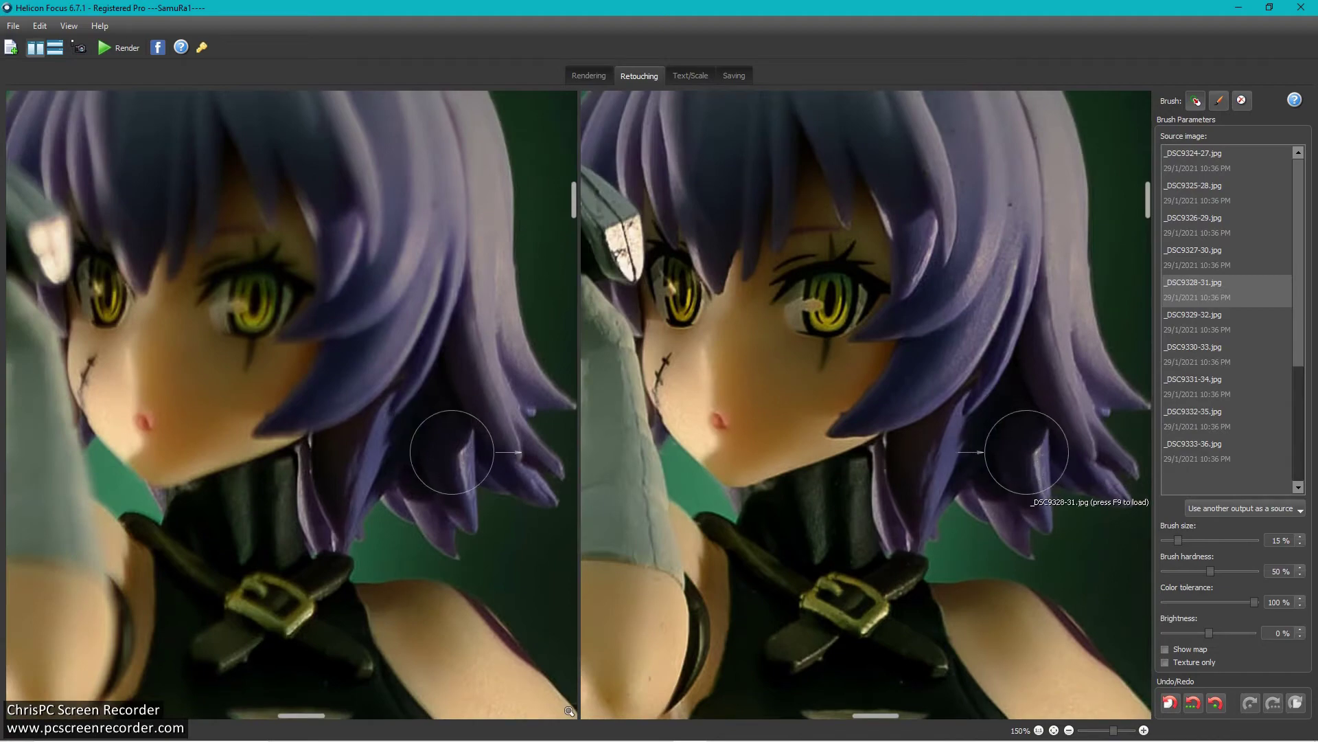
pyautogui.scroll(-2, 1006, 366)
pyautogui.press('F9')
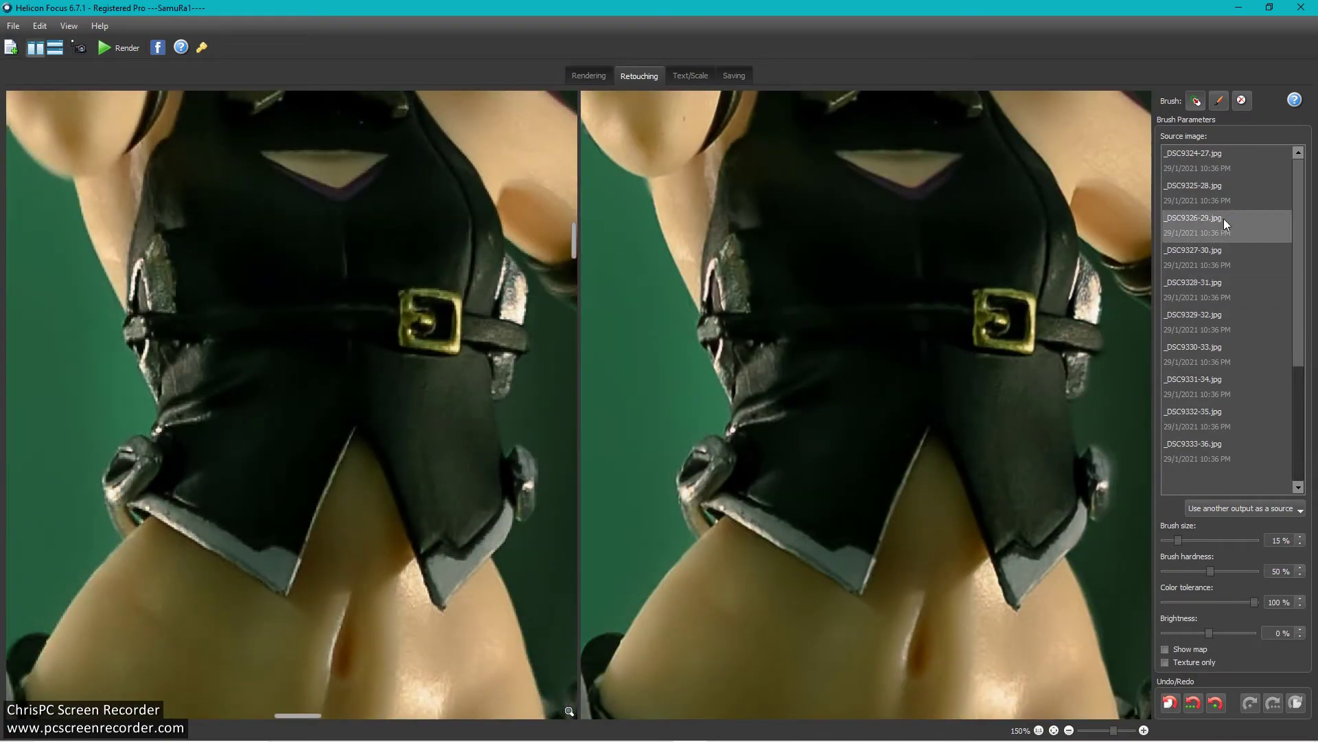
pyautogui.press('F9')
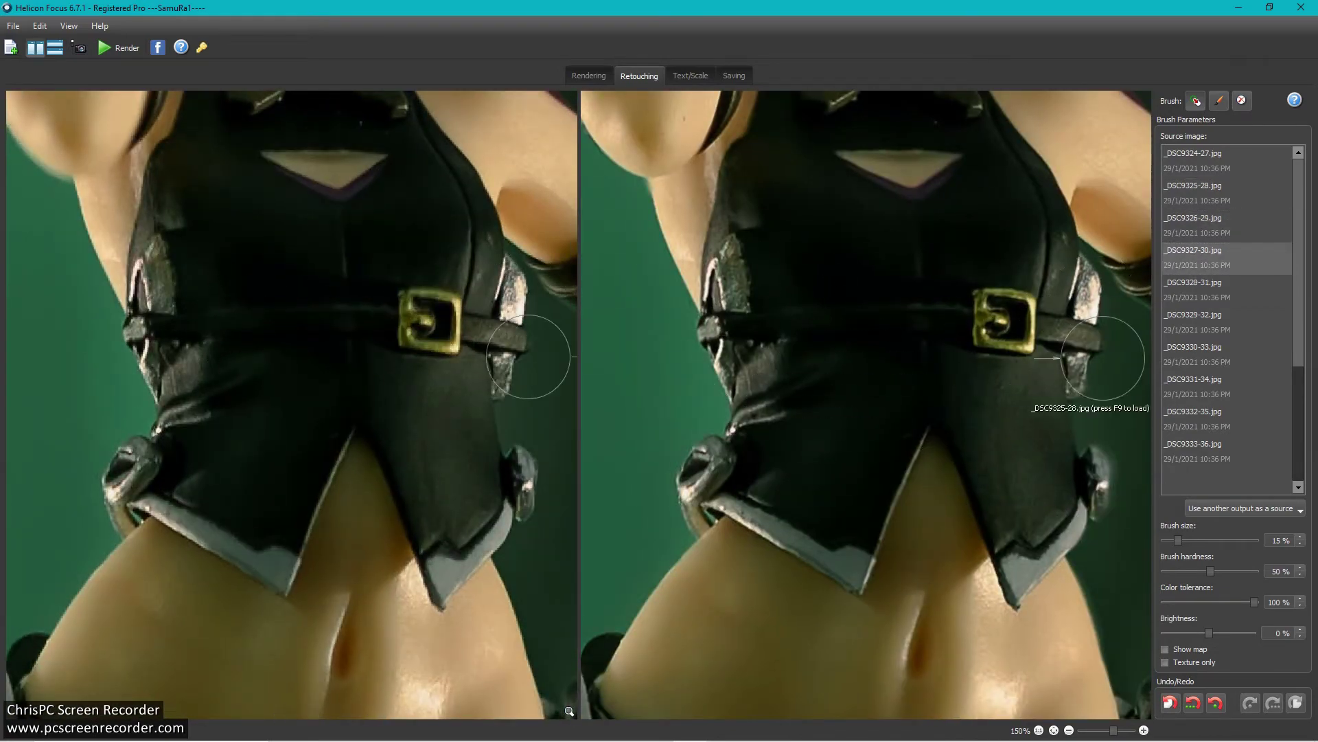
pyautogui.scroll(-2, 1052, 451)
# Retouch the edges of the lowered arm's glove and the neighbouring hip from _DSC9328-31.jpg.
pyautogui.moveTo(1028, 549); pyautogui.dragTo(796, 511)
pyautogui.click(1211, 300)
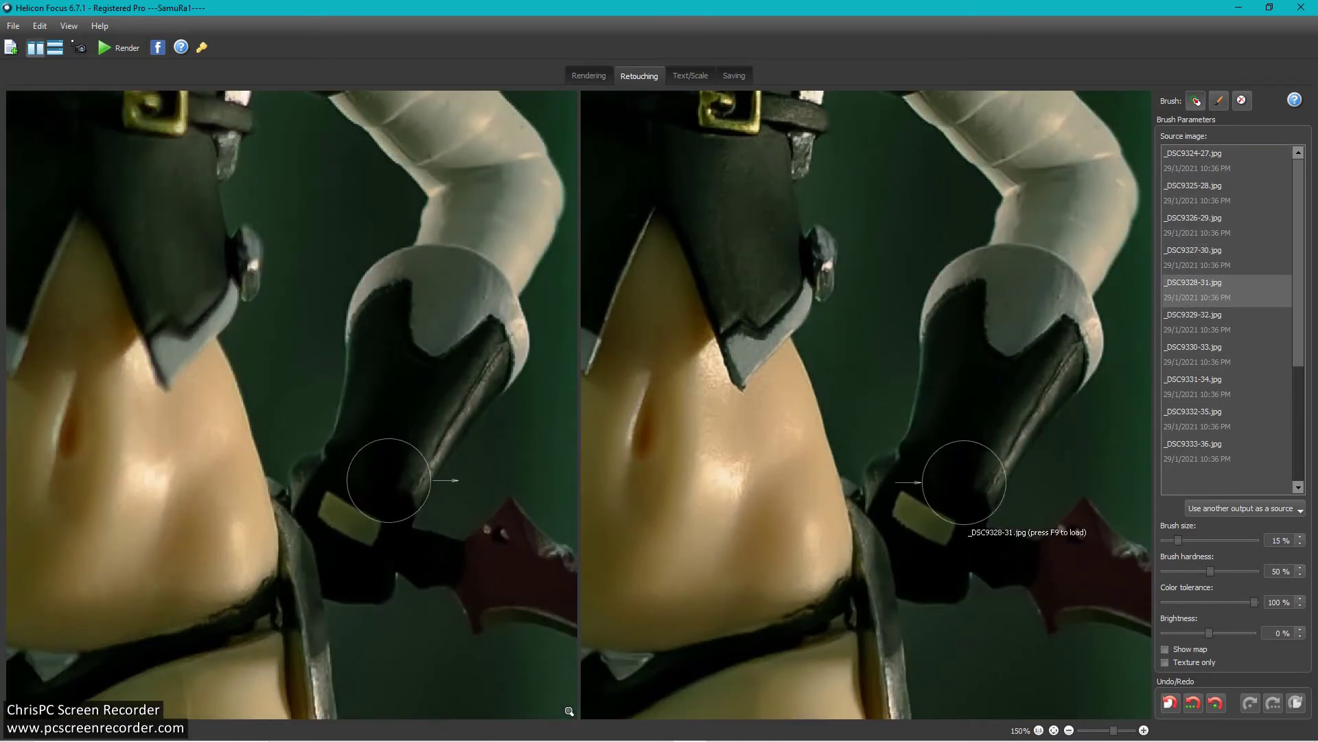
pyautogui.moveTo(702, 519); pyautogui.dragTo(904, 515)
pyautogui.moveTo(638, 551); pyautogui.dragTo(971, 421)
pyautogui.moveTo(921, 185); pyautogui.dragTo(839, 520)
# Select _DSC9327-30.jpg and examine the upper body and the whole retouched photo against it.
pyautogui.click(1210, 320)
pyautogui.click(1210, 265)
pyautogui.moveTo(1046, 285); pyautogui.dragTo(942, 695)
pyautogui.moveTo(874, 492); pyautogui.dragTo(912, 488)
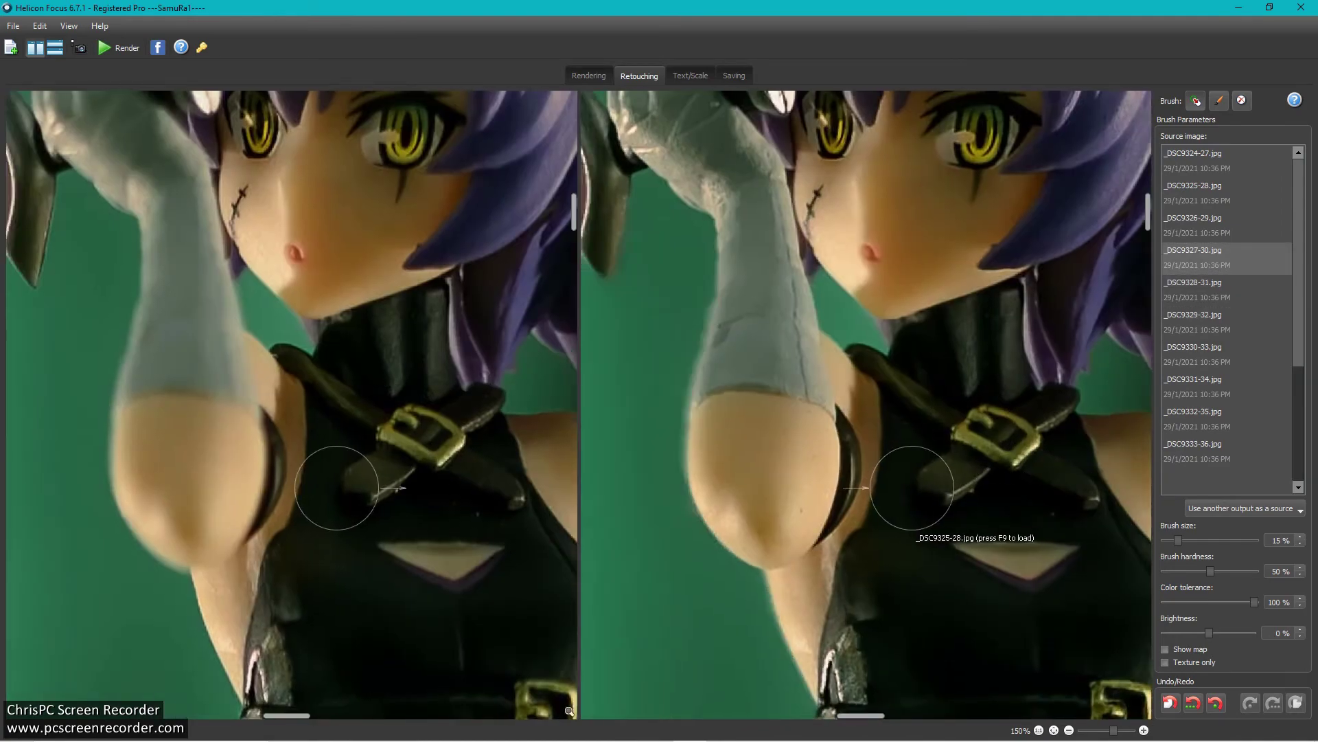
pyautogui.scroll(-6, 336, 487)
pyautogui.scroll(-3, 1092, 447)
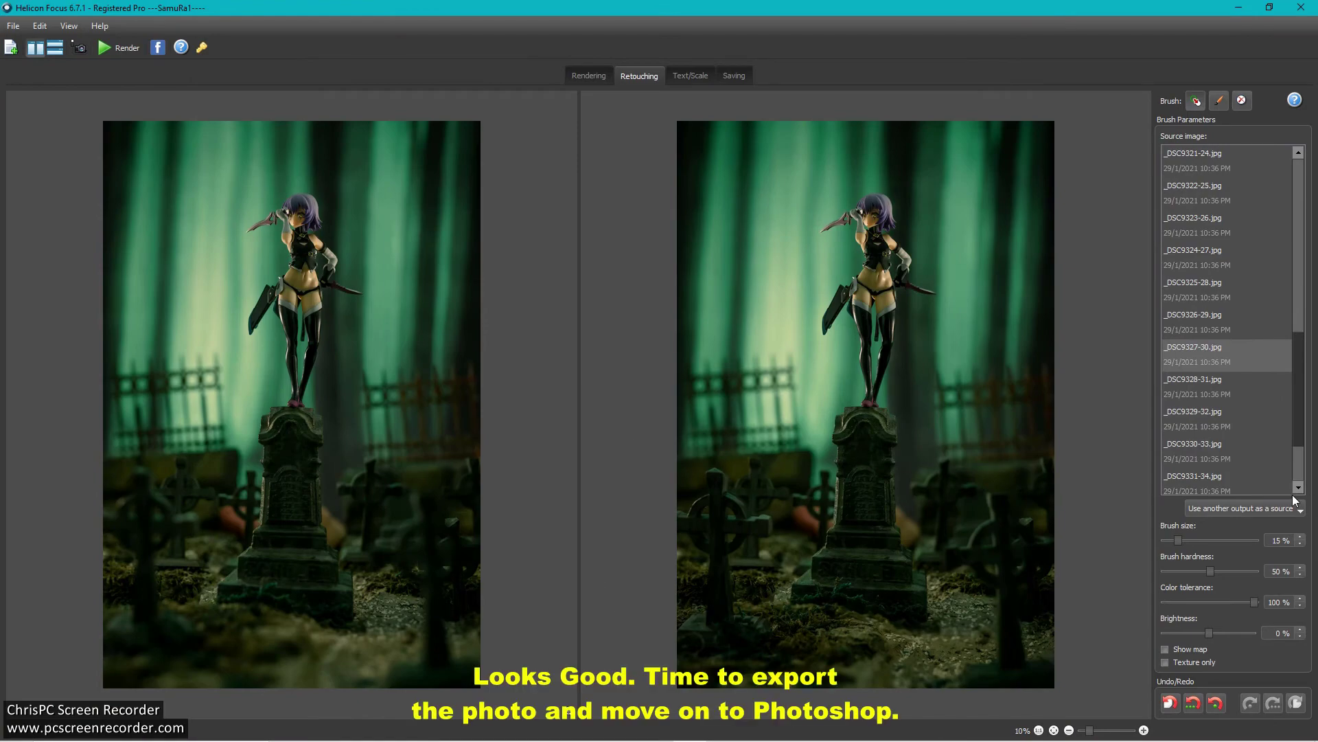
pyautogui.scroll(5, 750, 580)
pyautogui.scroll(-5, 751, 580)
# Export the retouched result, entering JackIRipper in the save dialog, and switch to Affinity Photo with _DSC9327A.jpg.
pyautogui.click(18, 33)
pyautogui.click(54, 155)
pyautogui.write('JackIRipper')
pyautogui.click(144, 50)
pyautogui.doubleClick(197, 208)
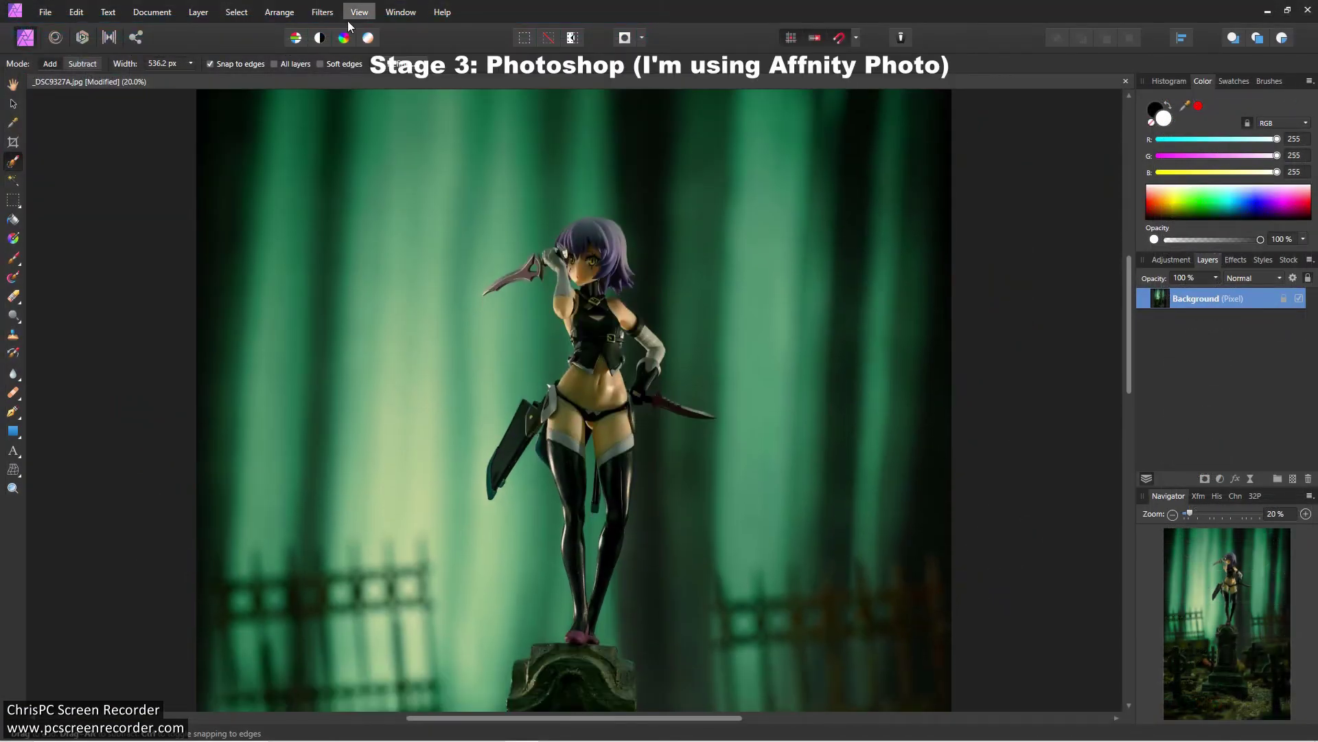
# Add a new pixel layer and choose a 2500 px brush from the Free Fog Photoshop Brushes 14 set.
pyautogui.scroll(-1, 930, 304)
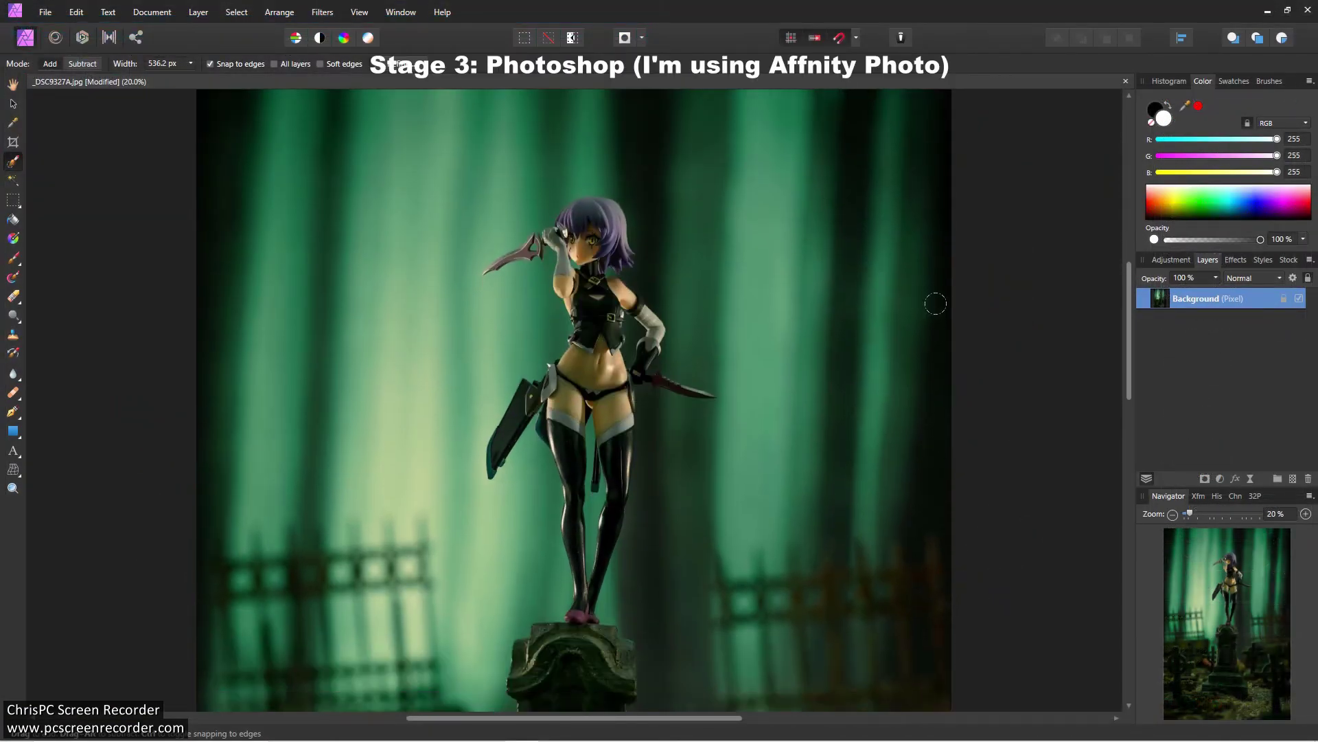
pyautogui.hotkey('ctrl', '-')
pyautogui.hotkey('ctrl', '-')
pyautogui.scroll(-4, 947, 333)
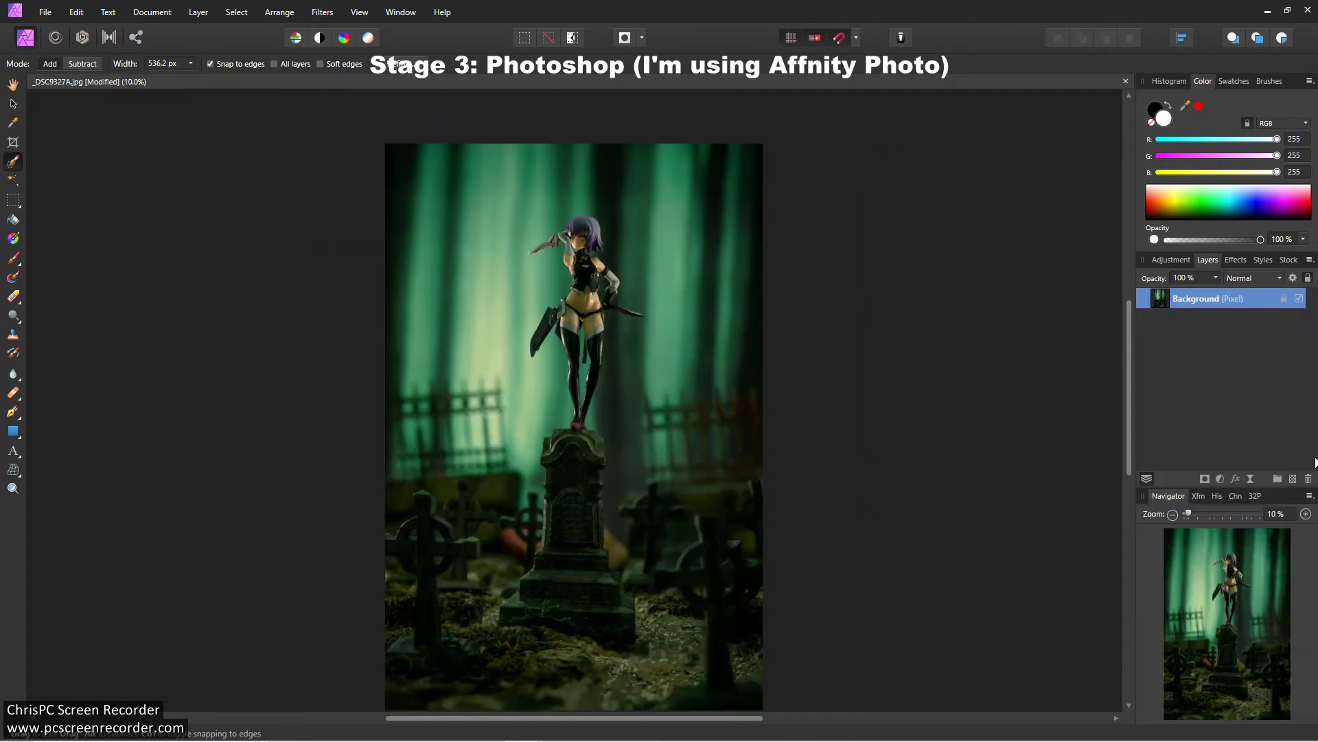
pyautogui.press('b')
pyautogui.press('x')
pyautogui.click(1269, 81)
pyautogui.click(1267, 98)
pyautogui.scroll(-4, 1224, 224)
pyautogui.click(1192, 204)
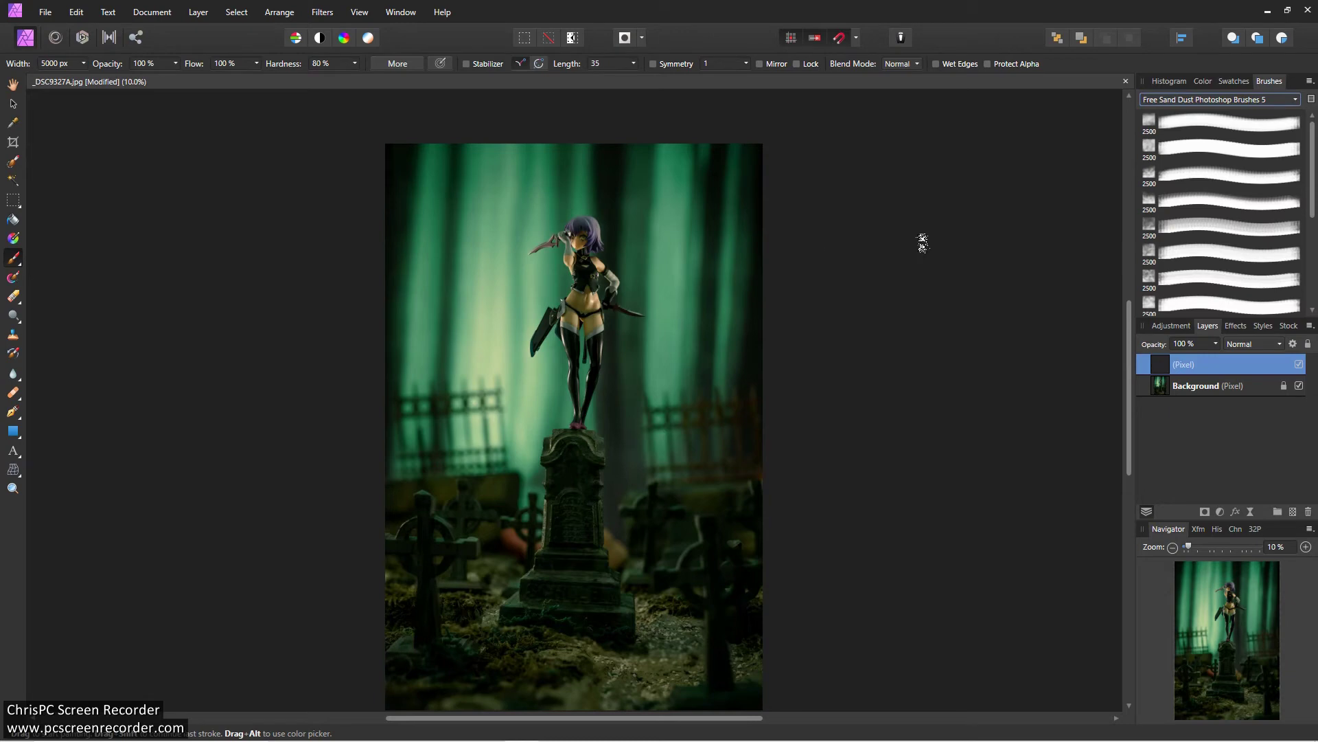
pyautogui.click(1222, 226)
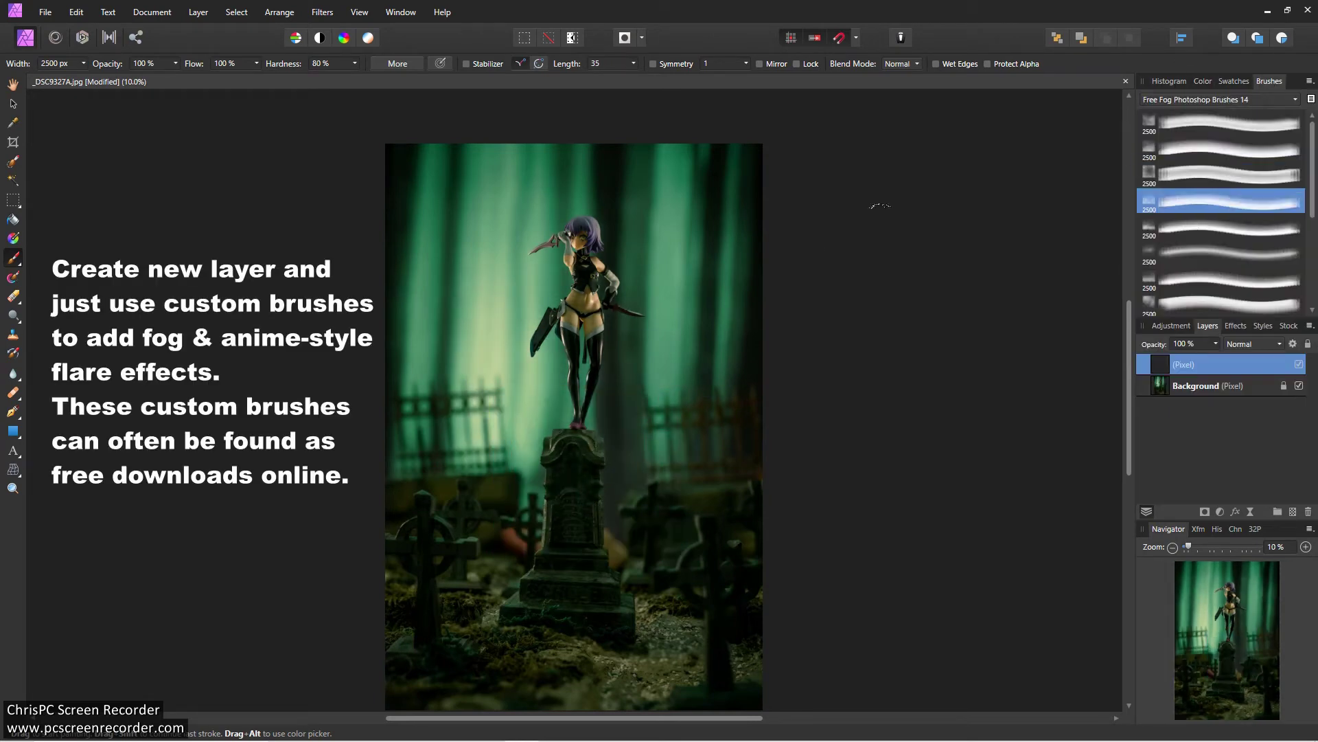
# Stamp teal fog over the lower graveyard on the new layer, using fog brushes up to 4096 px wide.
pyautogui.press(']')
pyautogui.click(477, 604)
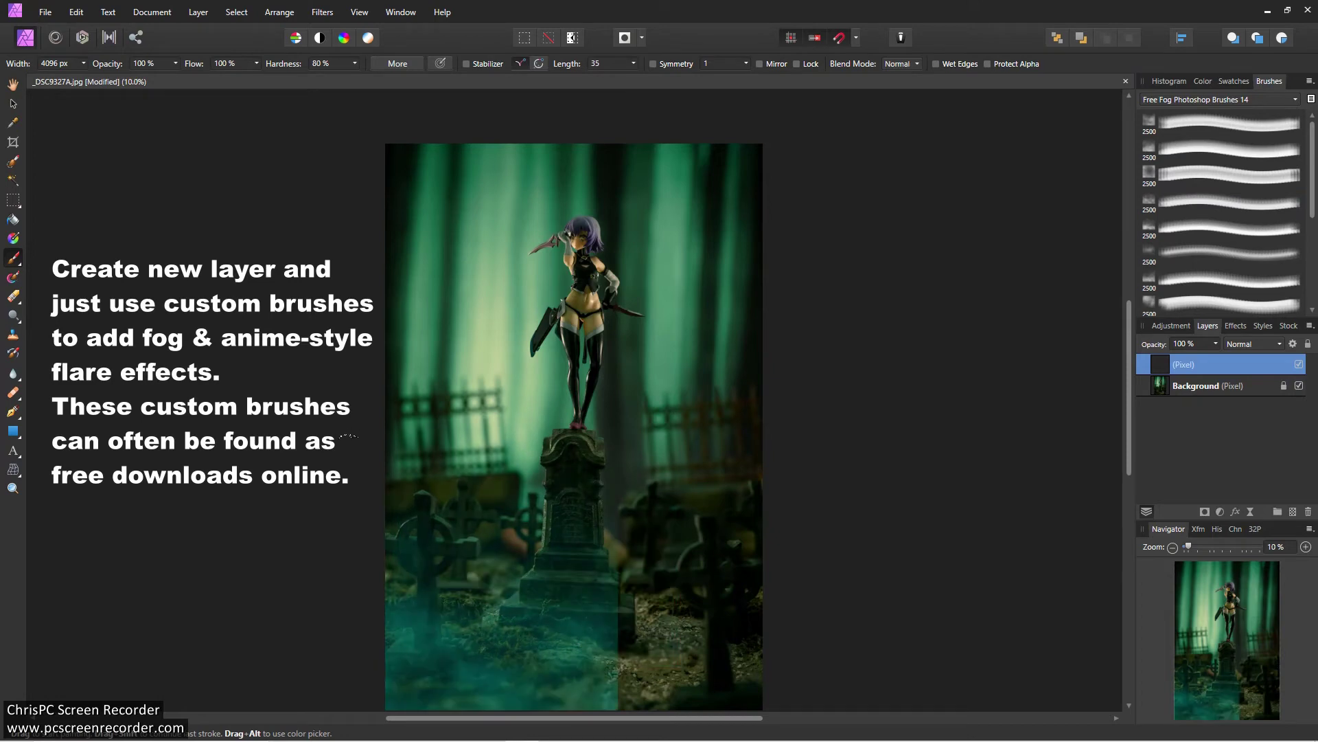
pyautogui.click(491, 577)
# Move and resize the fog layer so that it covers the full width and height of the photo.
pyautogui.press('v')
pyautogui.moveTo(633, 438); pyautogui.dragTo(928, 287)
pyautogui.moveTo(819, 387); pyautogui.dragTo(792, 423)
pyautogui.moveTo(359, 244); pyautogui.dragTo(331, 235)
pyautogui.scroll(-5, 475, 327)
pyautogui.moveTo(483, 381); pyautogui.dragTo(493, 344)
pyautogui.scroll(4, 492, 344)
pyautogui.moveTo(822, 182); pyautogui.dragTo(854, 180)
pyautogui.scroll(-2, 892, 241)
# Set the fog layer's opacity to about 87% and deselect the layer.
pyautogui.click(1235, 325)
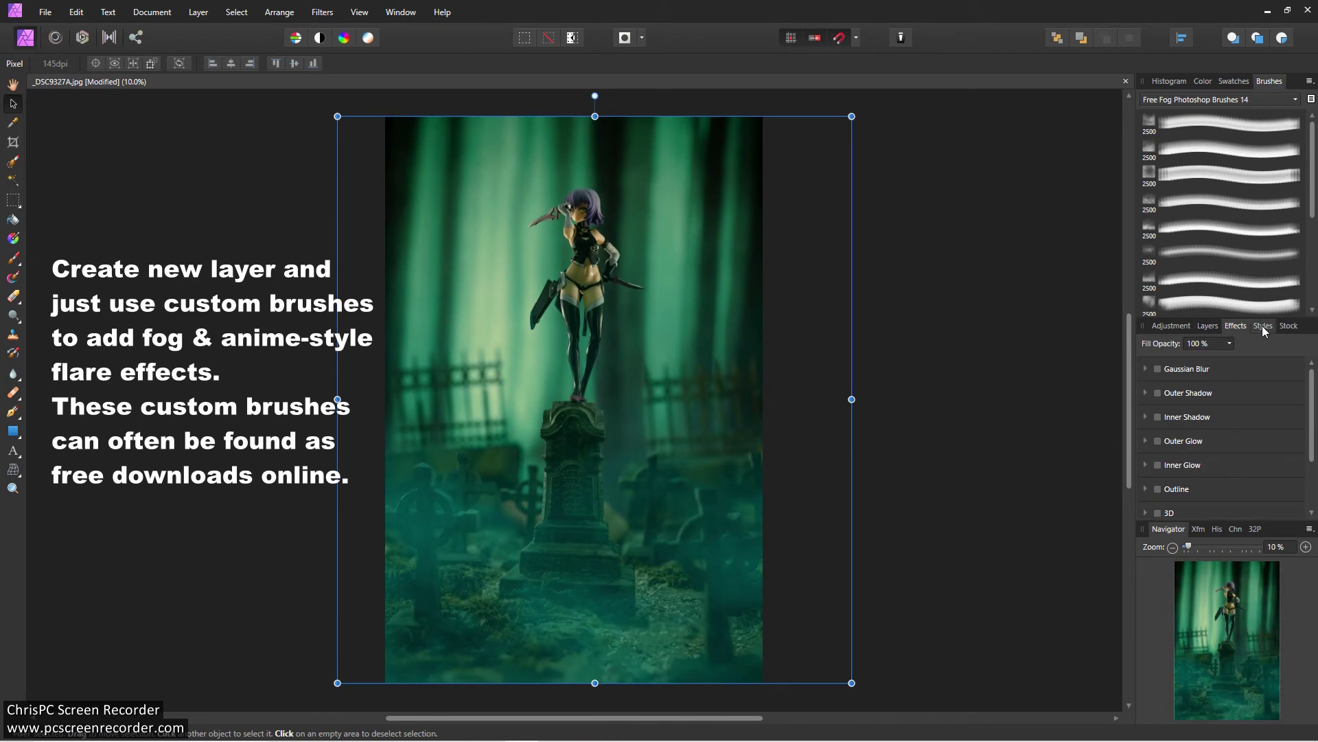
pyautogui.click(1207, 325)
pyautogui.click(1216, 344)
pyautogui.moveTo(1180, 359); pyautogui.dragTo(1208, 360)
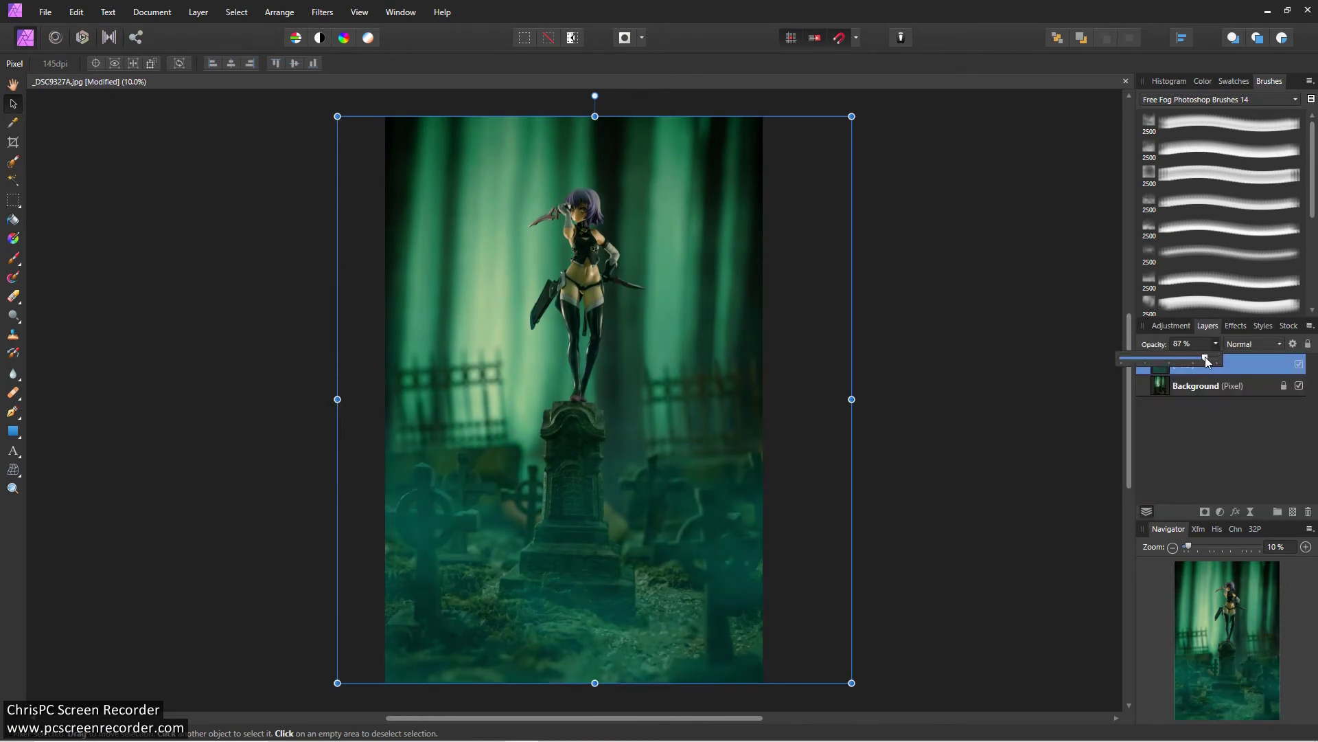
pyautogui.click(1010, 391)
# Add another pixel layer above the fog layer for the flare effects around the figure.
pyautogui.scroll(-3, 958, 401)
pyautogui.scroll(4, 707, 330)
pyautogui.scroll(3, 596, 328)
pyautogui.scroll(3, 574, 350)
pyautogui.scroll(4, 599, 375)
pyautogui.scroll(-1, 638, 312)
pyautogui.click(1293, 513)
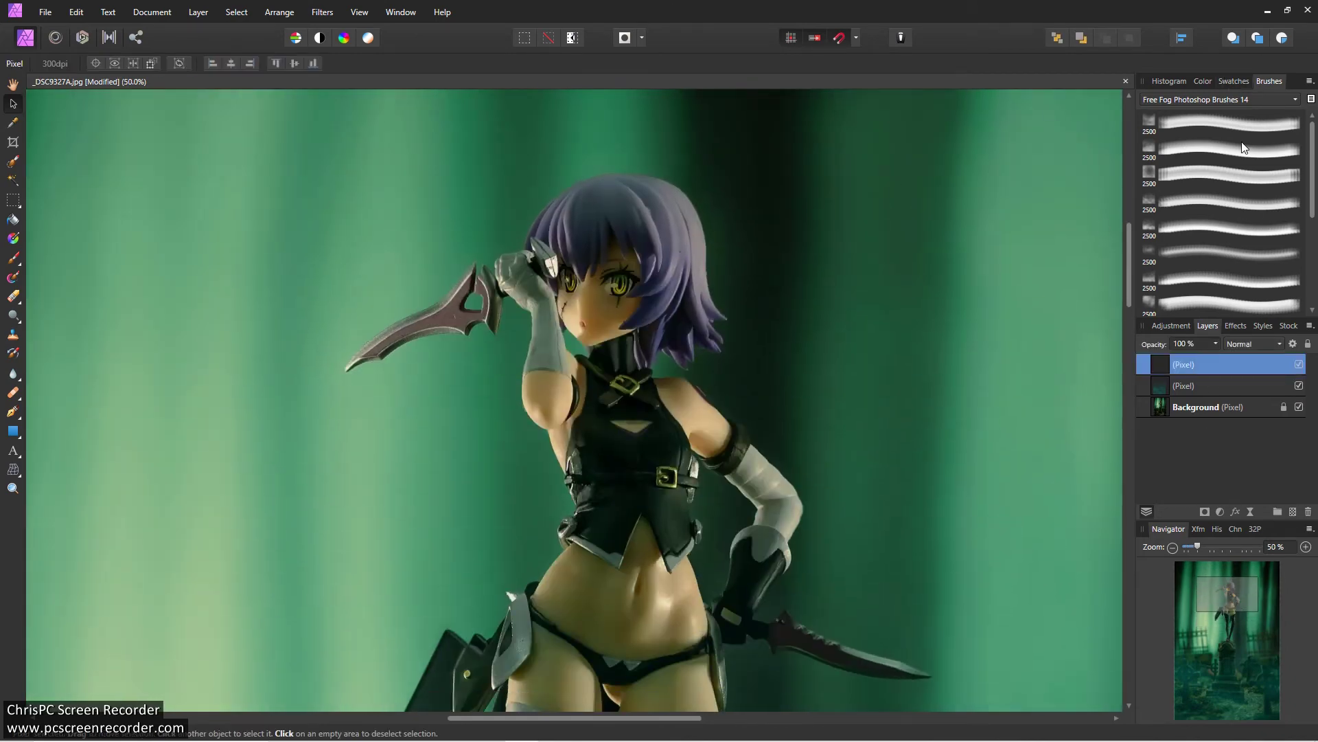
# Set the brush colour to purple (RGB 222, 88, 255) and choose the 3384 px brush from Free Lens Flares Photoshop Brushes 5.
pyautogui.click(1203, 81)
pyautogui.click(1269, 81)
pyautogui.click(1209, 99)
pyautogui.scroll(3, 1192, 206)
pyautogui.scroll(-1, 1194, 206)
pyautogui.click(1198, 258)
pyautogui.click(1229, 302)
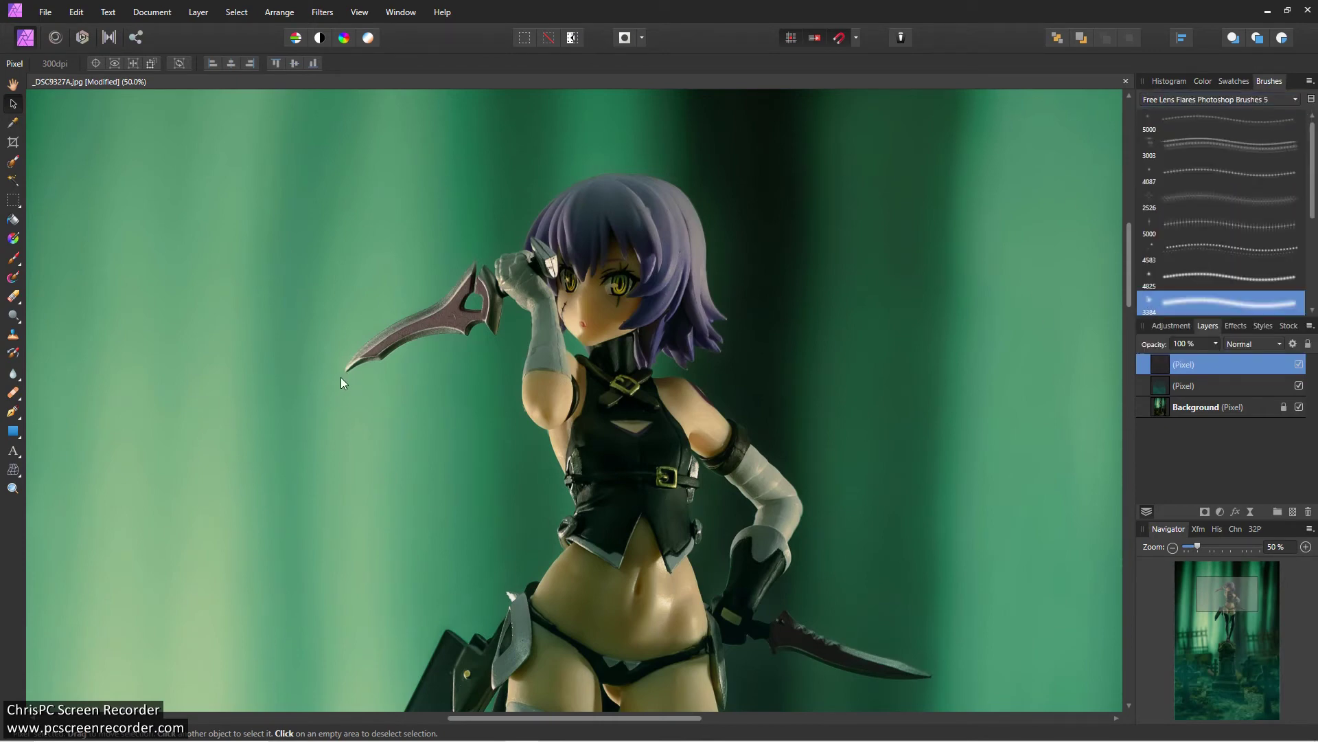
# Try several lens flare brushes, stamp a purple star flare on the raised dagger with a 5000 px brush, and open the colour settings.
pyautogui.press('b')
pyautogui.press(',')
pyautogui.press(',')
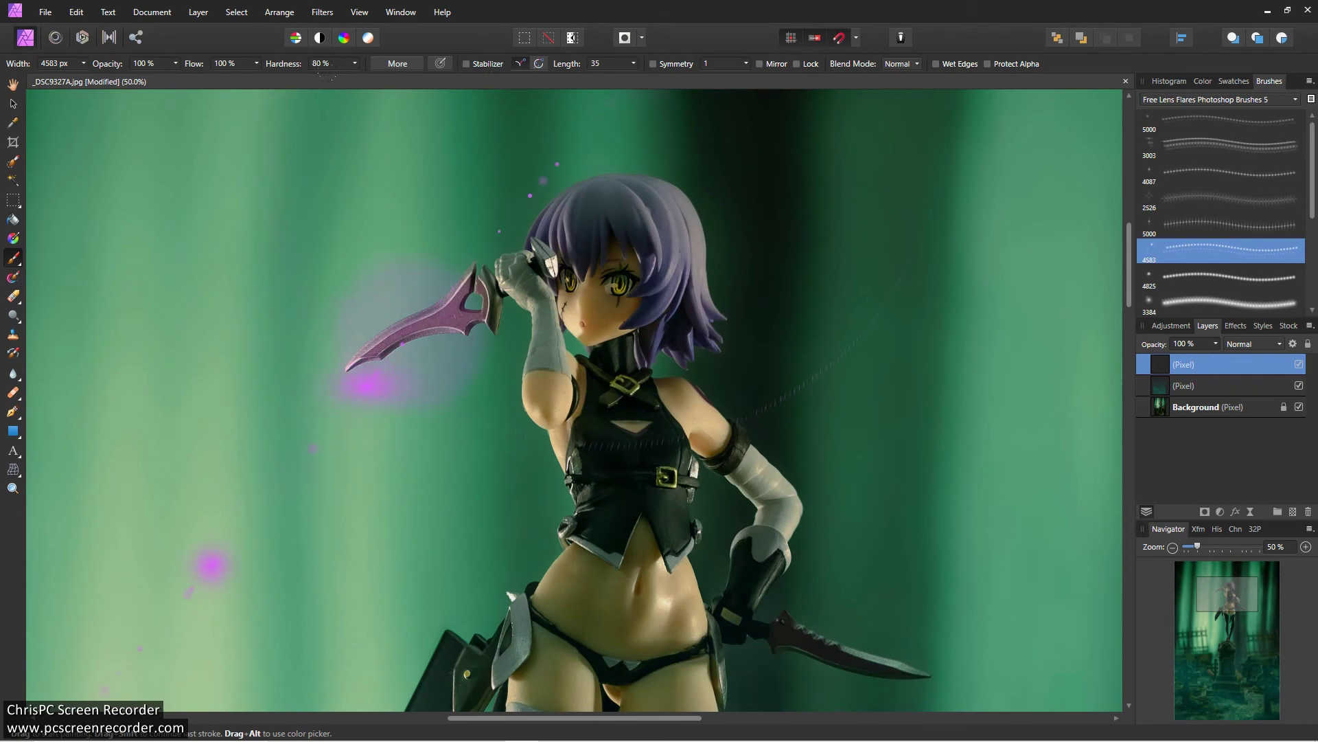
pyautogui.scroll(1, 570, 392)
pyautogui.scroll(-6, 570, 391)
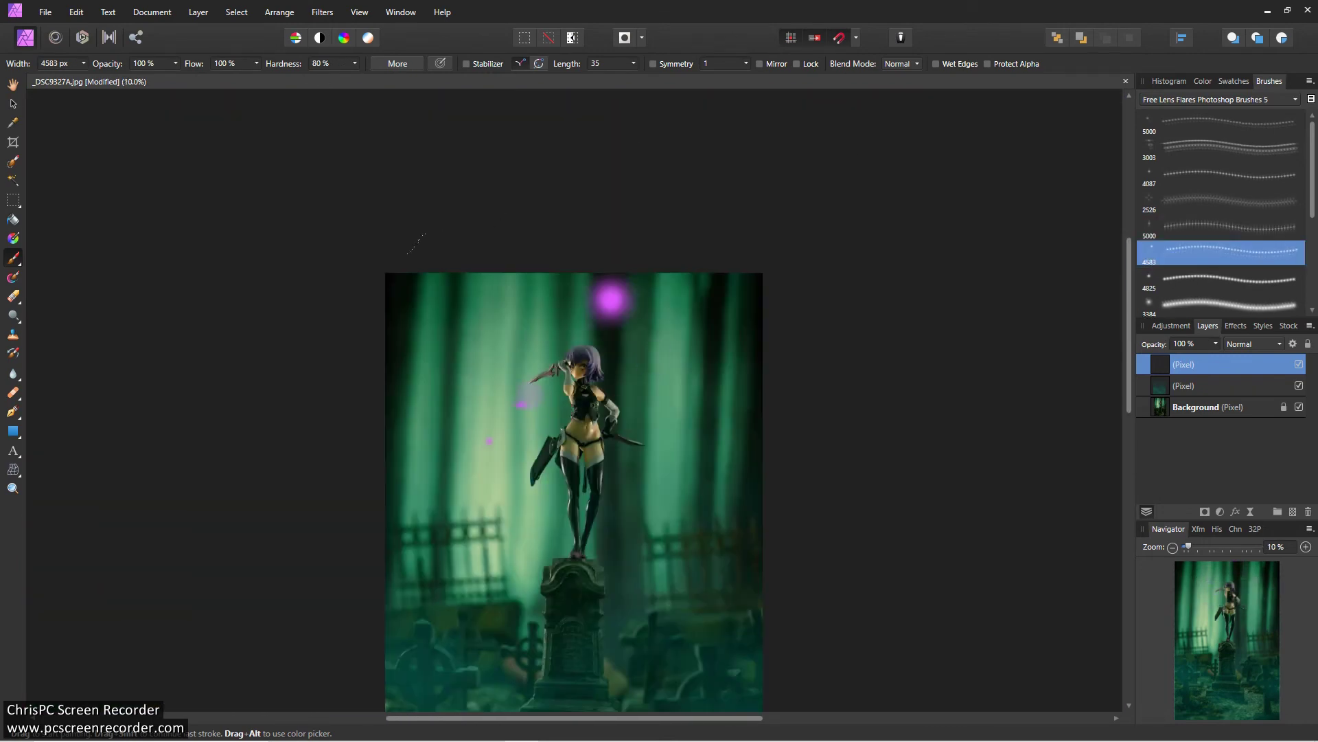
pyautogui.press(',')
pyautogui.click(1203, 81)
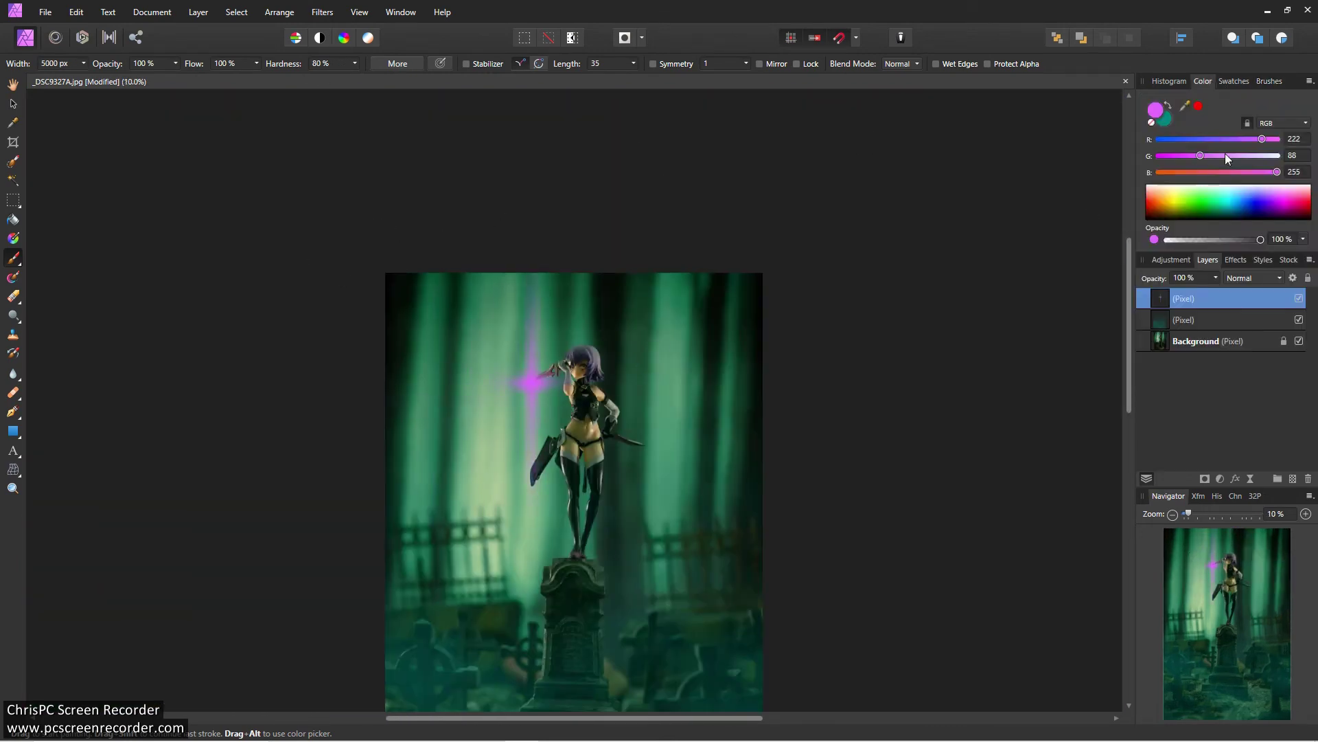
# Set the star flare layer's blend mode to Vivid Light and the brush colour to blue (RGB 78, 95, 255).
pyautogui.click(1254, 278)
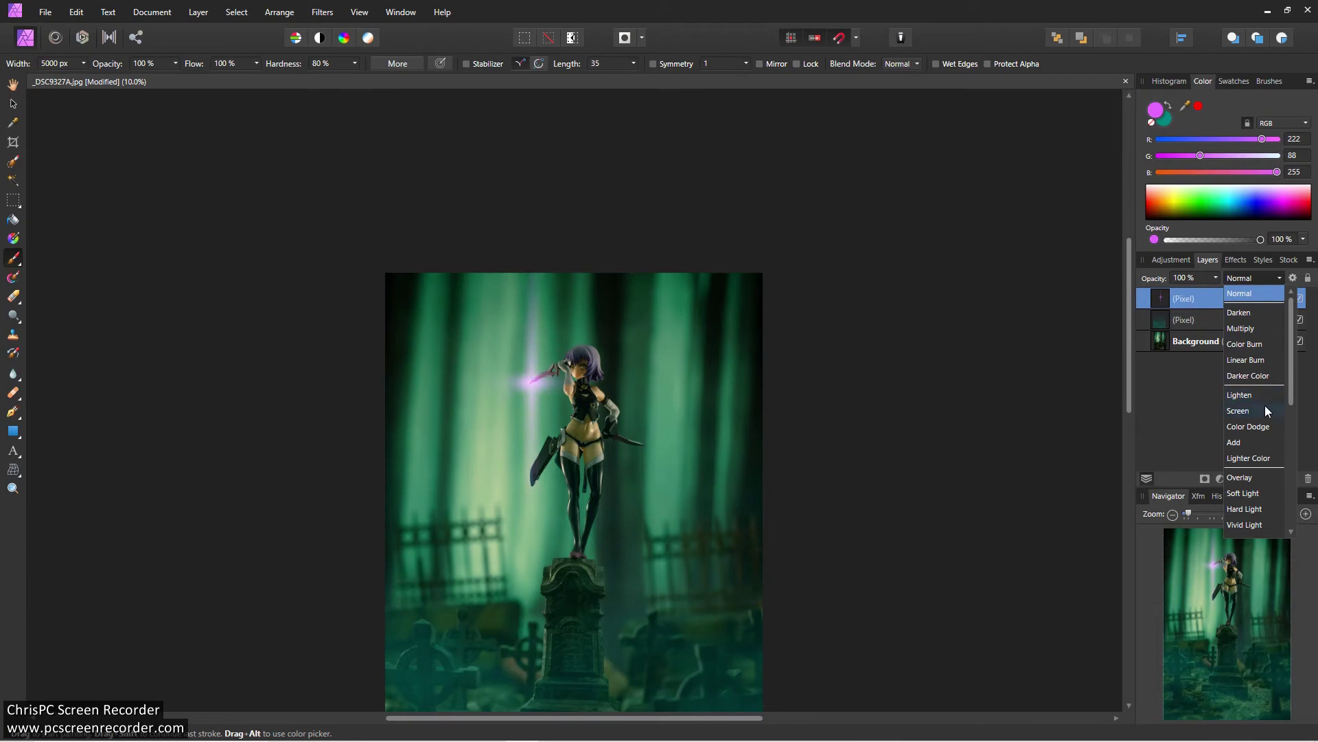
pyautogui.click(1251, 524)
pyautogui.moveTo(1244, 199)
pyautogui.mouseDown()
pyautogui.moveTo(1267, 195)
pyautogui.moveTo(1251, 204)
pyautogui.moveTo(1246, 191)
pyautogui.mouseUp()
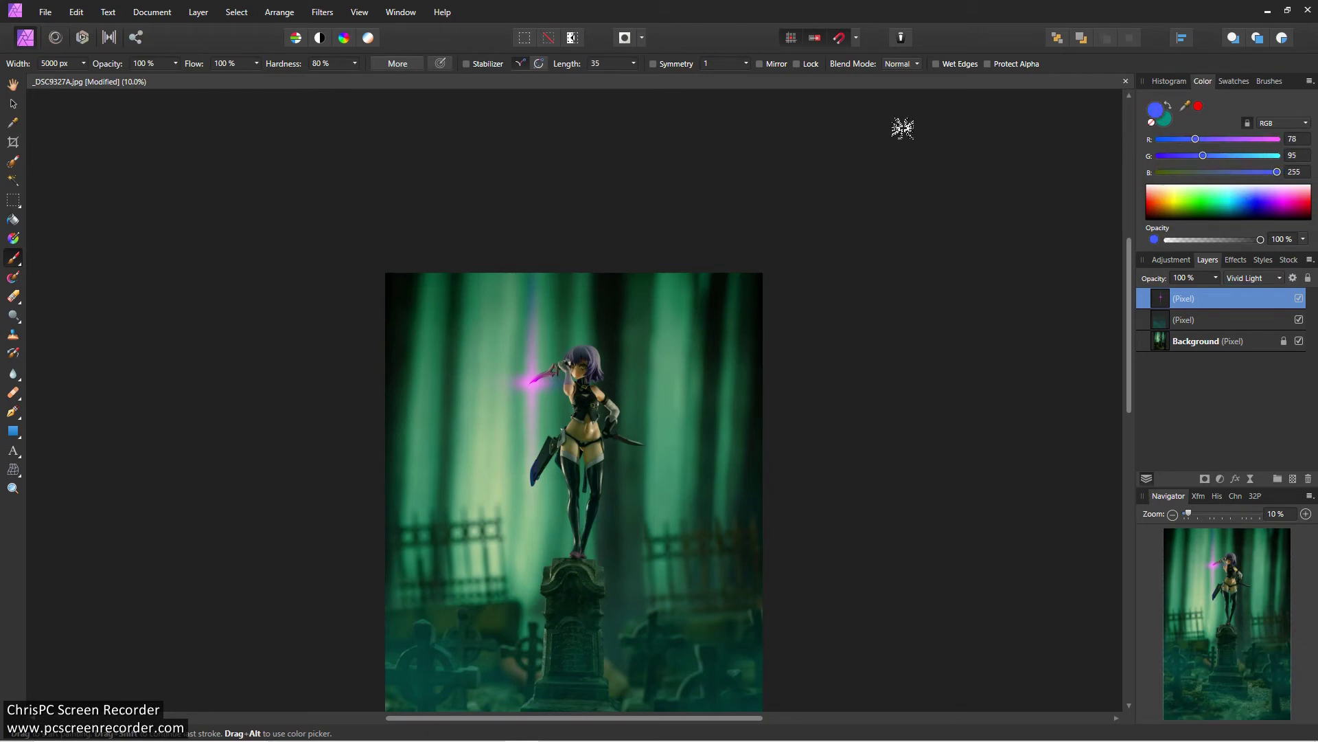
pyautogui.click(1171, 259)
pyautogui.click(1167, 324)
pyautogui.click(1052, 414)
# Mask the star flare layer and nest a new pixel layer inside it.
pyautogui.click(1207, 259)
pyautogui.click(1293, 479)
pyautogui.click(1208, 298)
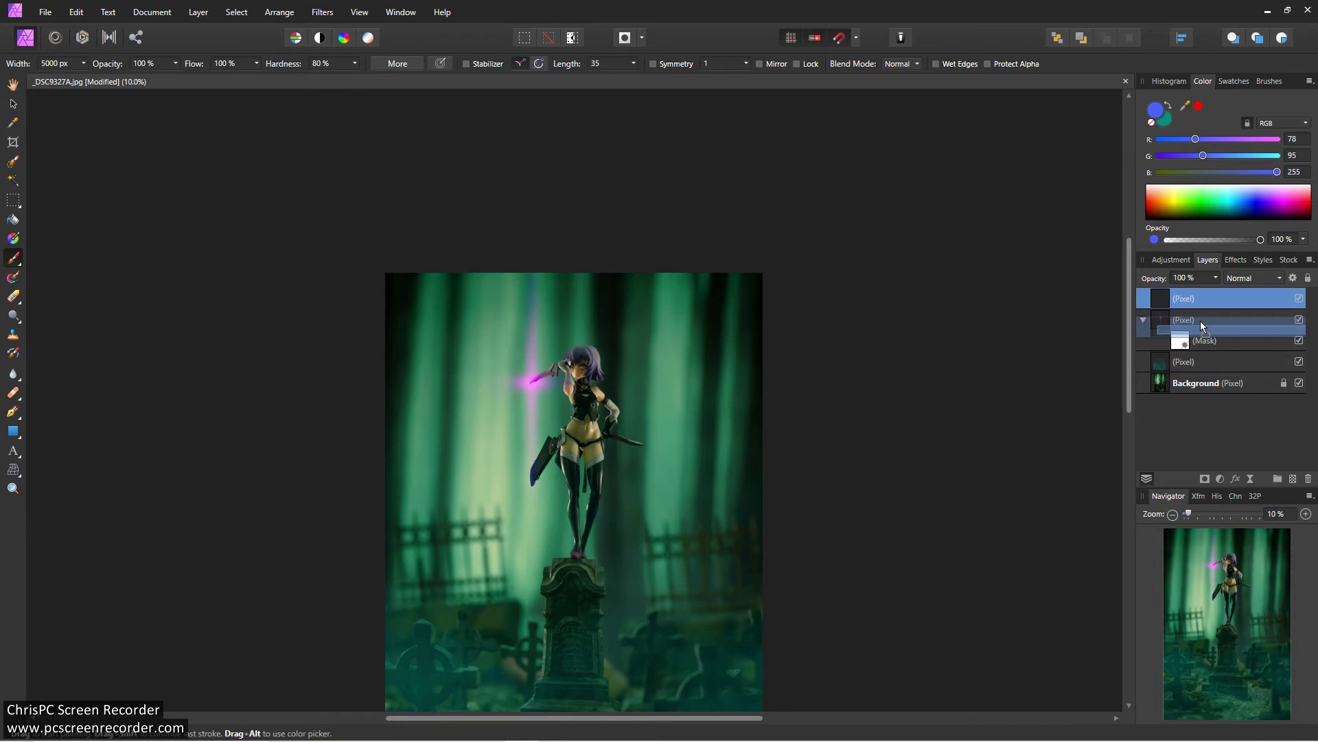
# Add an HSL adjustment to the flare layer with hue shift -11.5°, saturation 37%, luminosity 25% and Overlay blend mode.
pyautogui.click(1171, 260)
pyautogui.click(1182, 320)
pyautogui.moveTo(935, 609)
pyautogui.mouseDown()
pyautogui.moveTo(879, 606)
pyautogui.moveTo(1007, 605)
pyautogui.moveTo(930, 594)
pyautogui.mouseUp()
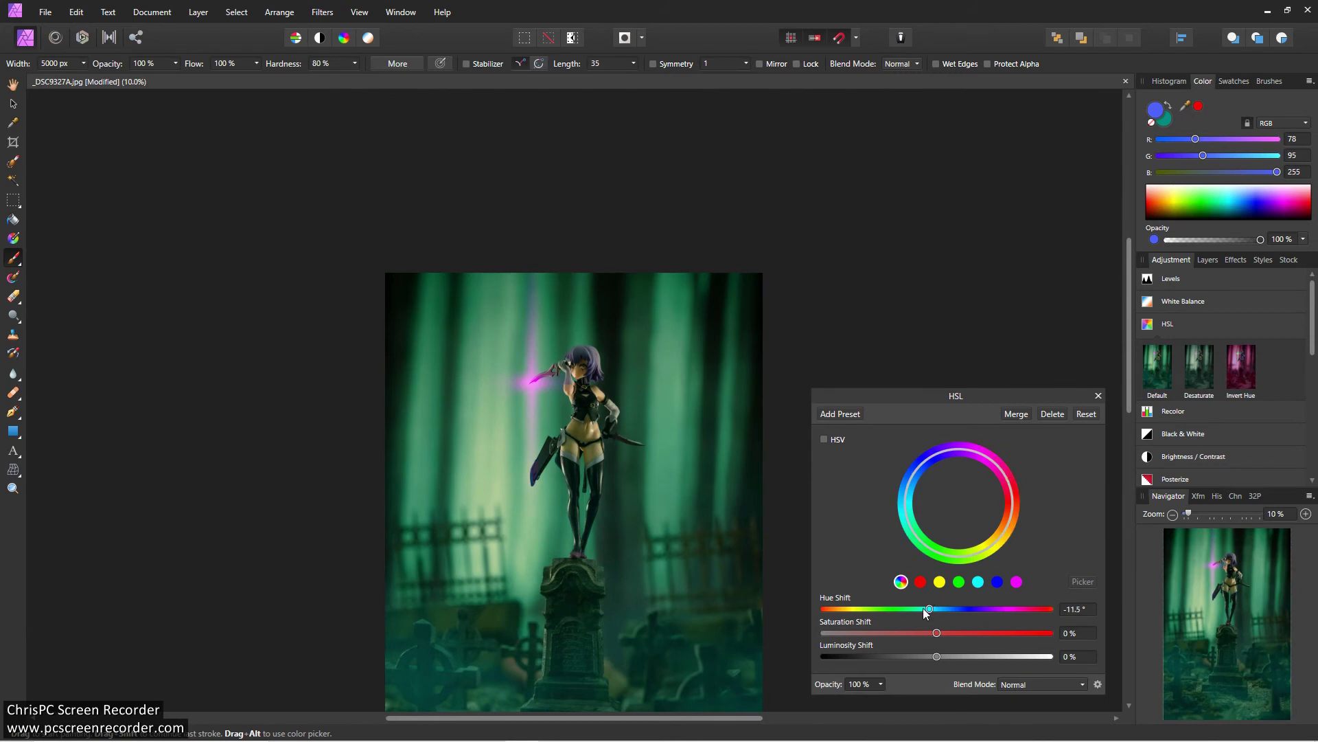
pyautogui.moveTo(1008, 633); pyautogui.dragTo(956, 635)
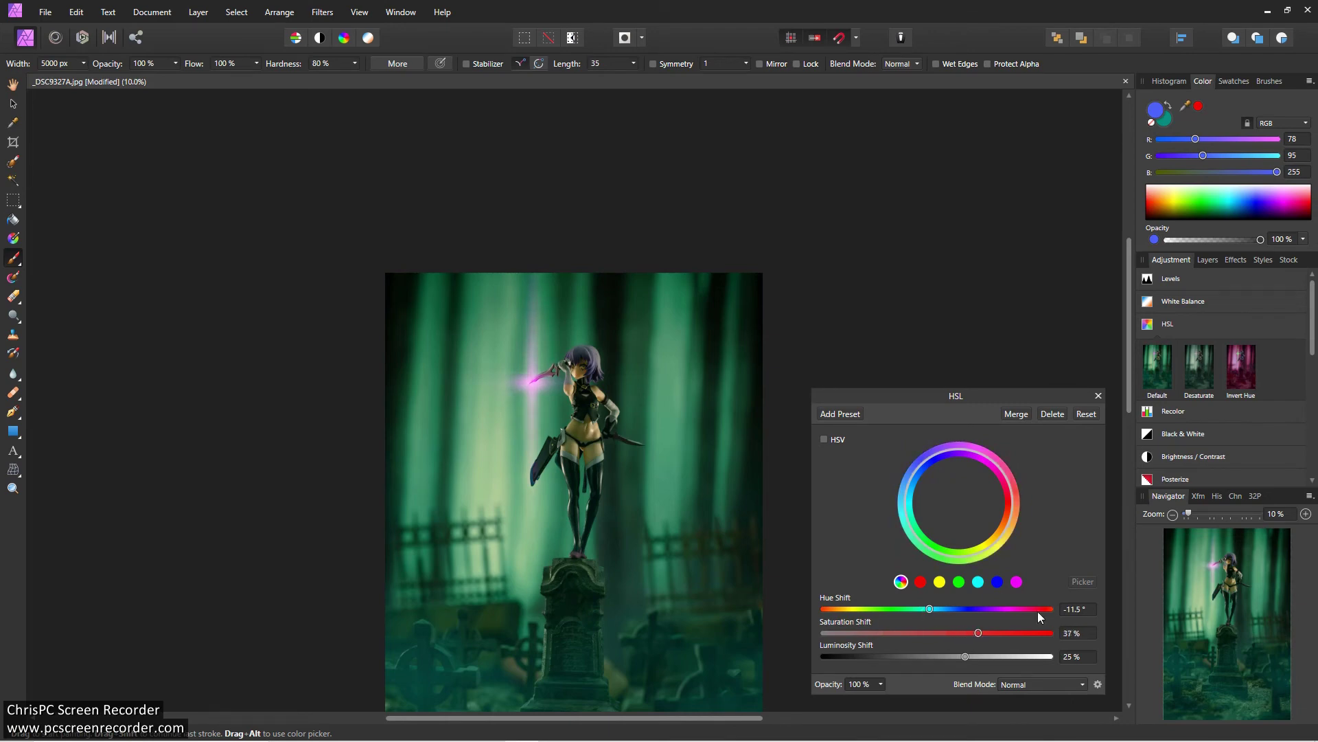
pyautogui.click(1030, 685)
pyautogui.click(1036, 523)
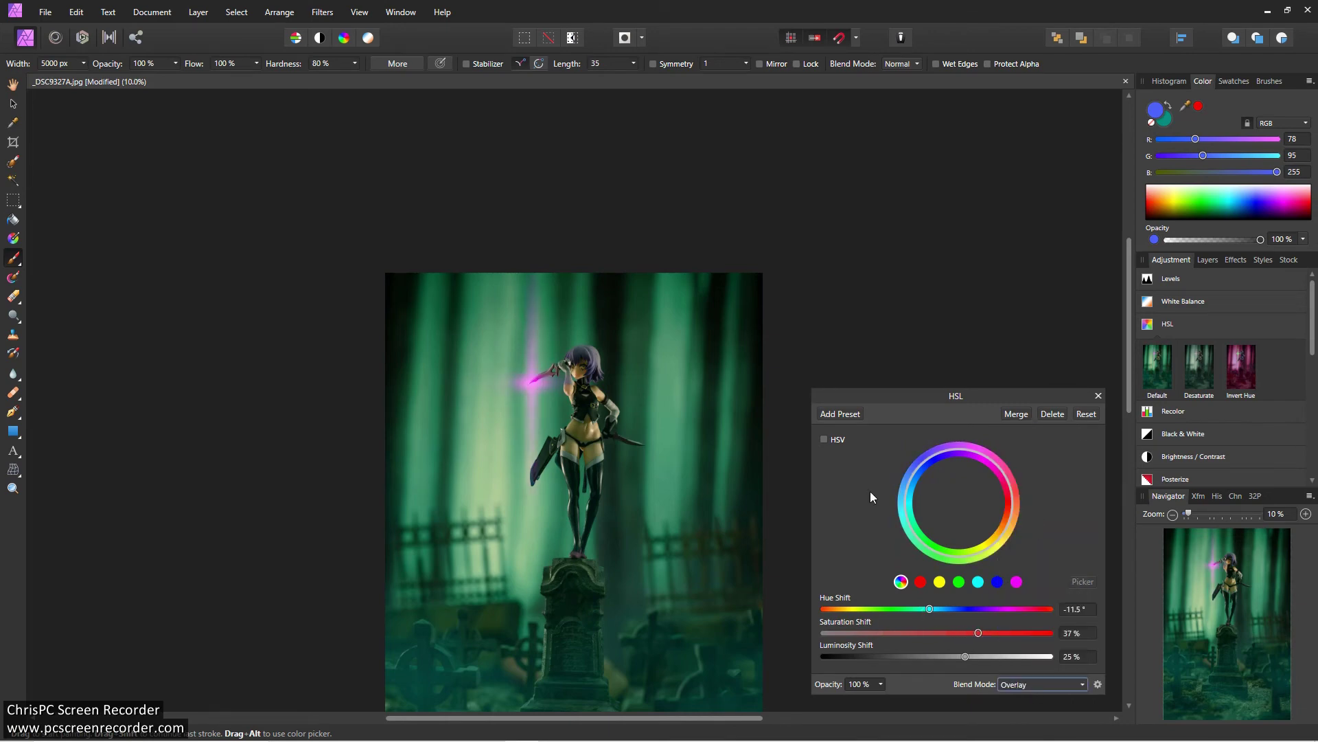
pyautogui.click(1097, 396)
# Scale the star flare layer down and move it back onto the tip of the raised dagger.
pyautogui.click(13, 104)
pyautogui.scroll(1, 457, 377)
pyautogui.click(457, 376)
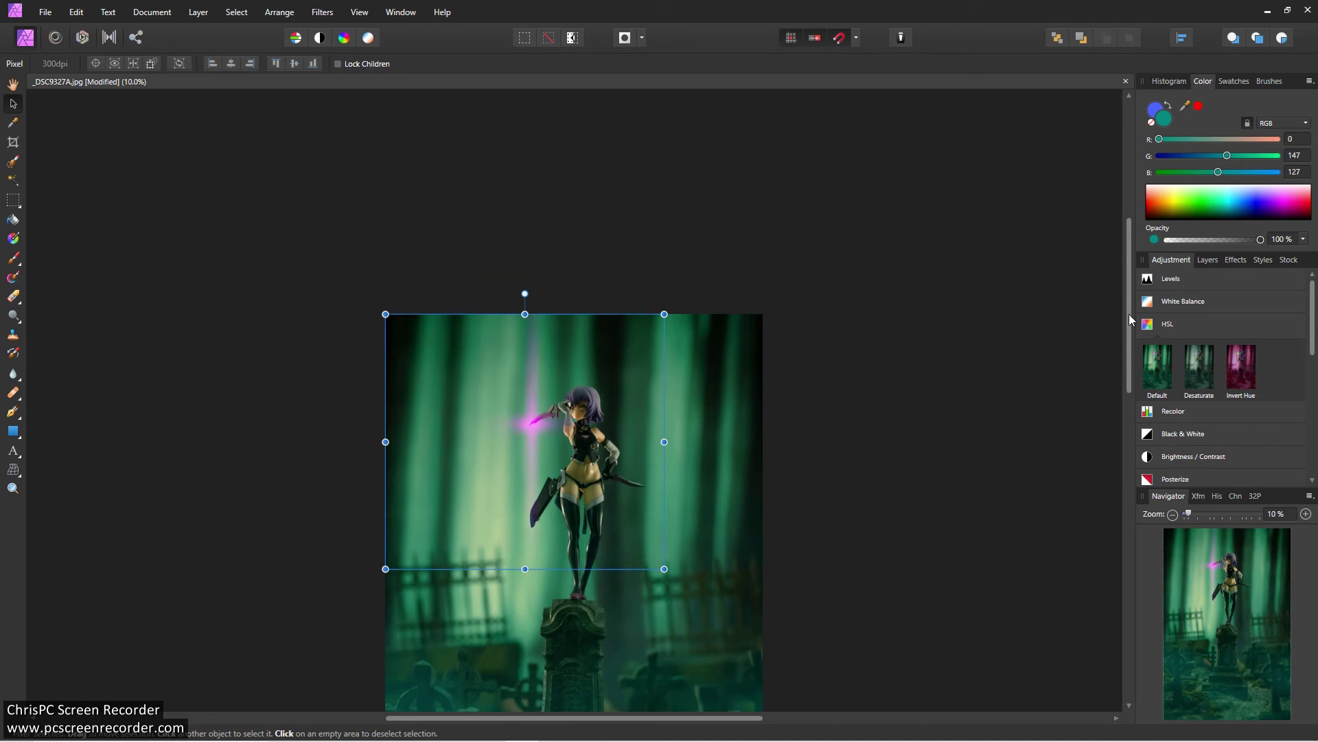
pyautogui.click(1197, 261)
pyautogui.moveTo(385, 314); pyautogui.dragTo(494, 410)
pyautogui.moveTo(577, 476); pyautogui.dragTo(529, 426)
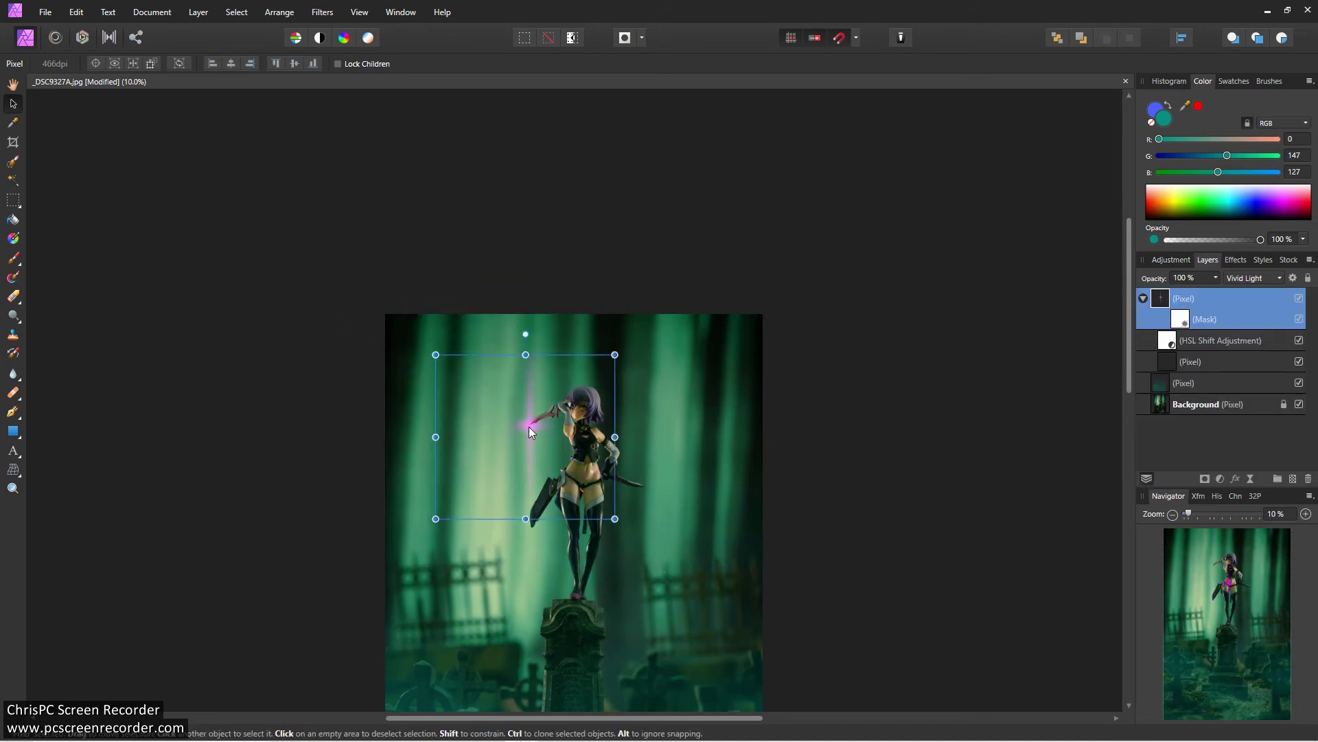
# Shrink the star flare further, centre it on the dagger tip and rotate it to a diagonal angle.
pyautogui.hotkey('ctrl', '+')
pyautogui.hotkey('ctrl', '+')
pyautogui.moveTo(778, 169); pyautogui.dragTo(511, 413)
pyautogui.moveTo(268, 599); pyautogui.dragTo(397, 459)
pyautogui.scroll(-1, 398, 472)
pyautogui.moveTo(329, 151); pyautogui.dragTo(103, 268)
# Duplicate the flare layer, rotate the copy across the original and shrink it to about half size on the dagger tip.
pyautogui.keyDown('ctrl'); pyautogui.click(1188, 383); pyautogui.keyUp('ctrl')
pyautogui.click(1183, 300)
pyautogui.rightClick(1184, 301)
pyautogui.click(1166, 426)
pyautogui.moveTo(159, 232); pyautogui.dragTo(540, 205)
pyautogui.moveTo(393, 430); pyautogui.dragTo(338, 410)
pyautogui.hotkey('ctrl', '-')
pyautogui.moveTo(433, 250); pyautogui.dragTo(469, 415)
pyautogui.moveTo(491, 493); pyautogui.dragTo(481, 409)
pyautogui.scroll(-1, 630, 443)
pyautogui.scroll(-3, 630, 443)
pyautogui.scroll(6, 630, 443)
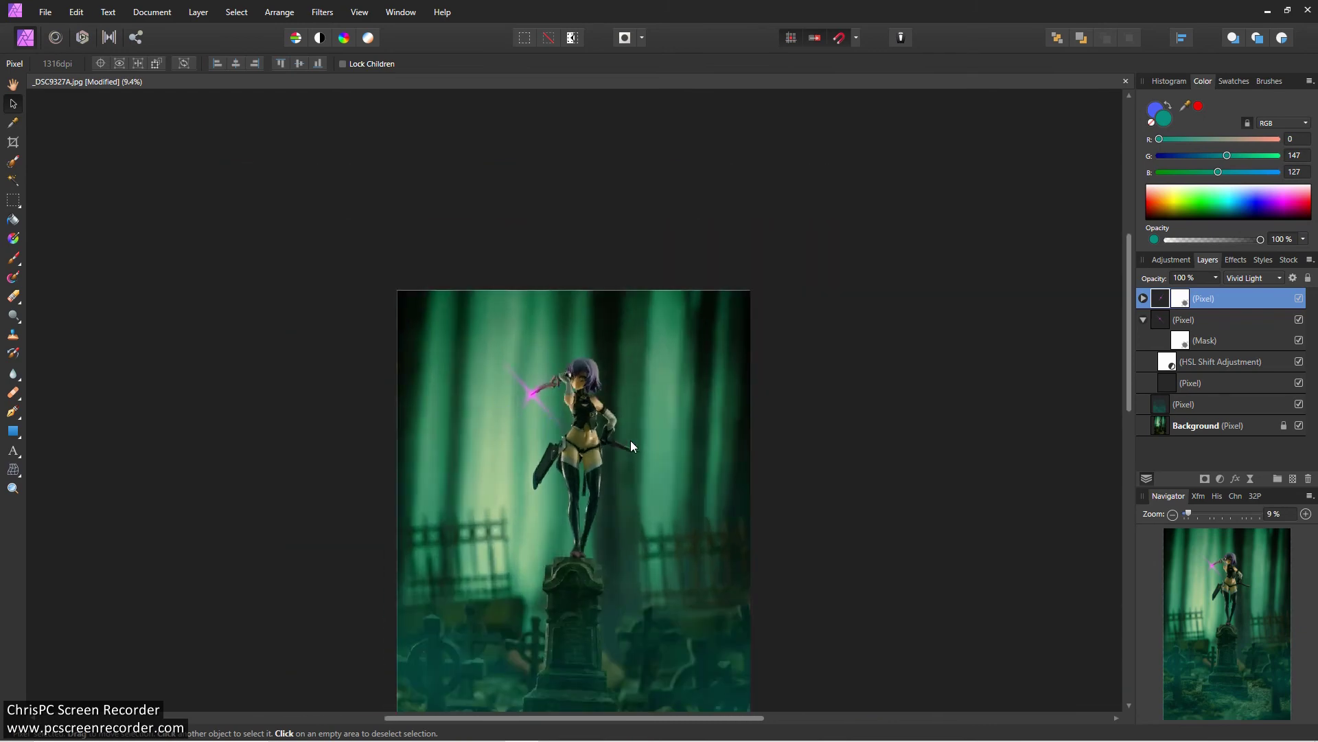
# Set the duplicate flare's HSL adjustment to hue shift -7.1°, saturation -66% and luminosity 40%.
pyautogui.click(1144, 298)
pyautogui.doubleClick(1166, 340)
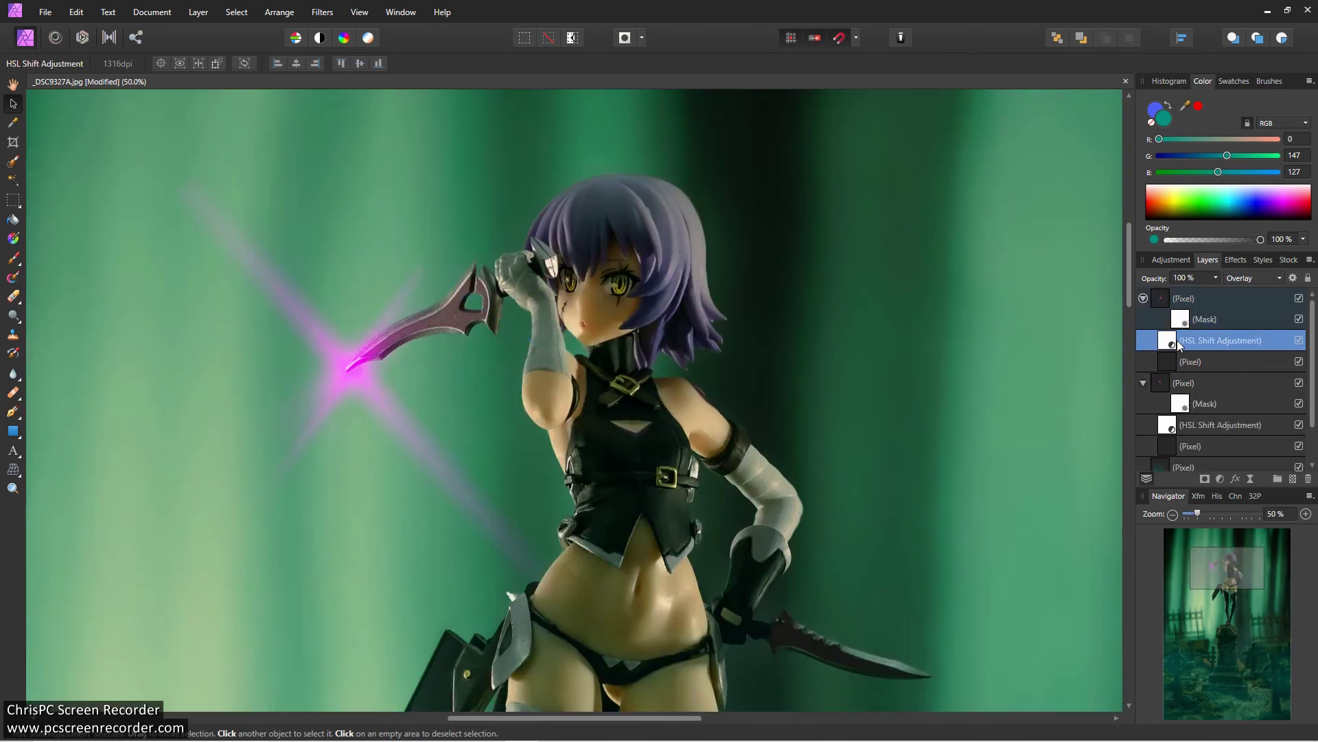
pyautogui.moveTo(929, 609); pyautogui.dragTo(732, 613)
pyautogui.moveTo(946, 609); pyautogui.dragTo(988, 639)
pyautogui.click(1099, 395)
# Lower the larger flare layer's opacity to about 39% and the smaller duplicate's opacity to about 66%.
pyautogui.moveTo(1215, 277); pyautogui.dragTo(1154, 293)
pyautogui.click(1209, 383)
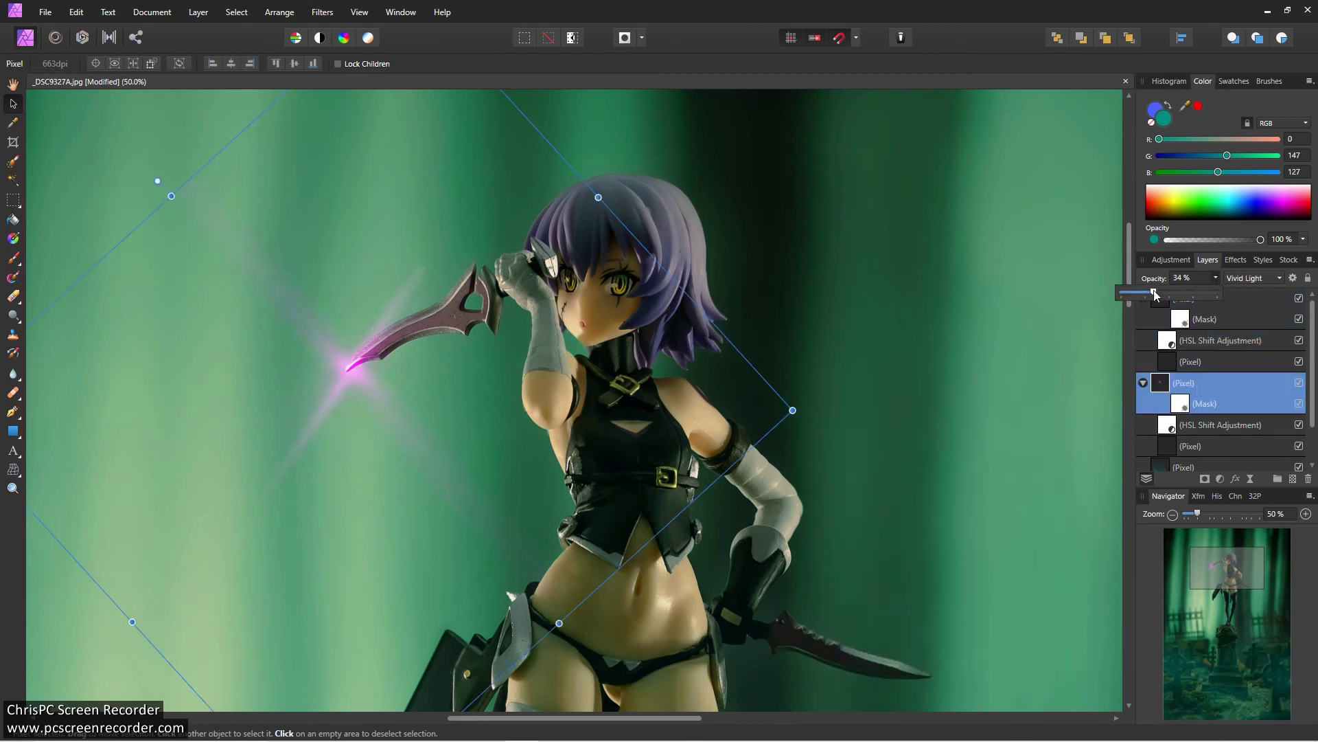
pyautogui.click(1233, 302)
pyautogui.click(1215, 277)
pyautogui.moveTo(1216, 294); pyautogui.dragTo(1186, 294)
pyautogui.hotkey('ctrl', '-')
pyautogui.hotkey('ctrl', '-')
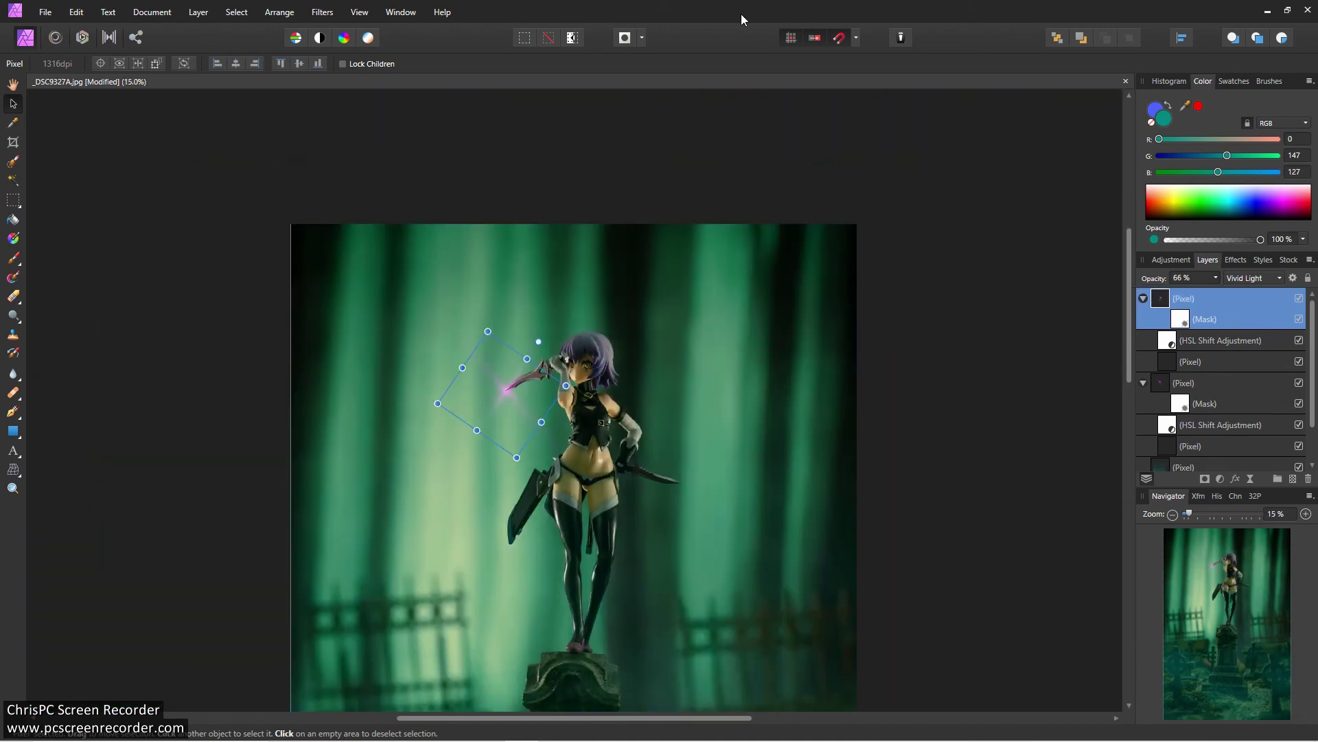
# Raise the saturation shift of the smaller flare's HSL adjustment to its maximum.
pyautogui.click(1197, 344)
pyautogui.doubleClick(1196, 344)
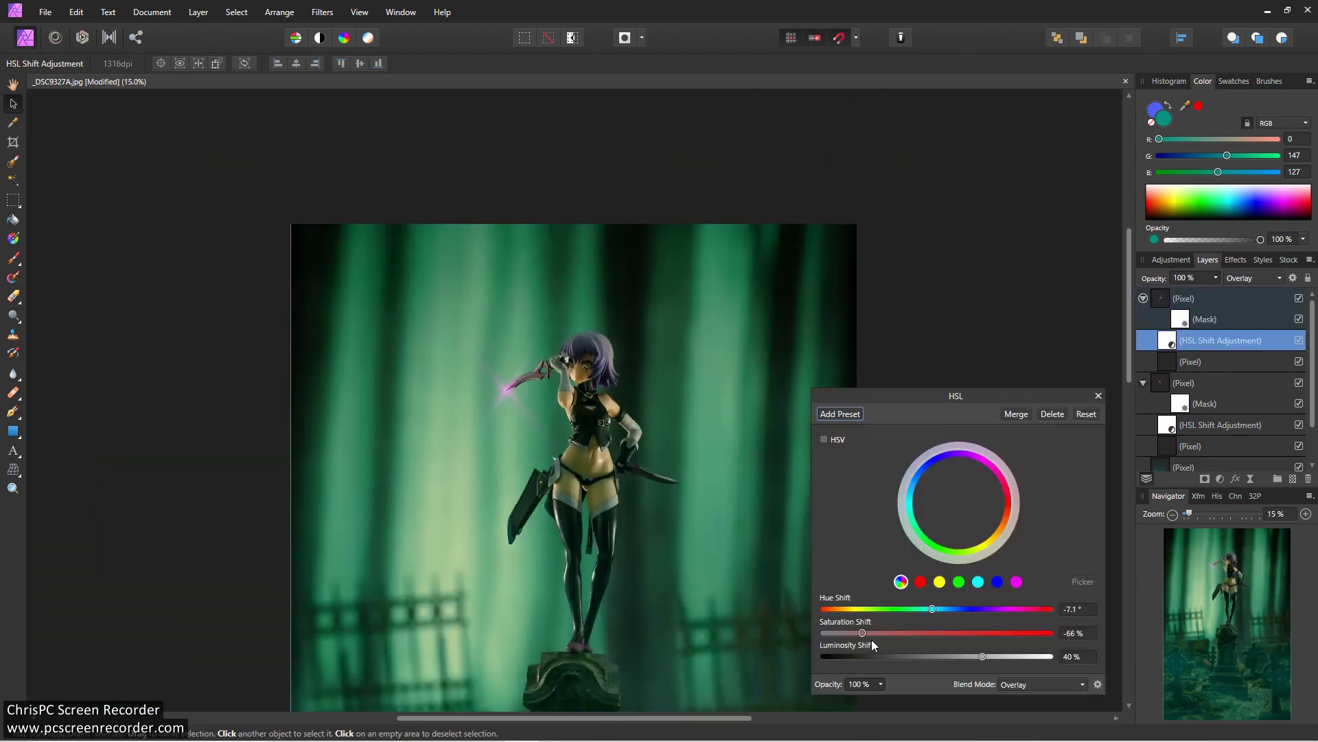
pyautogui.moveTo(990, 632); pyautogui.dragTo(1167, 632)
pyautogui.click(1098, 396)
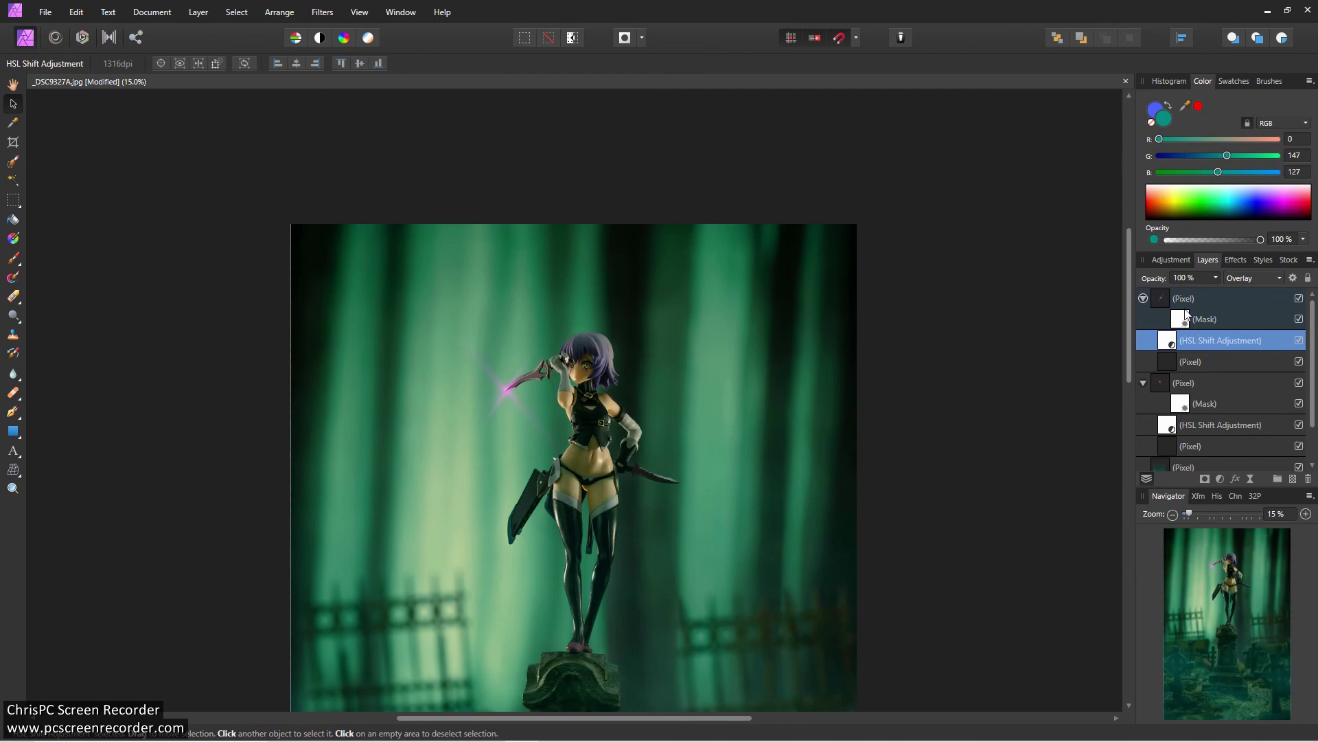
# Duplicate the smaller flare layer and group it with its copy.
pyautogui.rightClick(1194, 298)
pyautogui.click(1169, 429)
pyautogui.click(1143, 320)
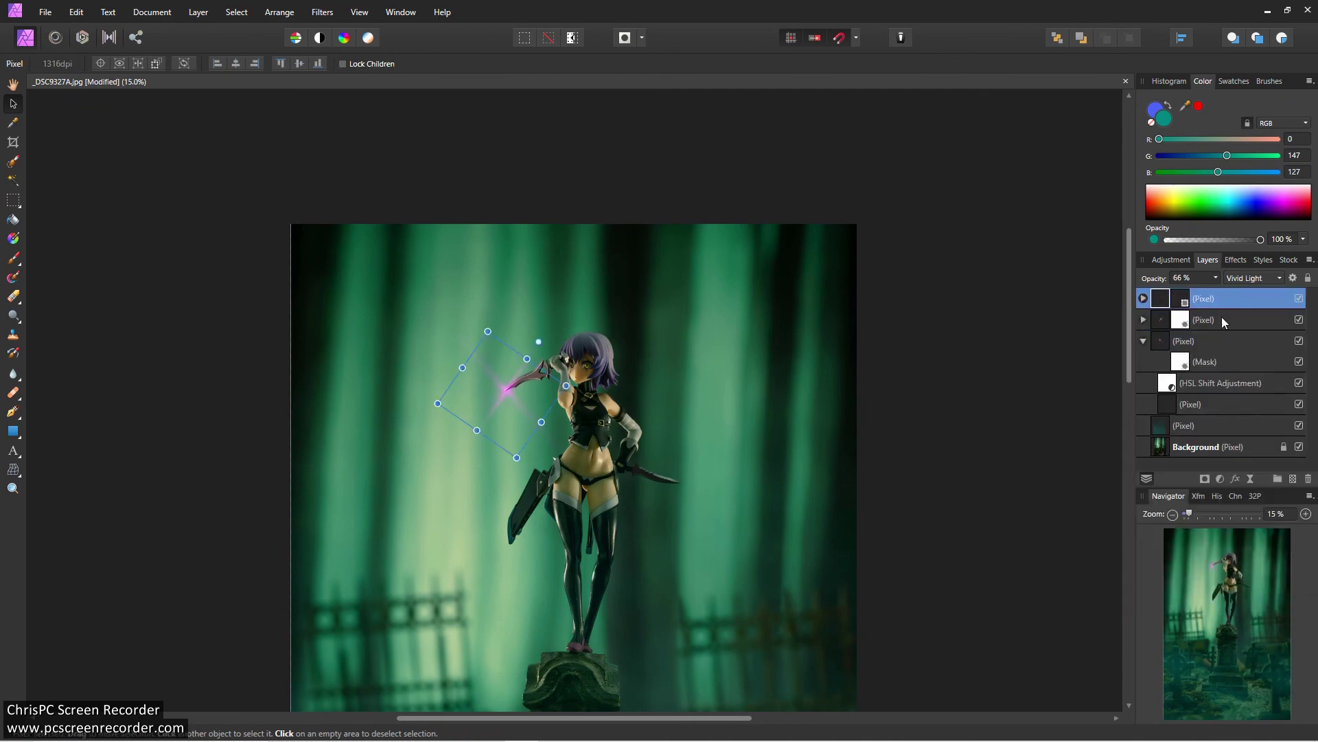
pyautogui.keyDown('shift'); pyautogui.click(1222, 320); pyautogui.keyUp('shift')
pyautogui.rightClick(1221, 328)
pyautogui.click(1173, 499)
# Duplicate the larger flare layer and group the two large flare layers together.
pyautogui.rightClick(1214, 329)
pyautogui.click(1159, 444)
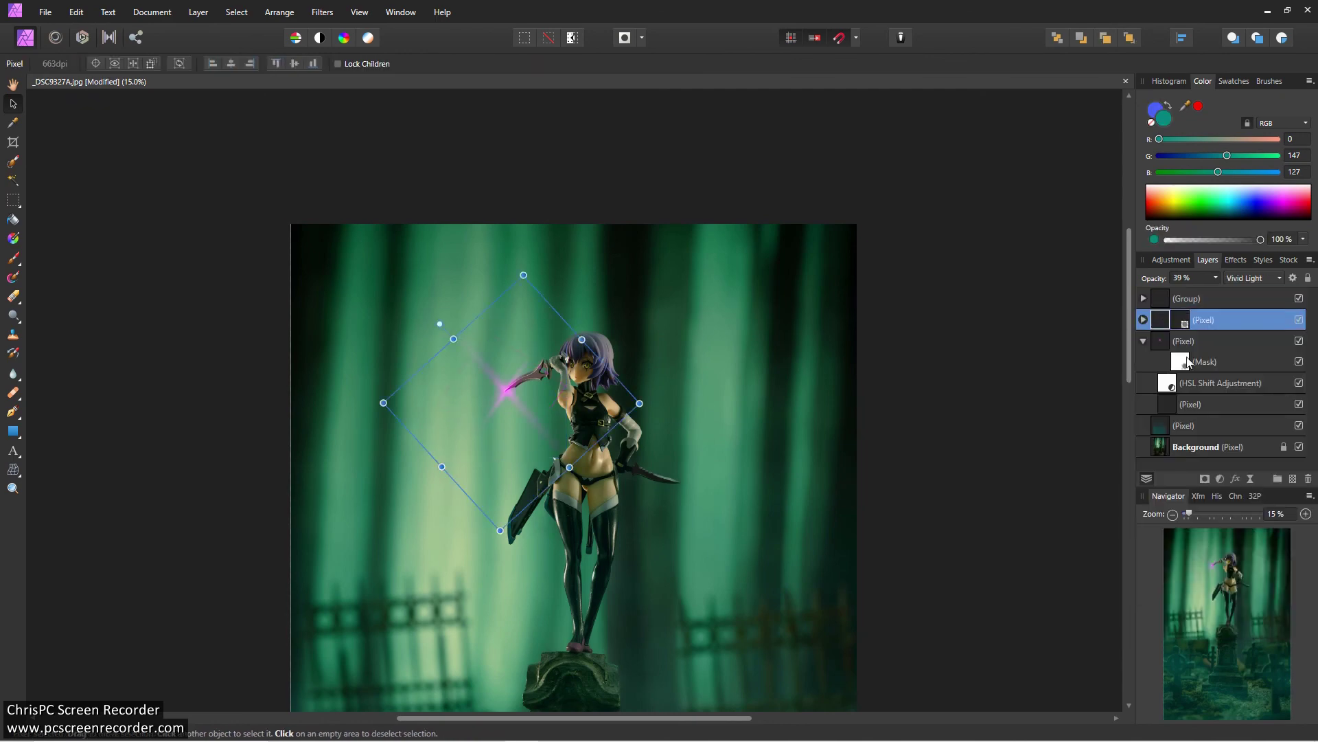
pyautogui.keyDown('shift'); pyautogui.click(1183, 340); pyautogui.keyUp('shift')
pyautogui.rightClick(1183, 341)
pyautogui.click(1169, 521)
# Reduce the smaller flare group's opacity to about 41% and deselect it.
pyautogui.click(1216, 278)
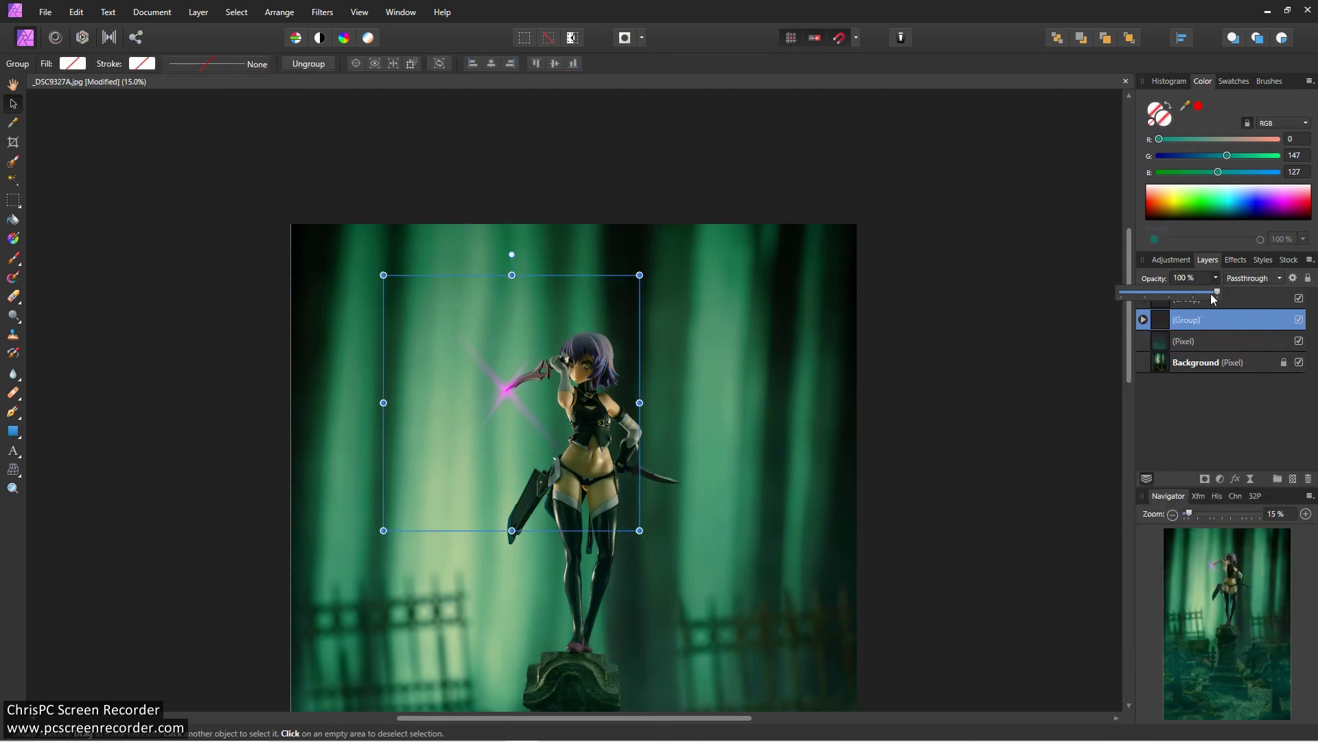
pyautogui.click(1205, 299)
pyautogui.click(1215, 277)
pyautogui.moveTo(1217, 291); pyautogui.dragTo(1160, 292)
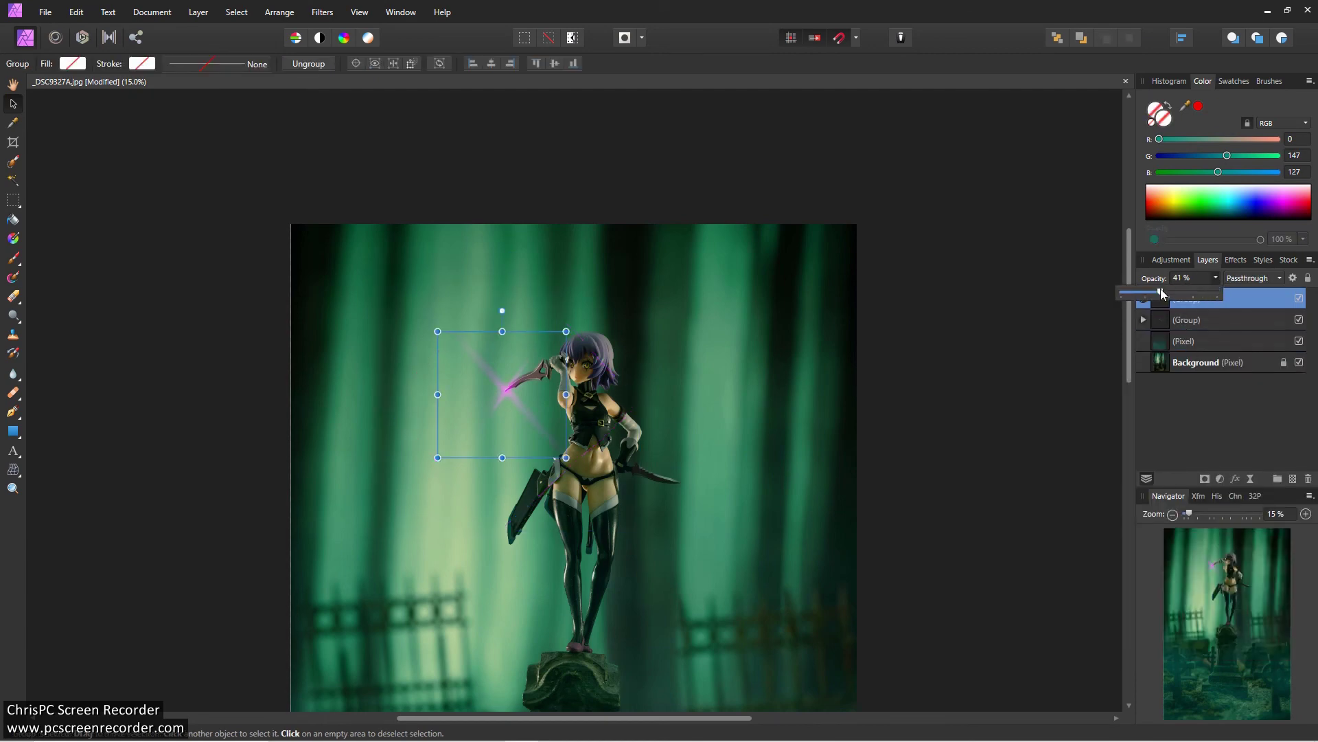
pyautogui.click(1008, 307)
pyautogui.scroll(-3, 974, 332)
pyautogui.scroll(-1, 974, 333)
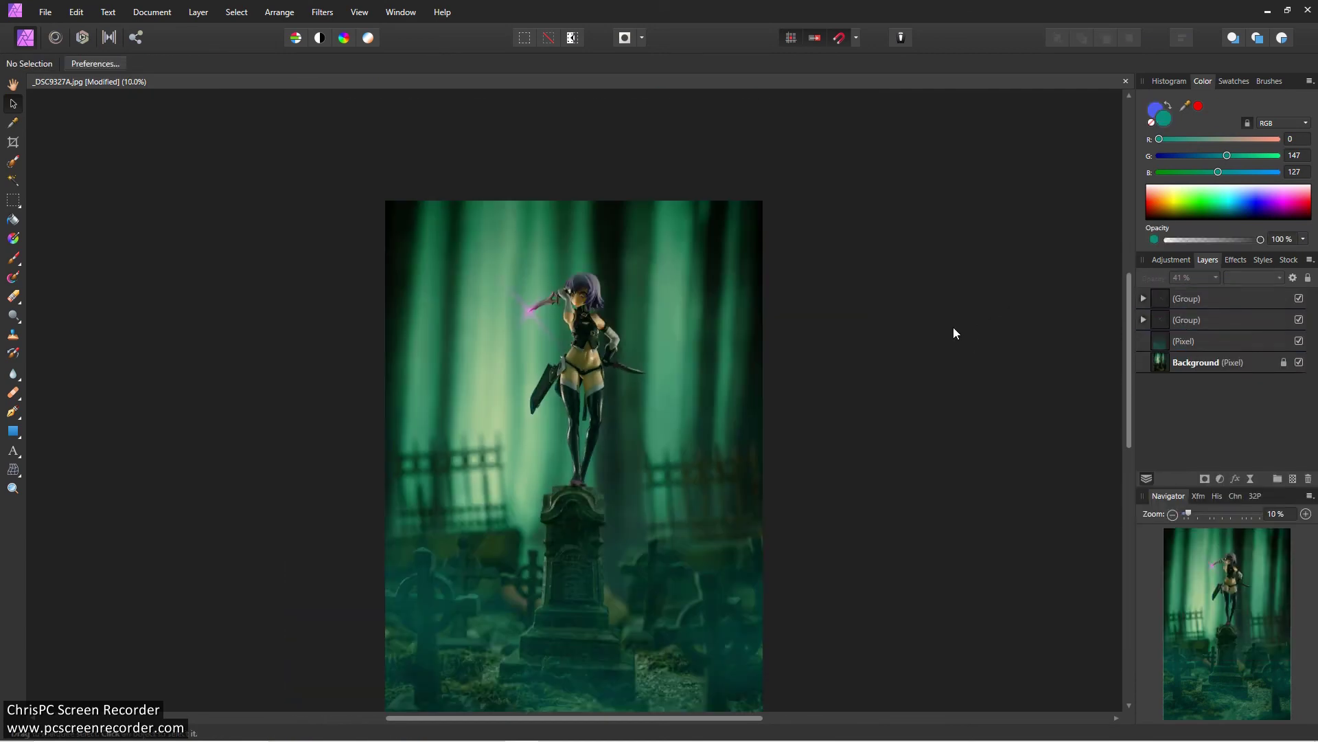